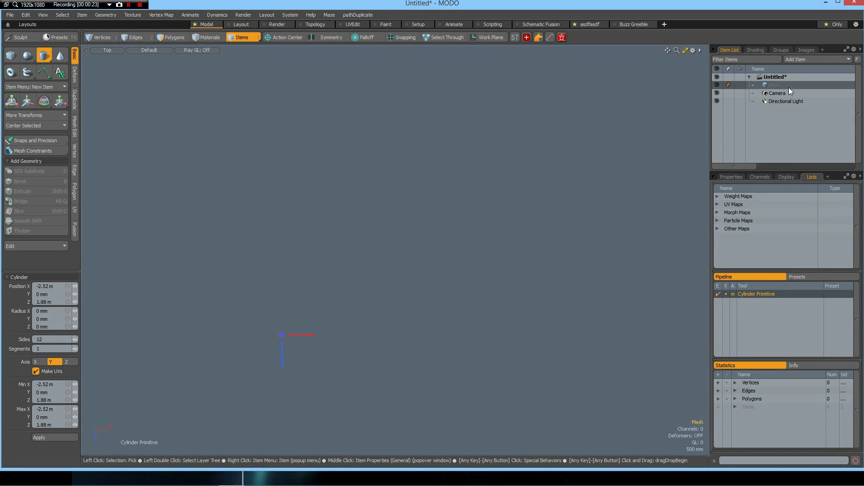
- Draw a flat 16-sided cylinder disc around the origin in the top view, about 890 by 850 mm in radius
left_click(732, 177)
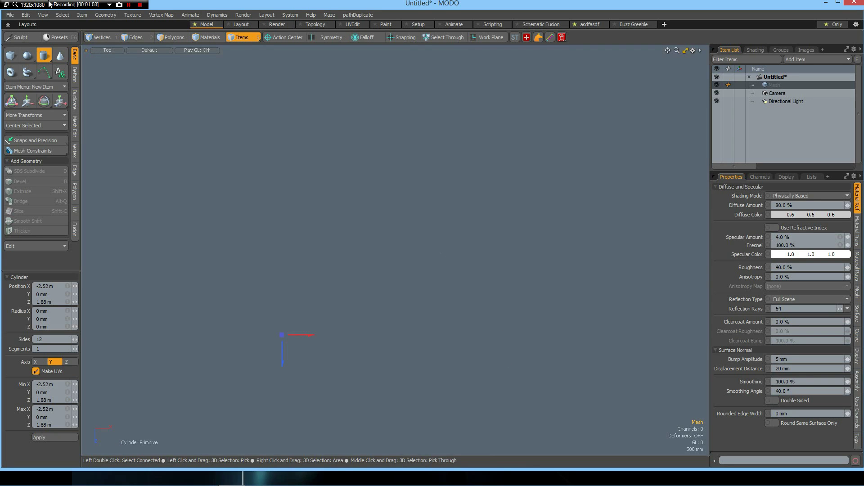
left_click(43, 56)
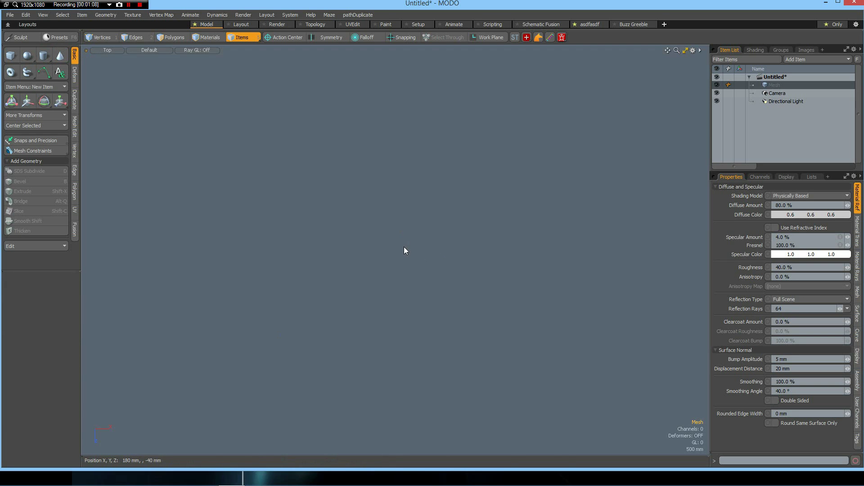
left_click(44, 56)
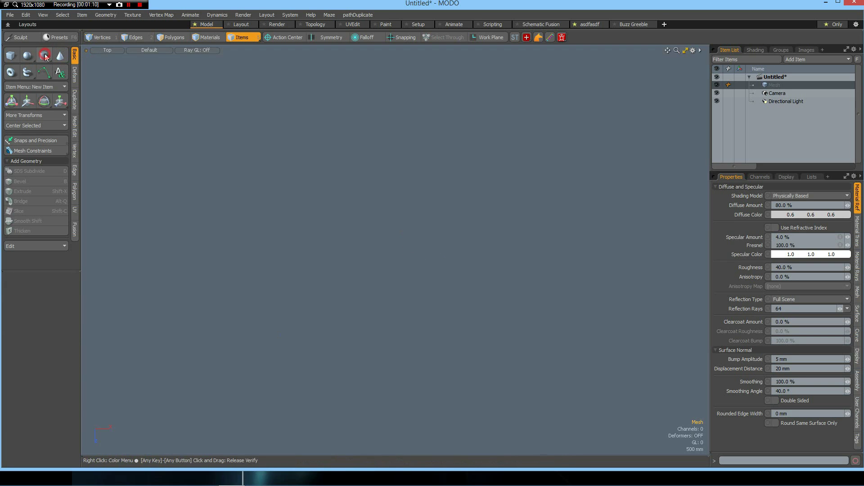
left_click(51, 339)
type("16")
key("Return")
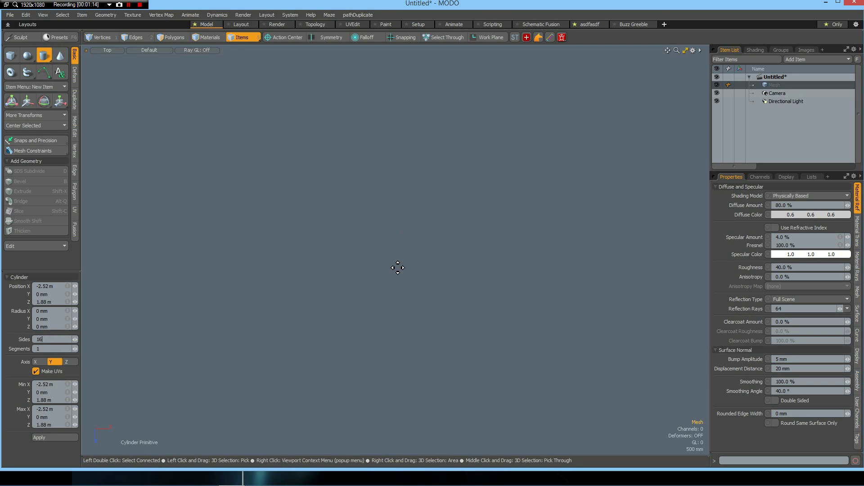
left_click_drag(391, 248, 417, 293)
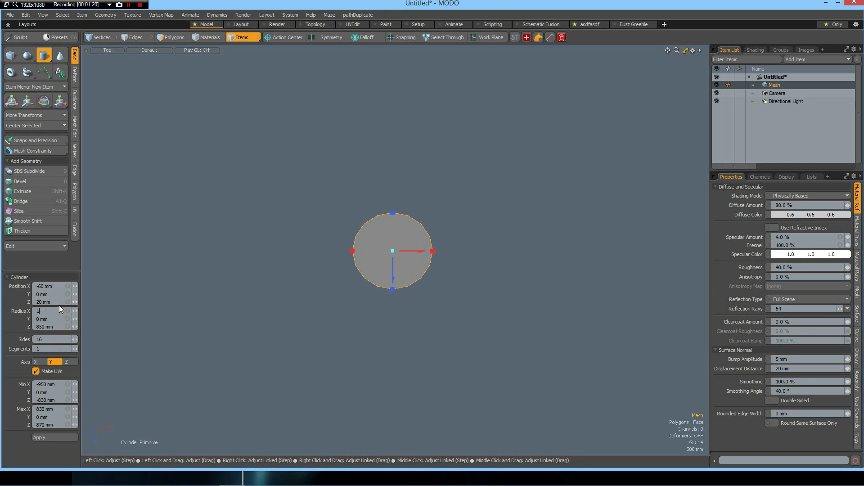
- Set the disc's X and Z radius to 1.5 m and its position to 0
left_click(59, 305)
type("1.5m")
key("Tab")
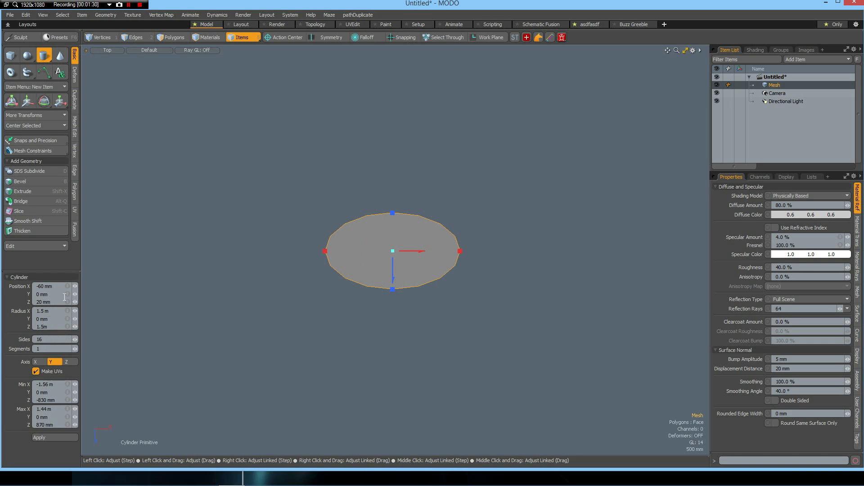
left_click(68, 287)
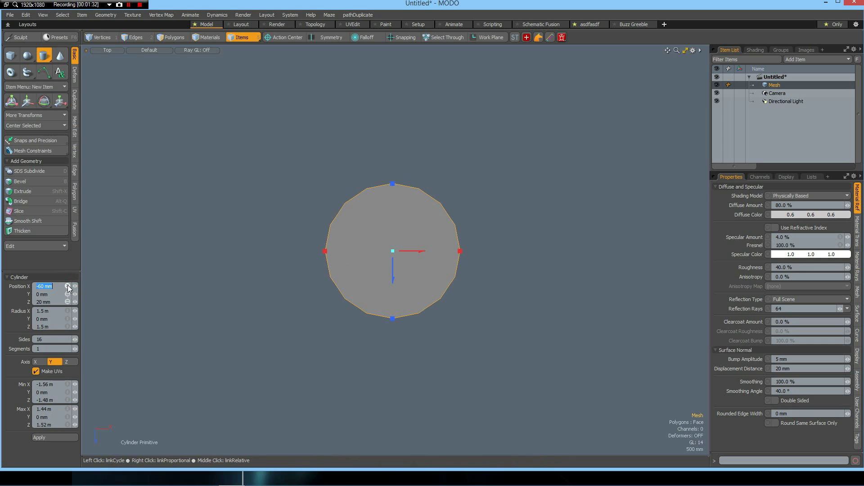
type("0")
key("Return")
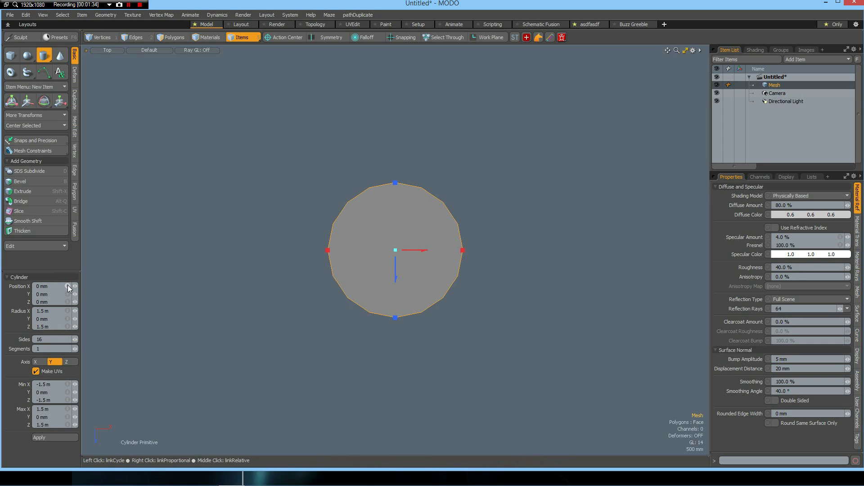
- Rotate the disc polygon 180/16 degrees about the Y axis
key("3")
left_click(398, 247)
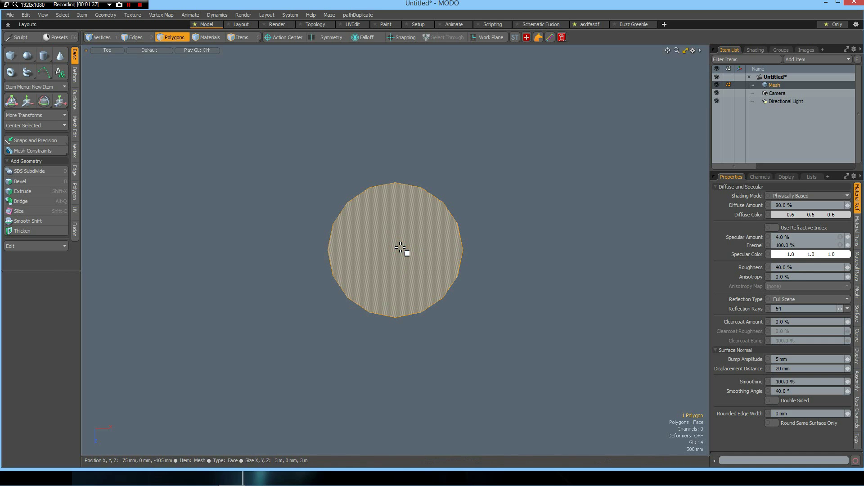
key("e")
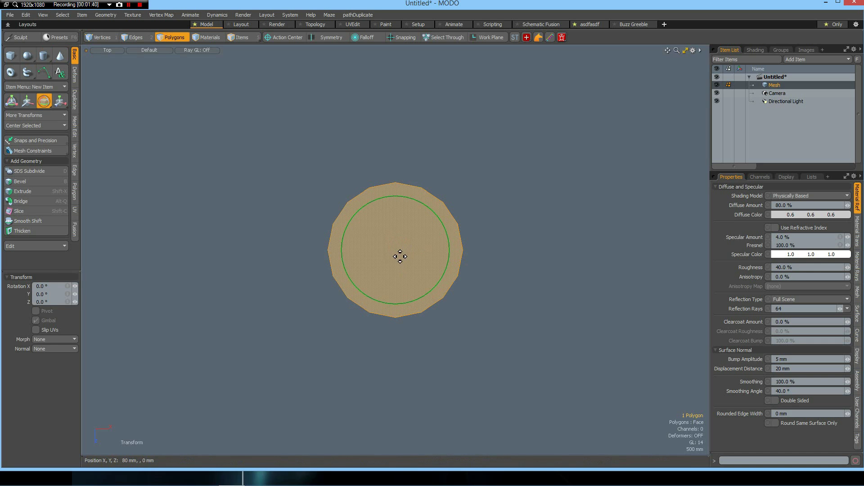
left_click(50, 294)
type("180")
type("/16")
key("Return")
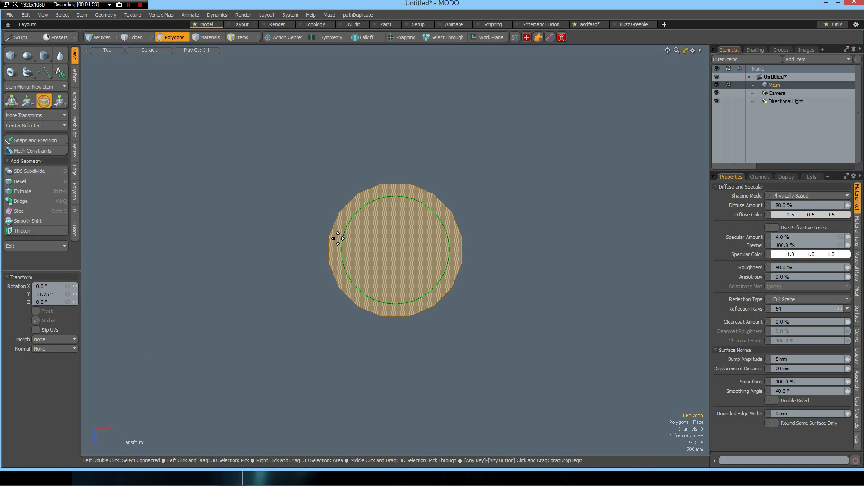
key("space")
- Bevel the disc polygon with an inset of about 48 mm to form a narrow outer rim
left_click(399, 254)
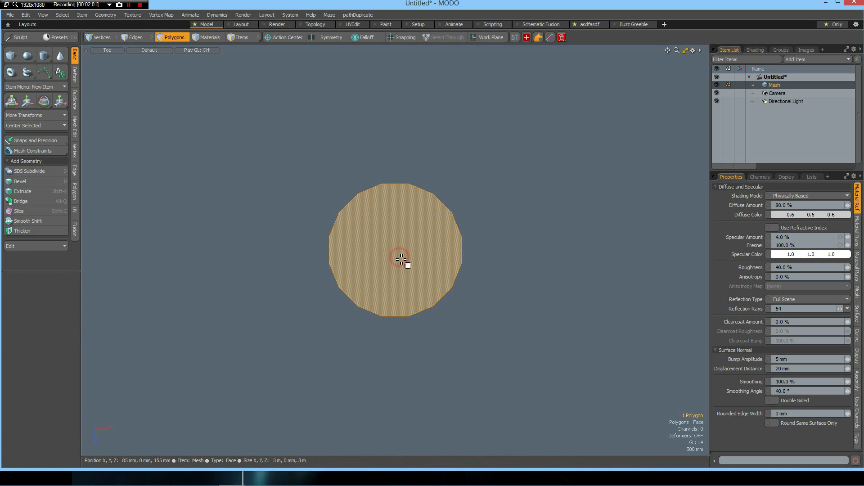
key("shift+b")
left_click_drag(401, 260, 445, 250)
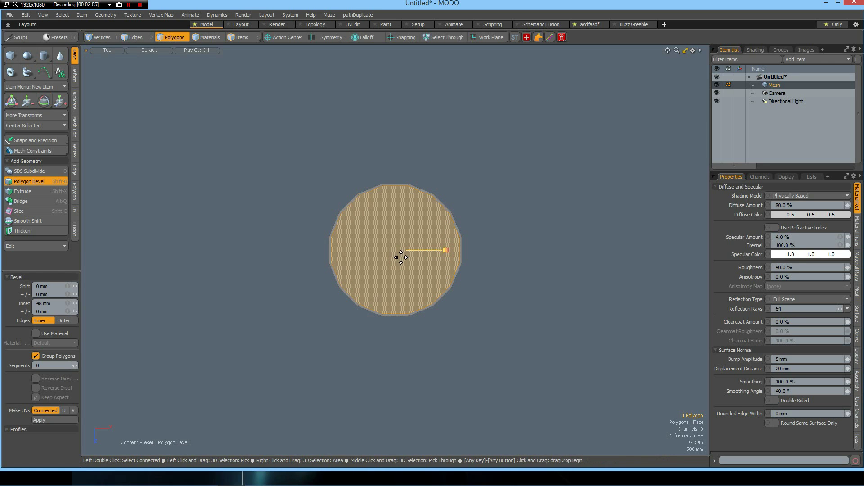
key("space")
- Bevel the inner polygon again with an inset of about 1.146 m, leaving a small central polygon
left_click(376, 252)
key("shift+b")
left_click(447, 250)
left_click_drag(447, 249, 395, 250)
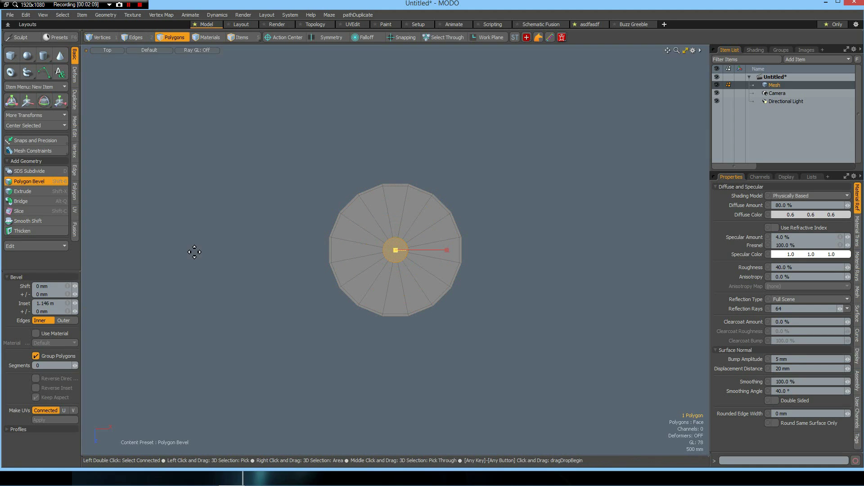
key("space")
- Cut the small central polygon, paste it into a new mesh item and name that item Center
key("Delete")
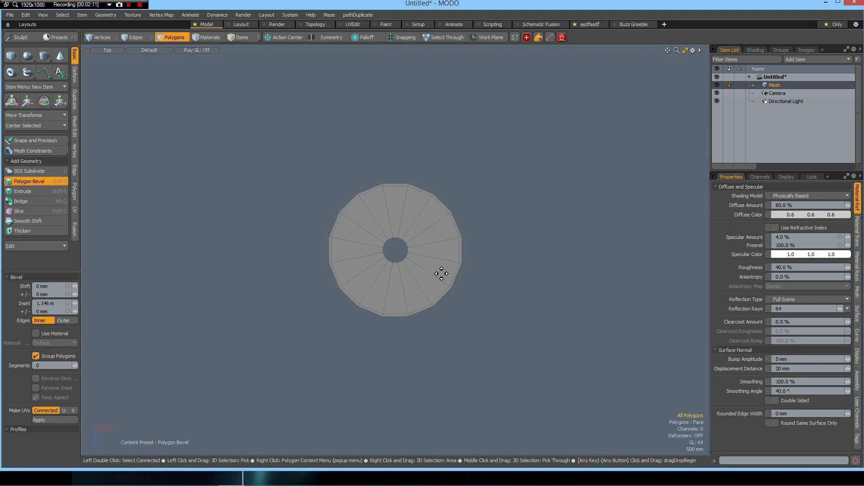
key("n")
key("ctrl+v")
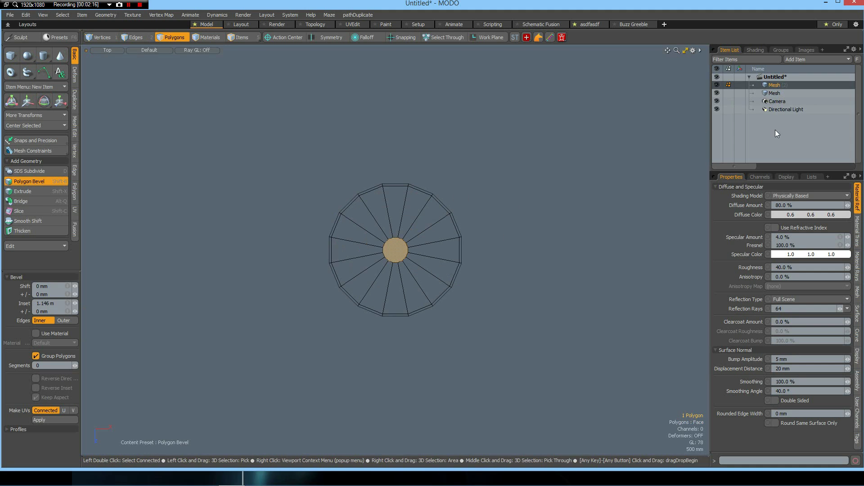
double_click(775, 85)
type("Center")
key("Return")
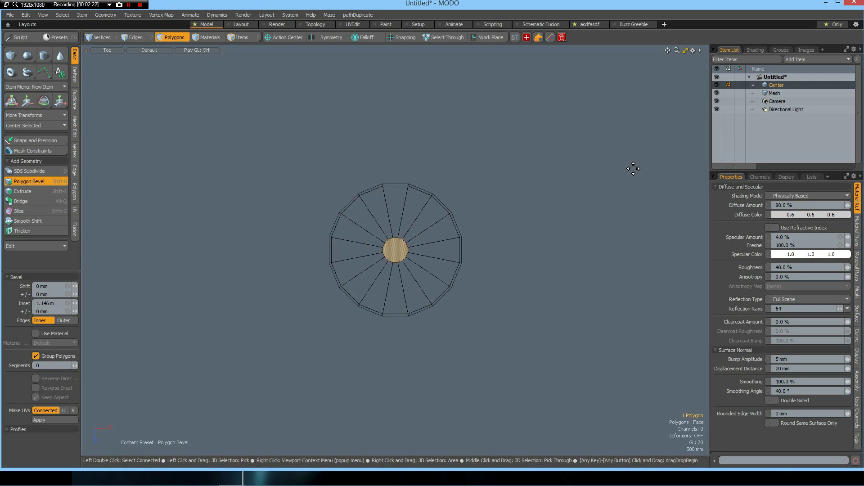
- Rename the mesh item holding the remaining ring of wedges as Stair
left_click(778, 94)
double_click(778, 92)
type("Stair")
key("Return")
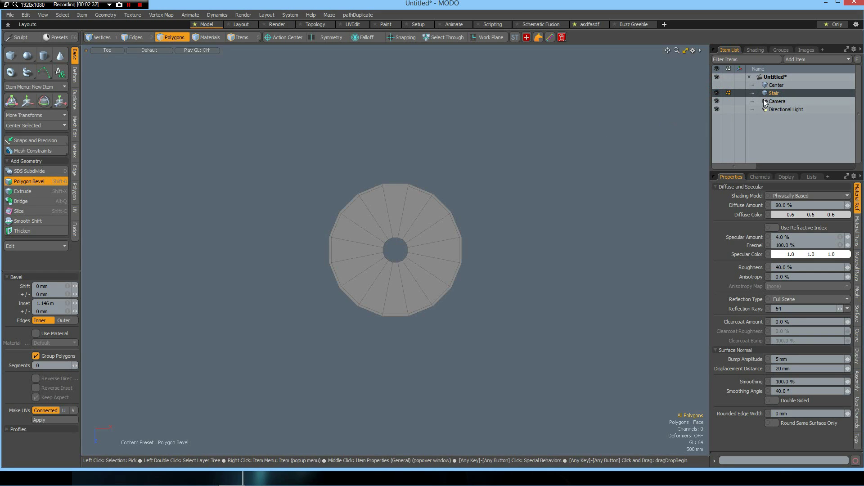
- Delete every polygon of the Stair ring except one wedge at +Z and its rim piece
scroll(400, 304, "up", 3)
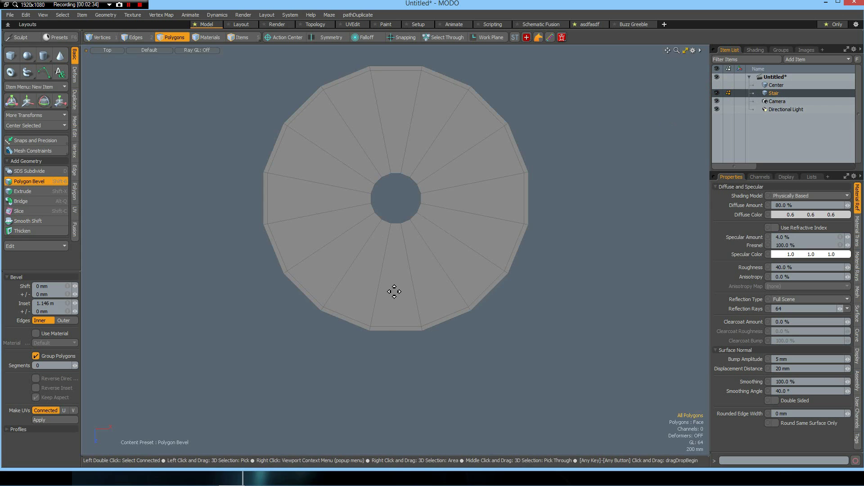
key("space")
left_click(400, 286)
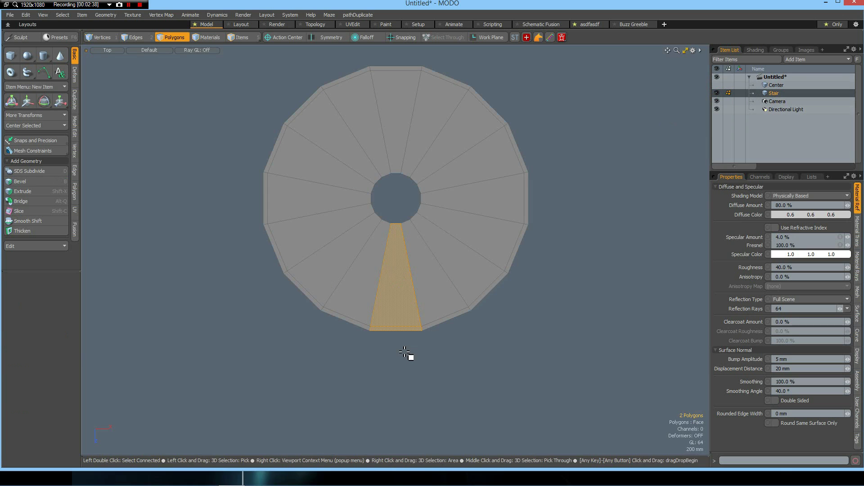
key("bracketleft")
key("Delete")
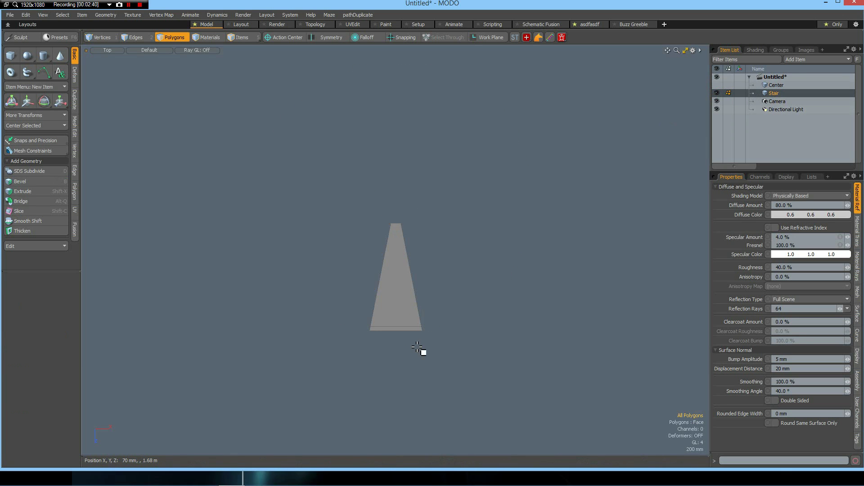
- Loop Slice the wedge lengthwise with one uniform cut through its middle
scroll(396, 285, "up", 5)
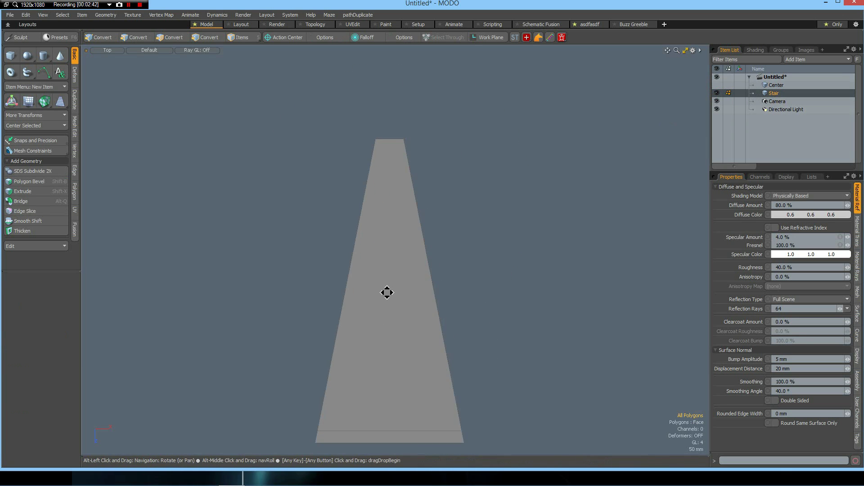
left_click_drag(387, 293, 399, 282, "alt")
left_click(399, 286)
scroll(396, 283, "down", 3)
scroll(396, 283, "up", 1)
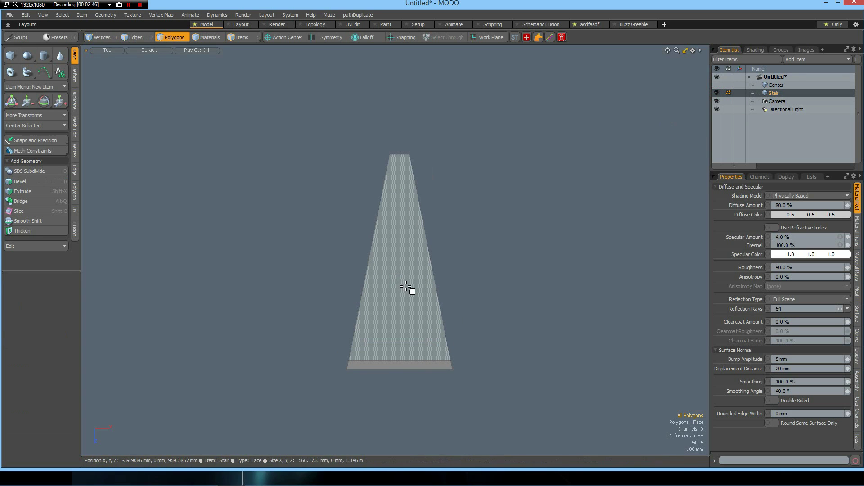
key("2")
left_click(402, 361)
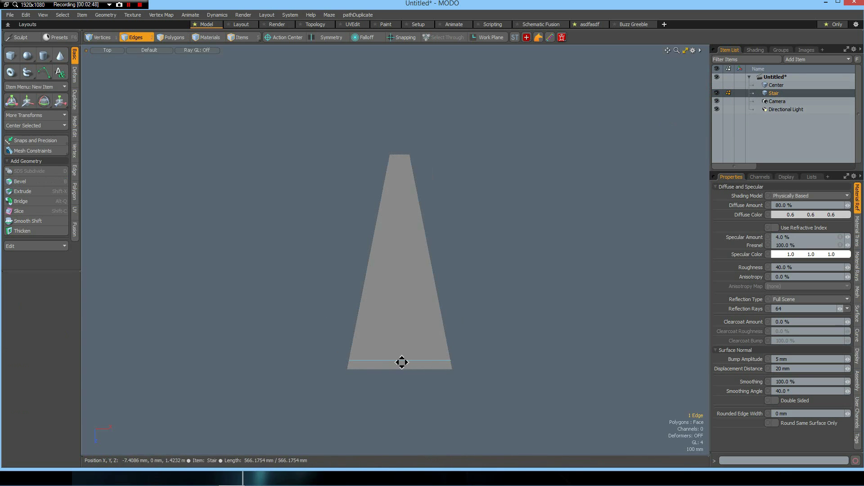
key("alt+c")
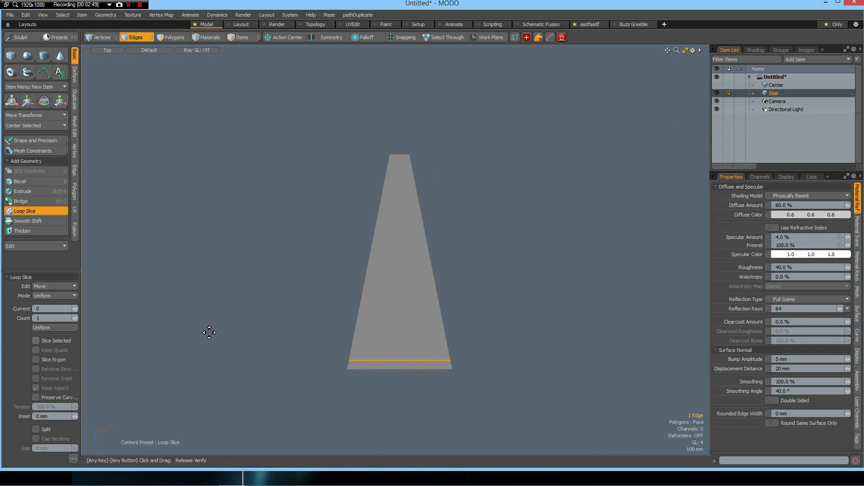
left_click(252, 307)
key("space")
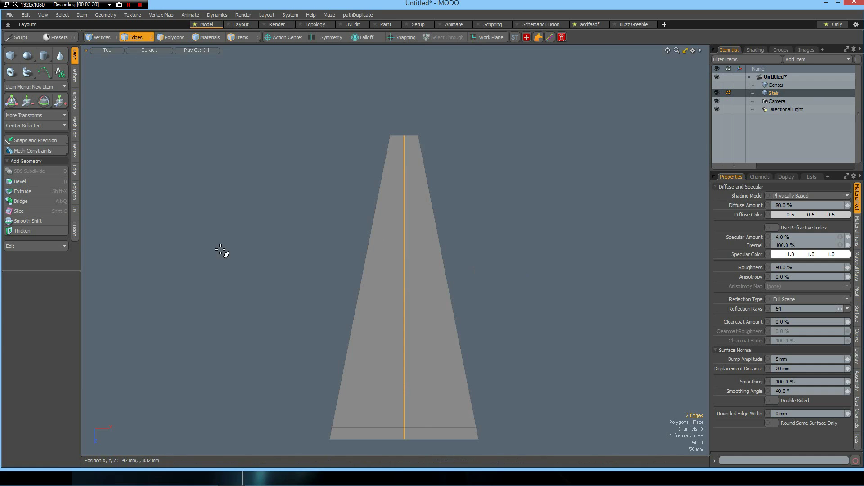
- Bevel the lengthwise centre edges of the wedge with an inset of about 39.5 mm and round level 2
left_click(270, 266)
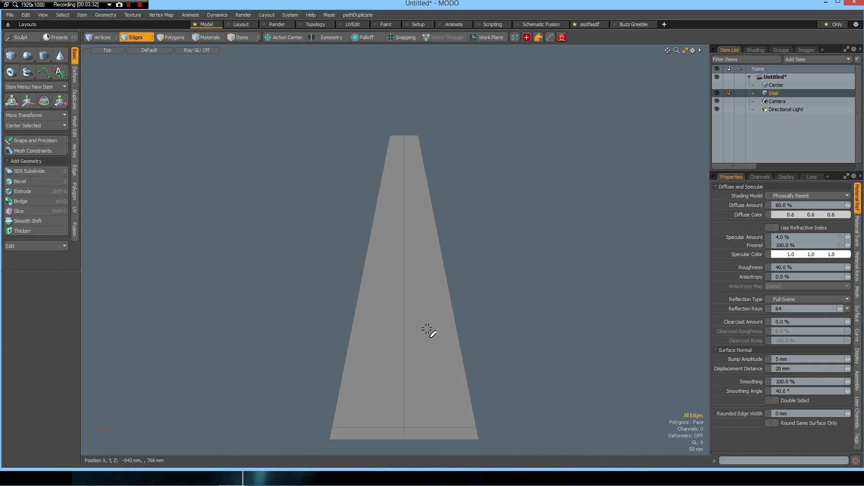
left_click(405, 324)
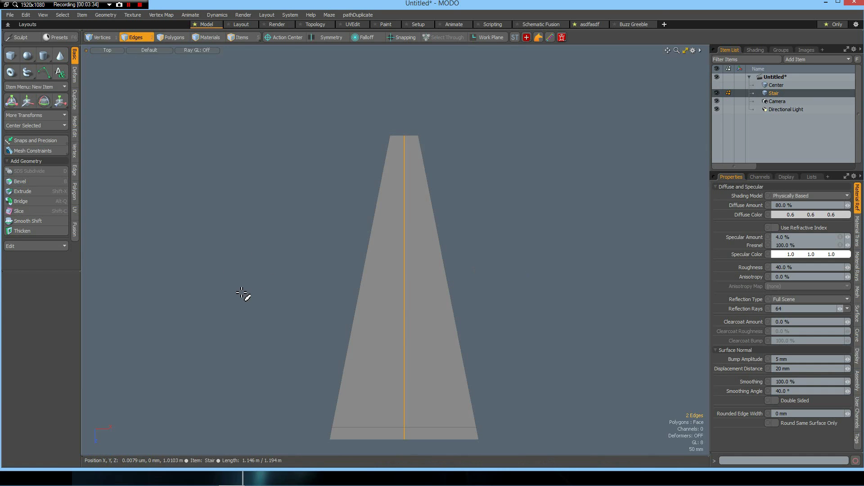
key("b")
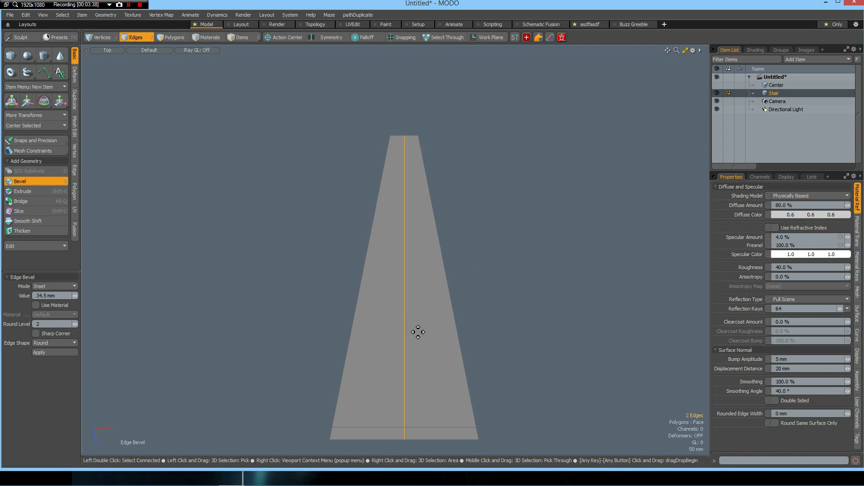
left_click_drag(418, 332, 407, 332)
left_click_drag(402, 160, 391, 161)
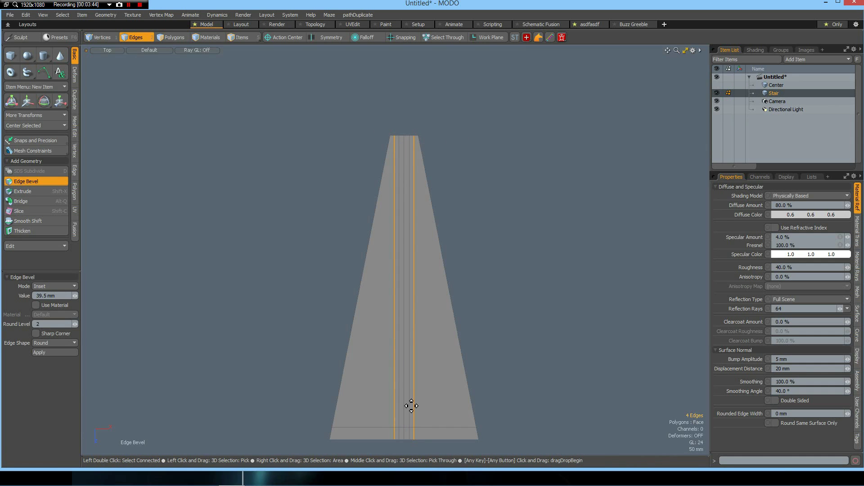
- Remove the two inner edge loops directly beside the wedge's centre line, keeping the centre and outer loops
scroll(415, 387, "up", 3)
scroll(411, 383, "down", 1)
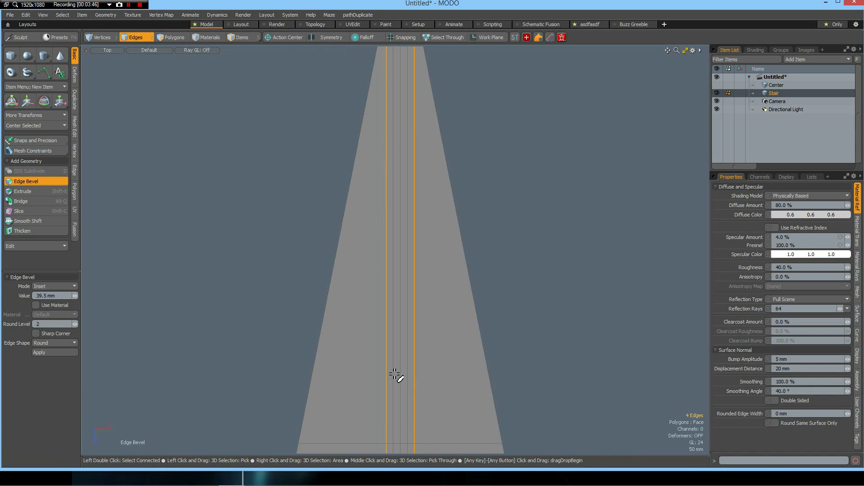
key("space")
left_click(394, 373)
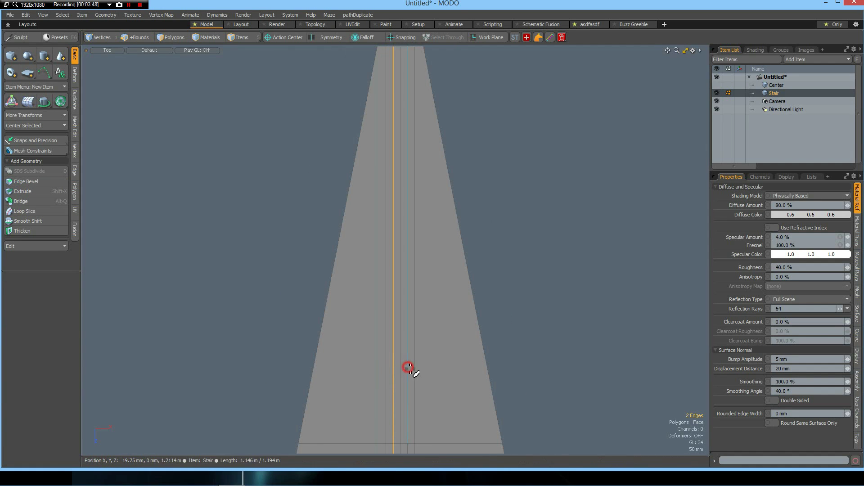
left_click(585, 304)
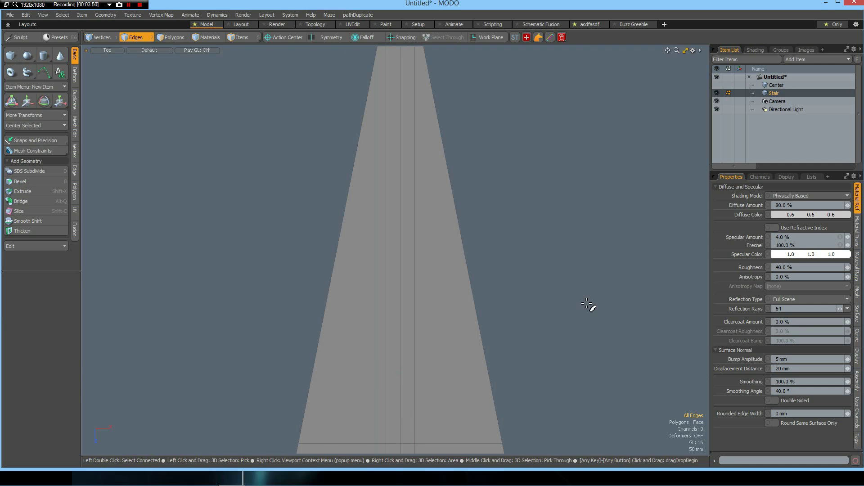
- Bevel the wedge's lengthwise centre edges with an inset of about 13.4 mm and round level 0
double_click(400, 340)
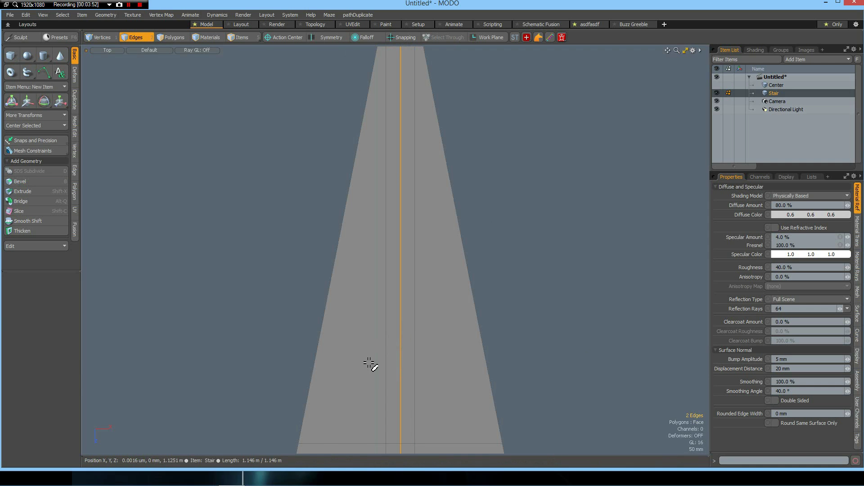
scroll(321, 319, "down", 2)
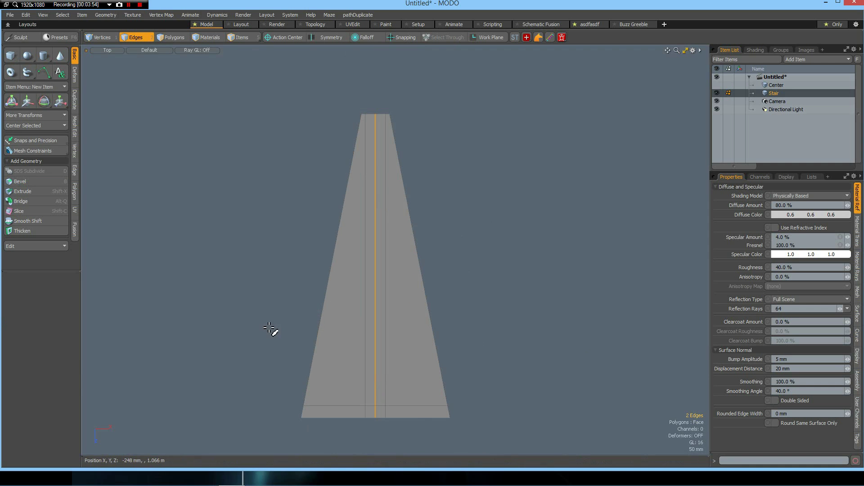
key("b")
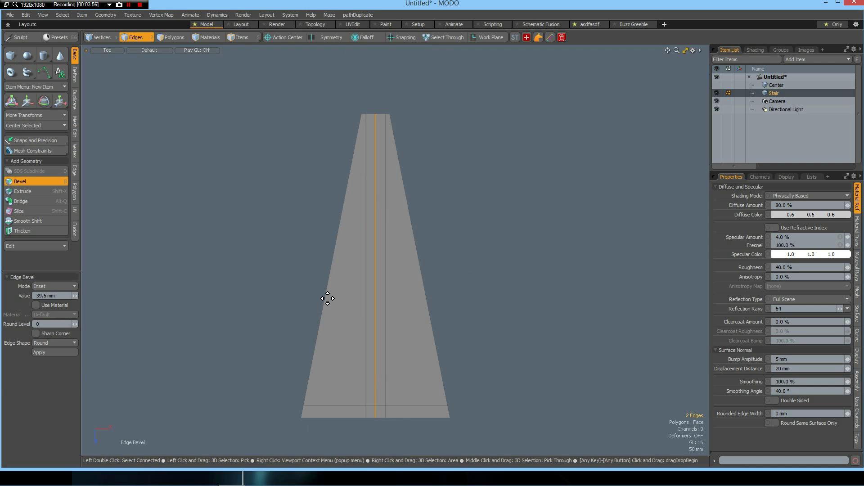
scroll(370, 199, "up", 2)
left_click_drag(428, 233, 447, 233)
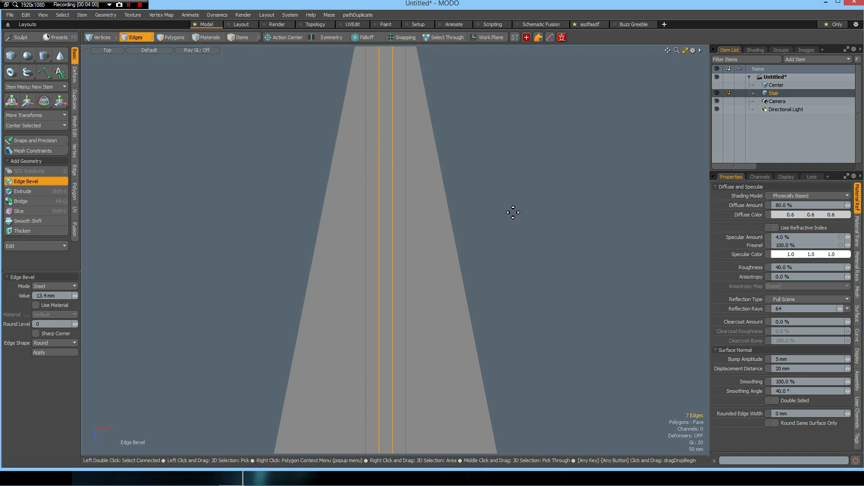
scroll(499, 216, "down", 3)
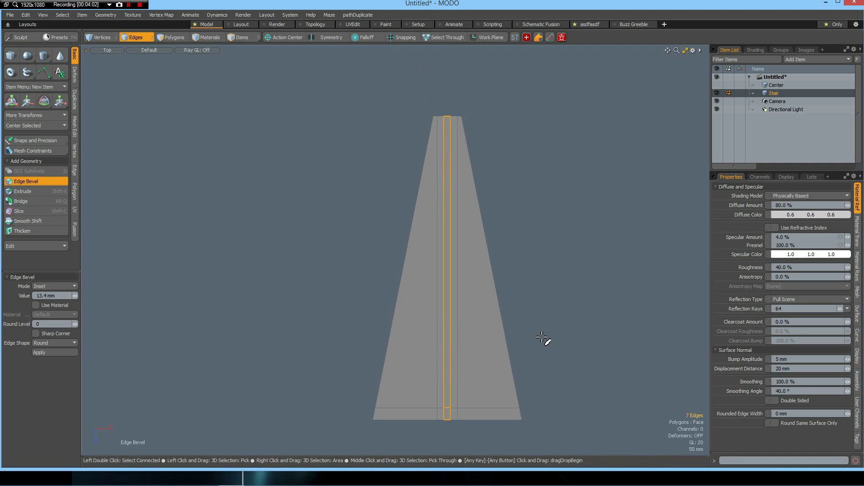
key("space")
- Slice all polygons of the wedge straight across near its narrow end, at about Z 328 mm
left_click_drag(542, 370, 458, 284, "alt")
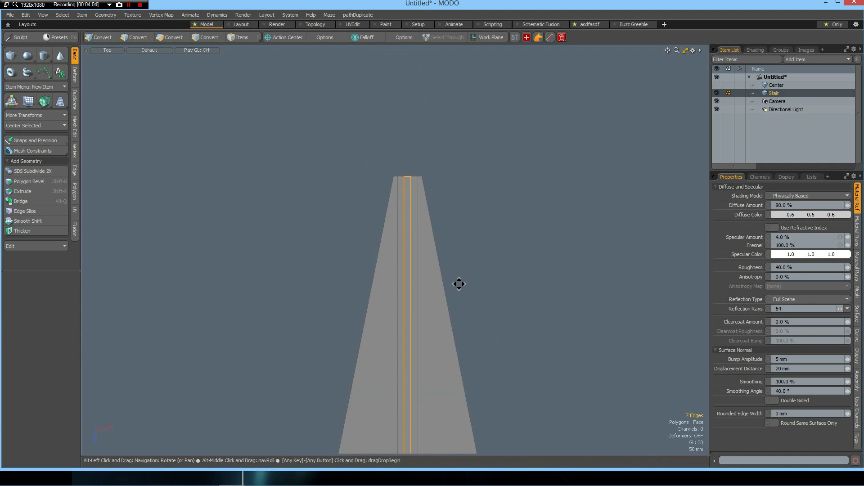
scroll(411, 181, "up", 5)
key("3")
left_click(322, 172)
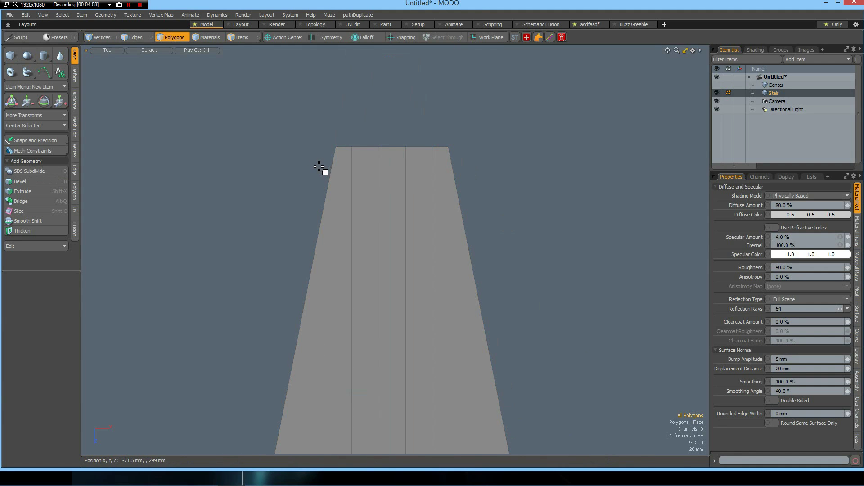
key("shift+c")
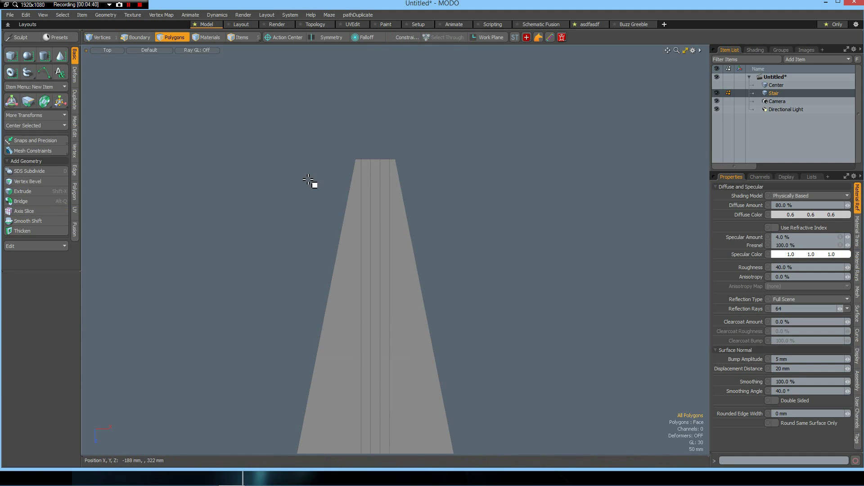
key("shift")
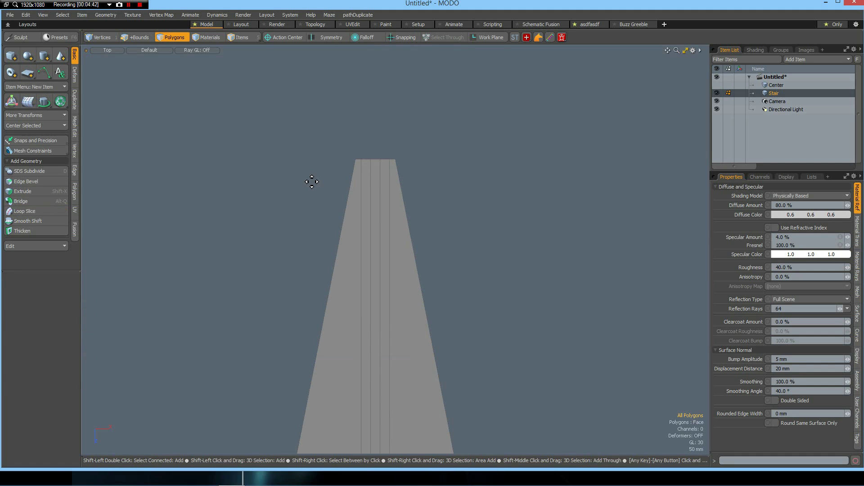
key("shift+c")
left_click_drag(301, 178, 478, 178, "ctrl")
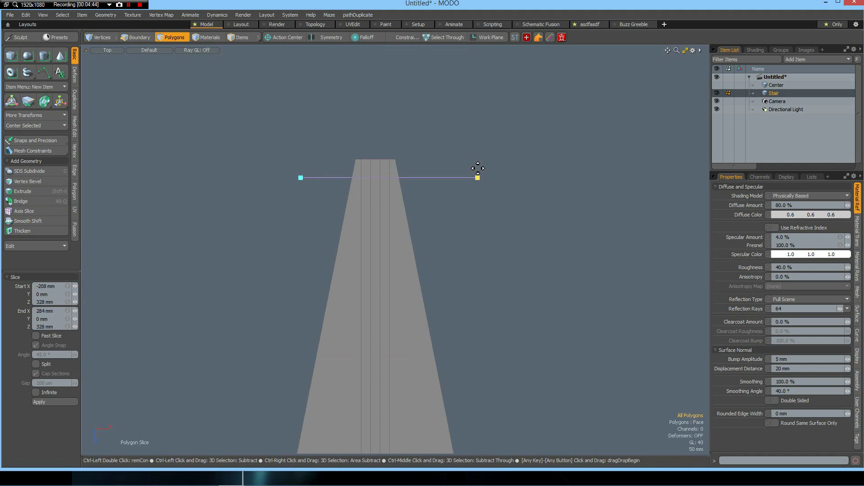
scroll(465, 139, "down", 3)
key("space")
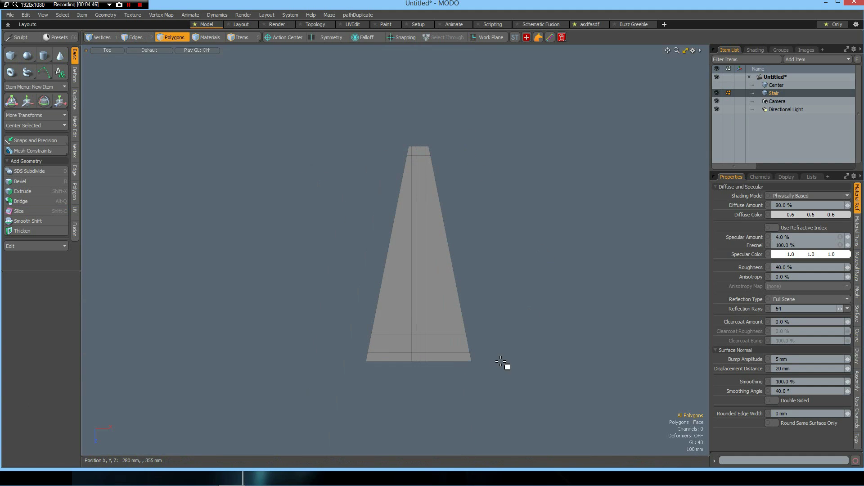
- Loop Slice the two wide side strips of the wedge lengthwise with one uniform cut each
scroll(410, 366, "up", 4)
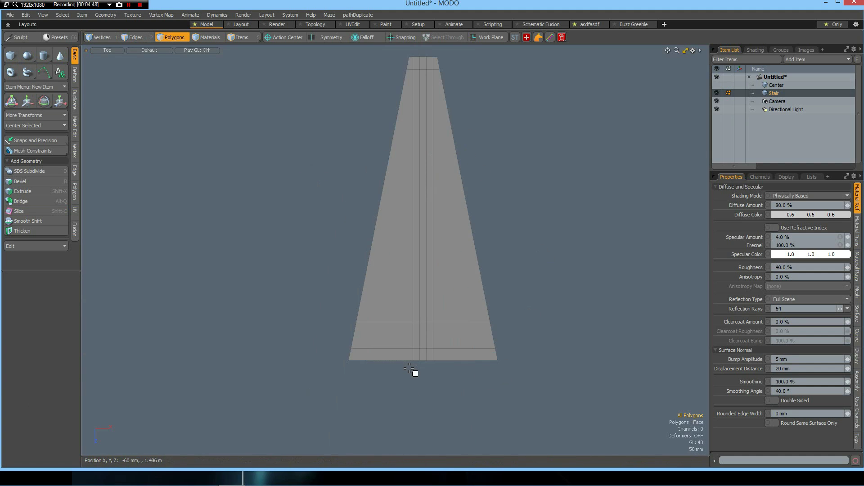
key("2")
left_click(377, 346)
left_click(473, 340, "shift")
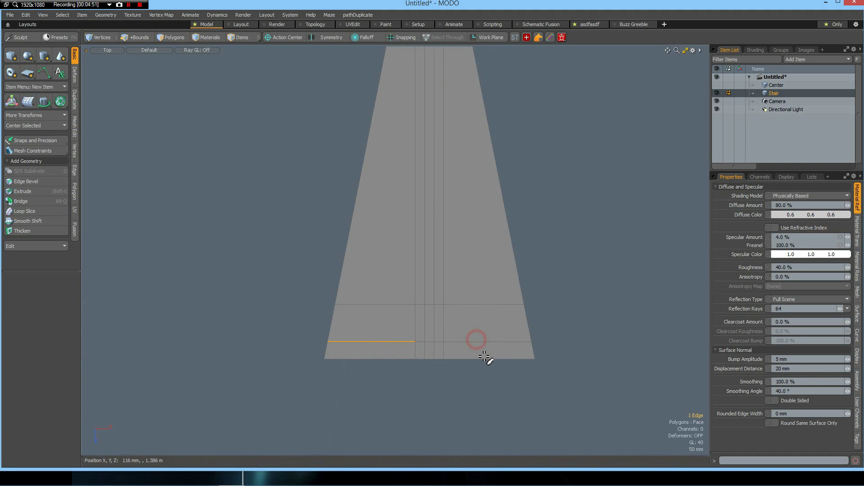
key("alt+c")
left_click(195, 297)
left_click(196, 306)
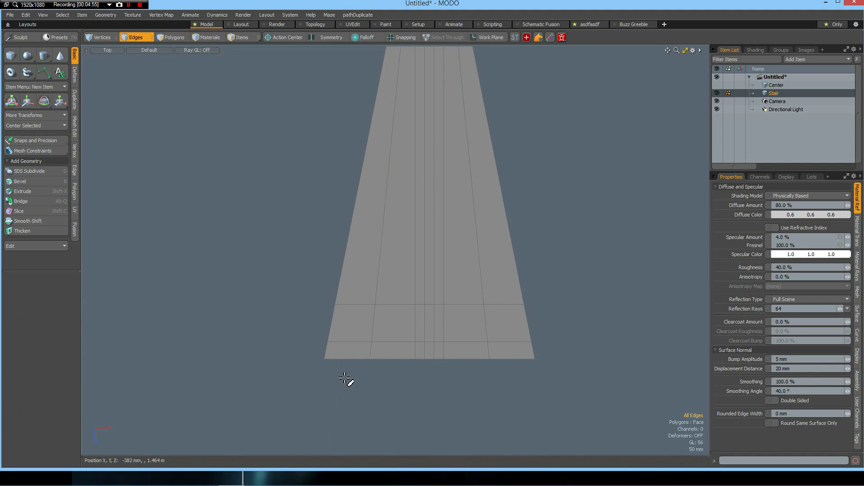
- Straighten the short rim edge of each new lengthwise cut by scaling it to 0% in X
scroll(382, 355, "up", 3)
left_click_drag(343, 321, 395, 394)
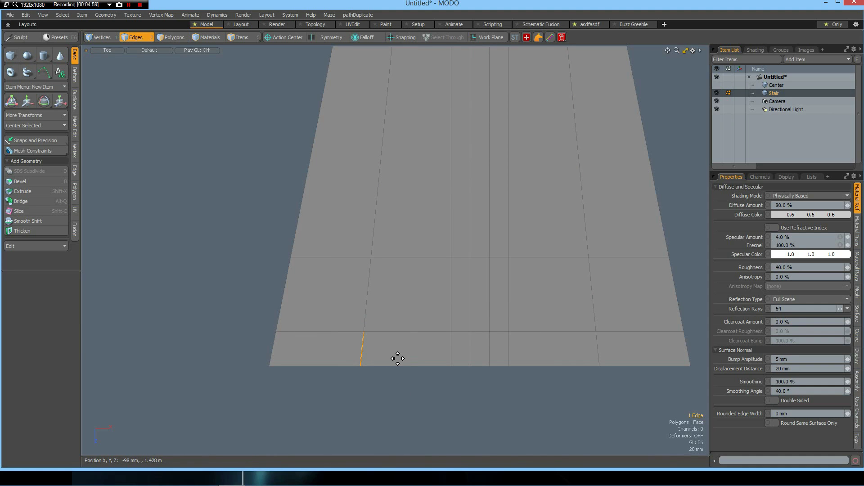
key("r")
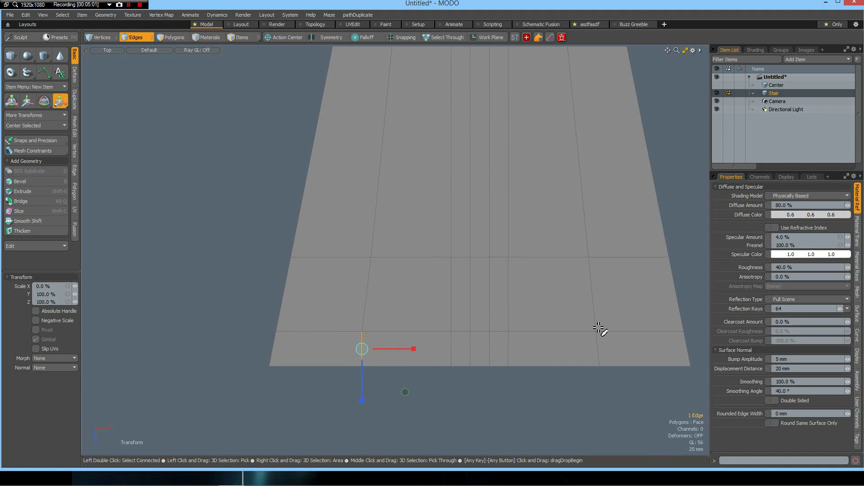
key("space")
left_click_drag(580, 314, 458, 417)
key("r")
key("space")
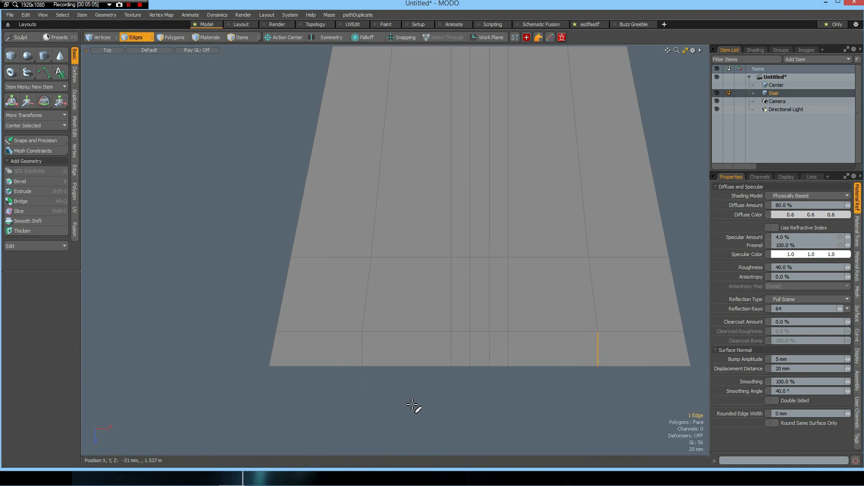
- Select both straightened rim edges and scale them slightly inward along X towards the wedge's centre
right_click_drag(346, 312, 377, 389, "shift")
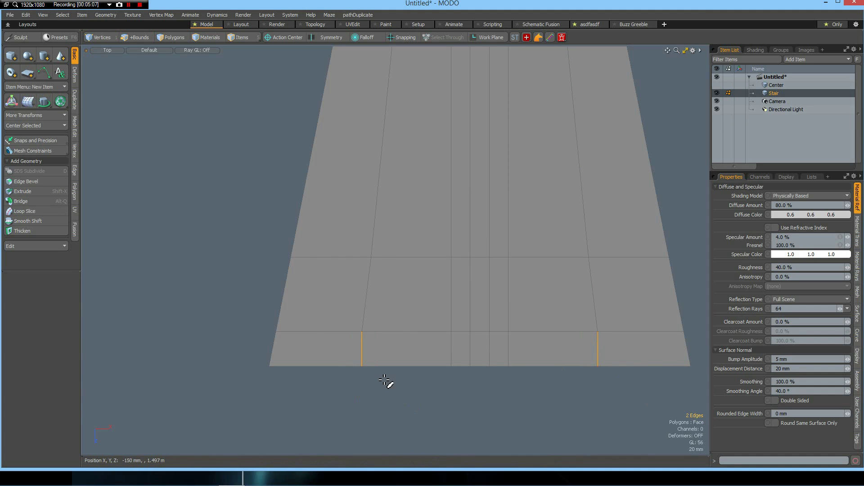
key("r")
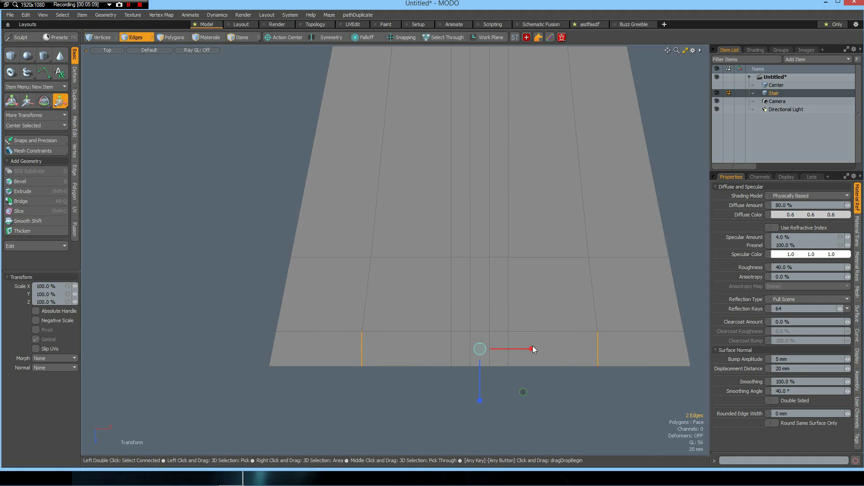
mouse_move(533, 349)
left_mouse_down()
mouse_move(509, 349)
mouse_move(525, 349)
left_mouse_up()
key("q")
- In the perspective view, extrude all of the wedge's polygons by -50 mm in Y to give the step thickness
key("ctrl+space")
left_click(557, 375)
left_click_drag(444, 391, 487, 322, "alt")
left_click(487, 321)
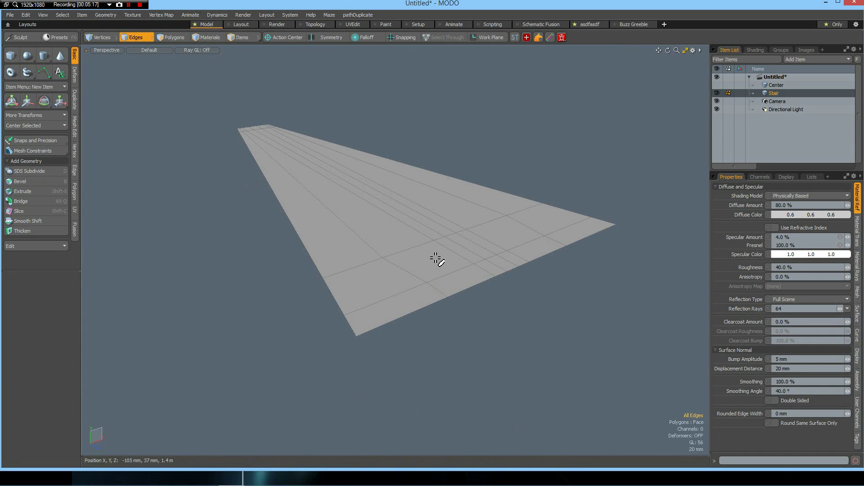
scroll(436, 259, "up", 2)
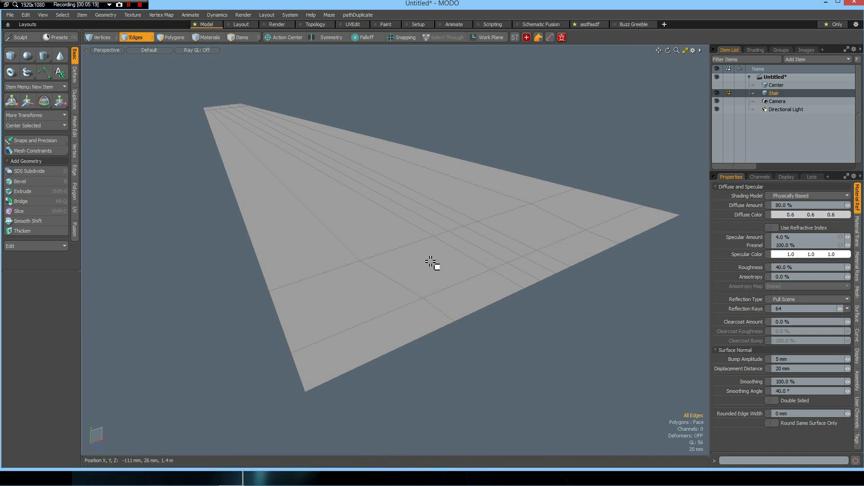
key("3")
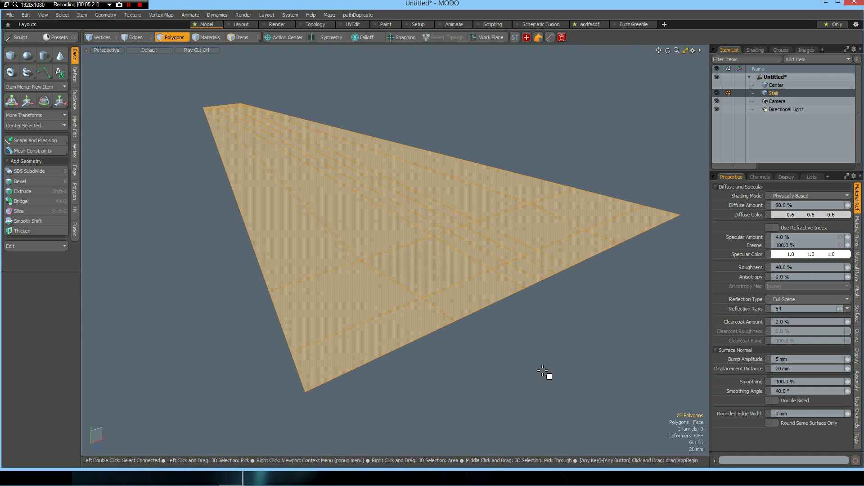
key("shift+x")
left_click(317, 147)
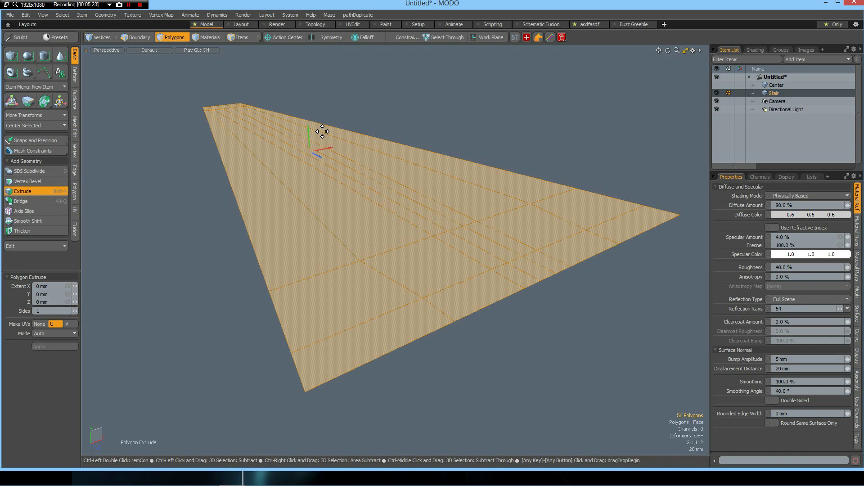
left_click_drag(309, 129, 309, 140)
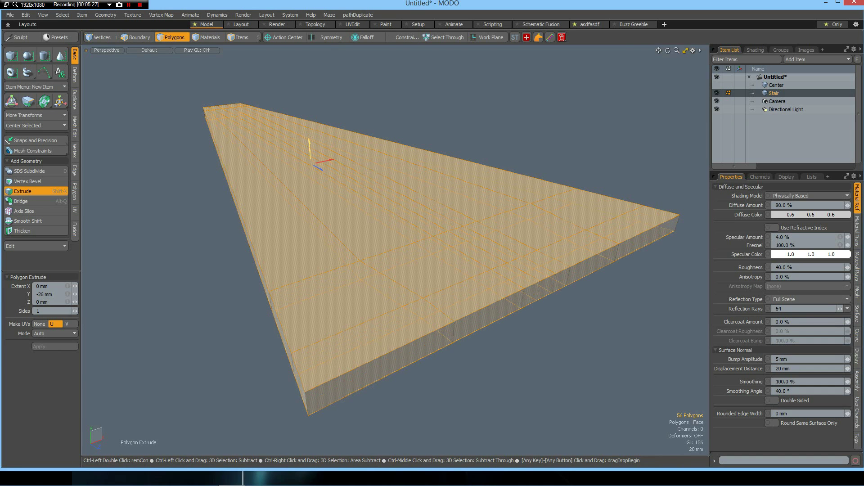
key("Return")
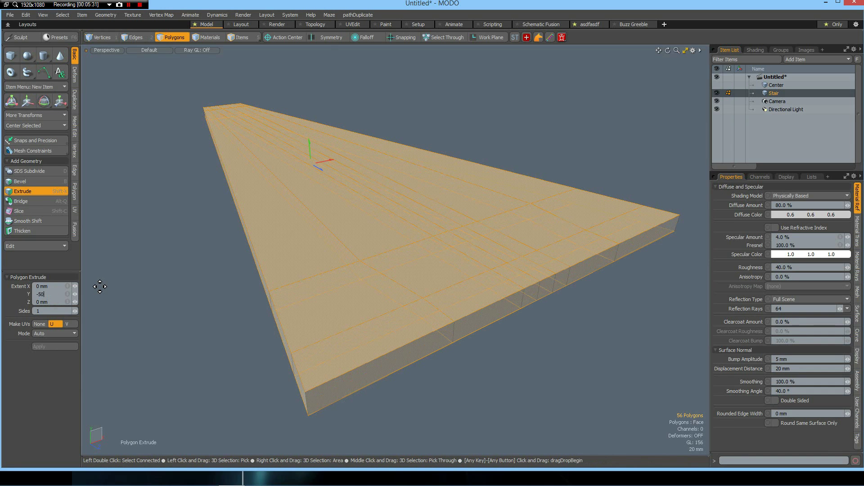
type("-50")
key("Return")
key("space")
left_click(100, 287)
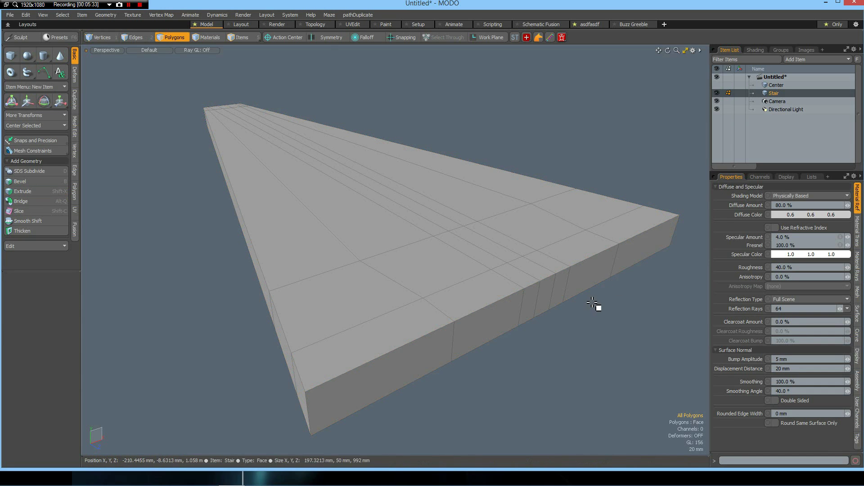
- Bevel the top, front and bottom polygons of the rim's middle section as a group with a 4 mm shift
scroll(592, 304, "up", 2)
left_click_drag(504, 314, 552, 290)
key("shift+Up")
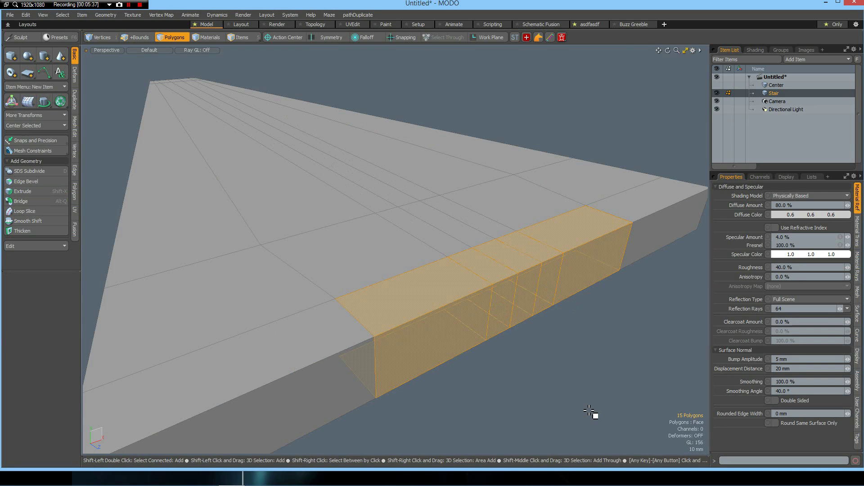
key("b")
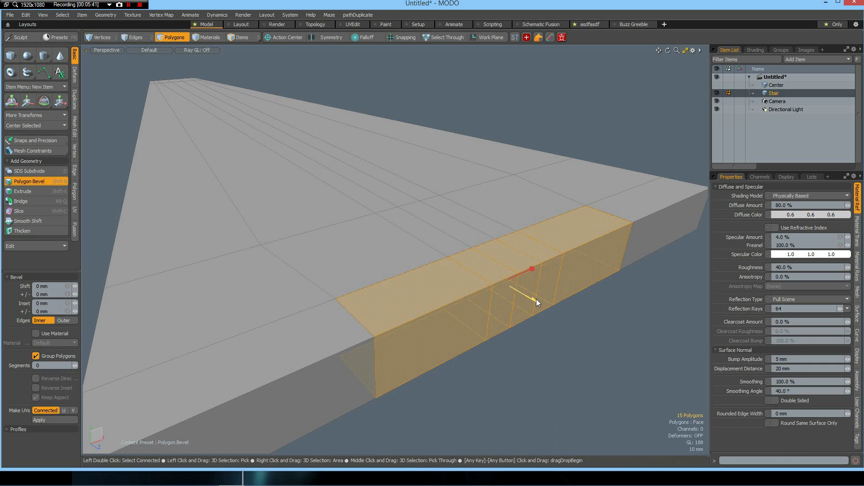
left_click_drag(536, 299, 482, 314)
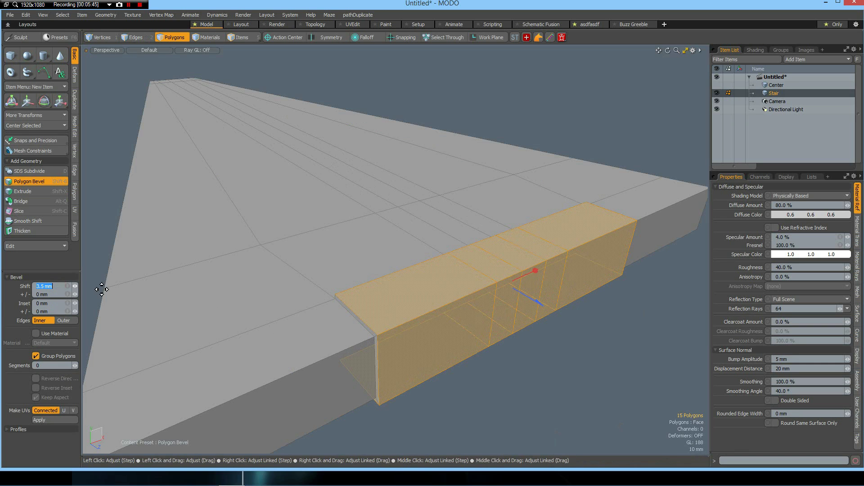
type("4")
key("Return")
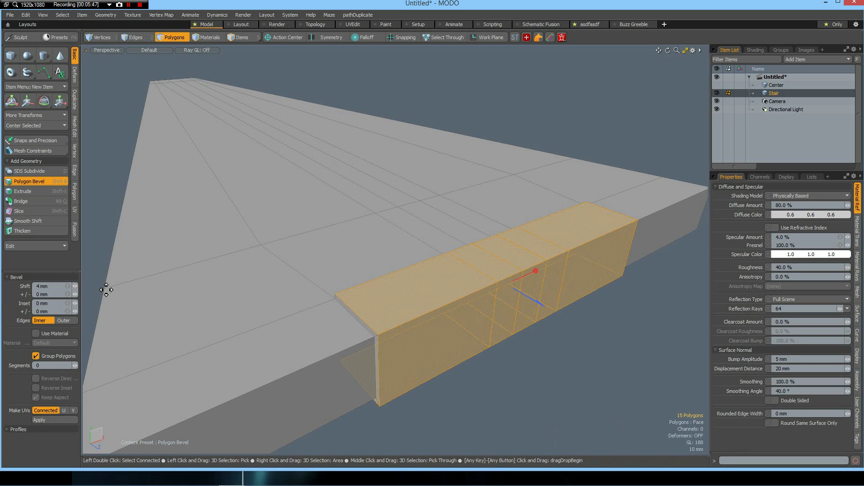
- Expand the selection to include the raised section's border polygons and assign it a material named Spokes
key("shift")
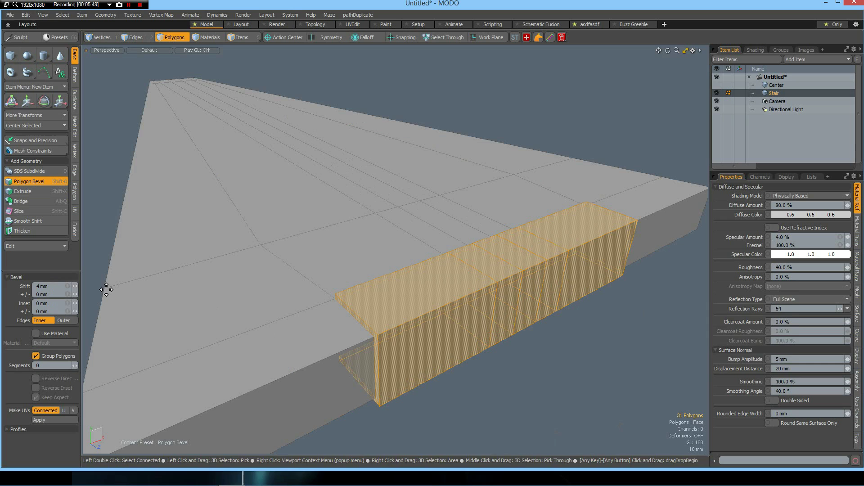
key("m")
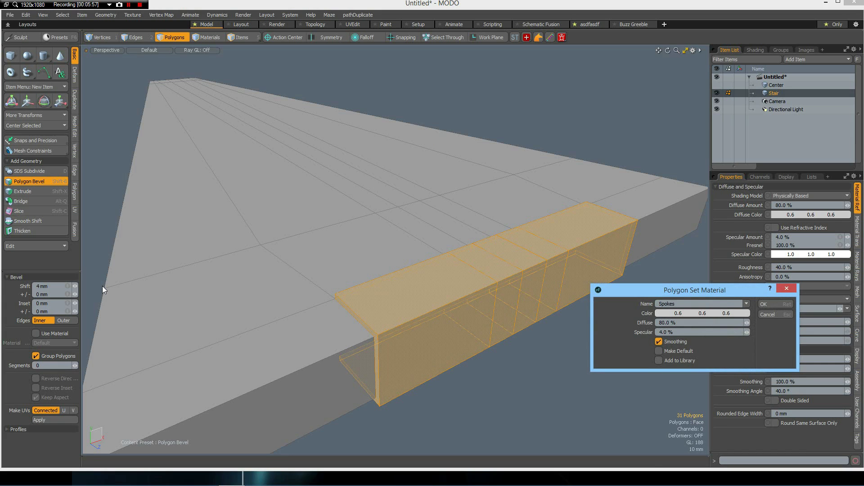
key("Return")
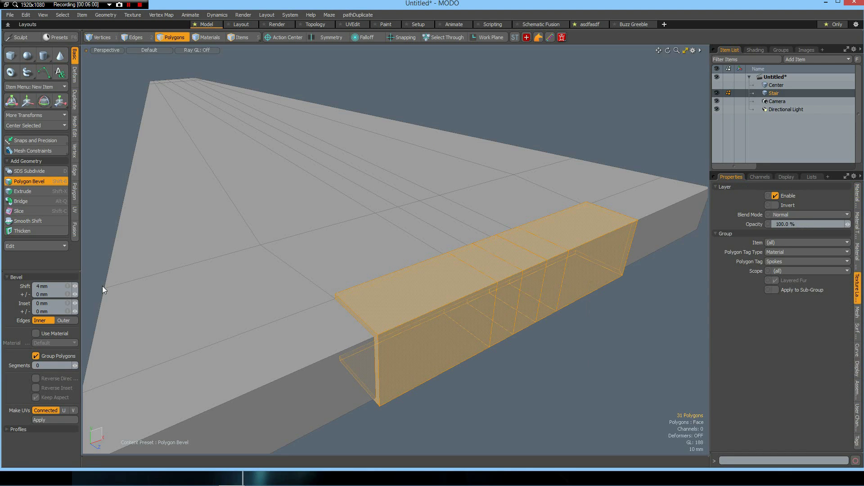
- Hide the Spokes section, assign a material named Steps to all remaining polygons, and show the hidden section again
left_click(103, 286)
key("m")
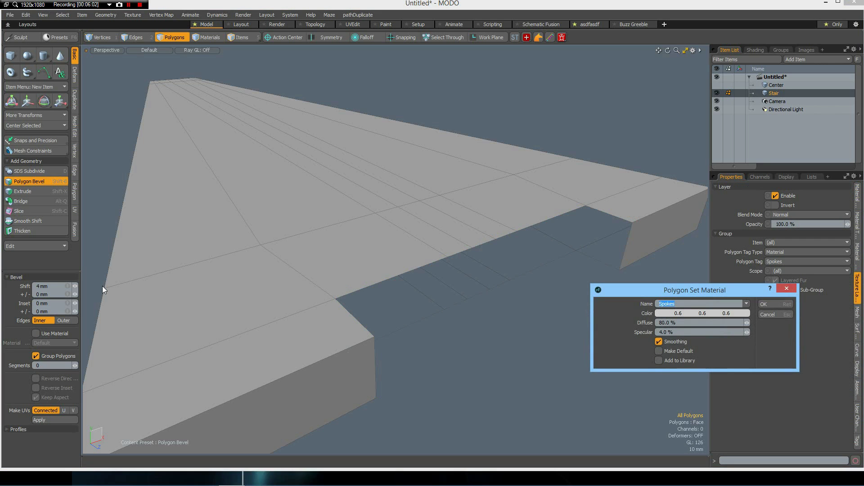
type("Steps")
key("Return")
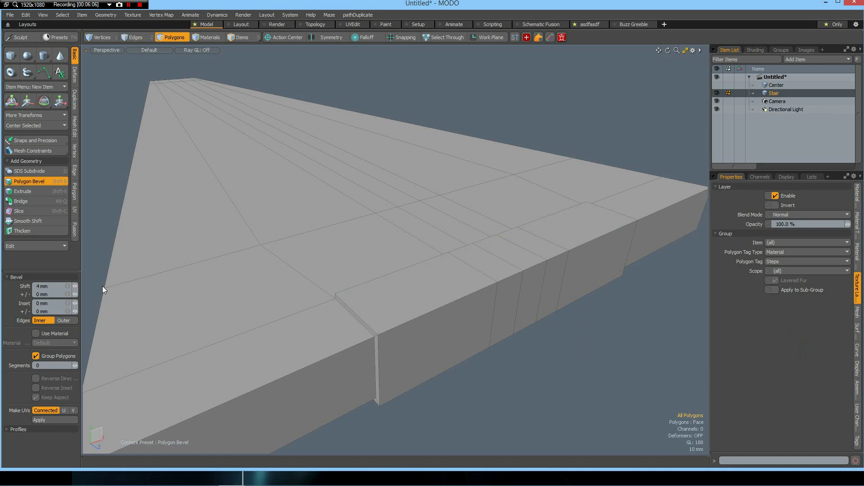
- Select the five top polygons of the rim's raised middle section and extrude them 100 mm in Y
scroll(303, 265, "down", 5)
left_click_drag(242, 290, 355, 269, "alt")
scroll(342, 279, "up", 3)
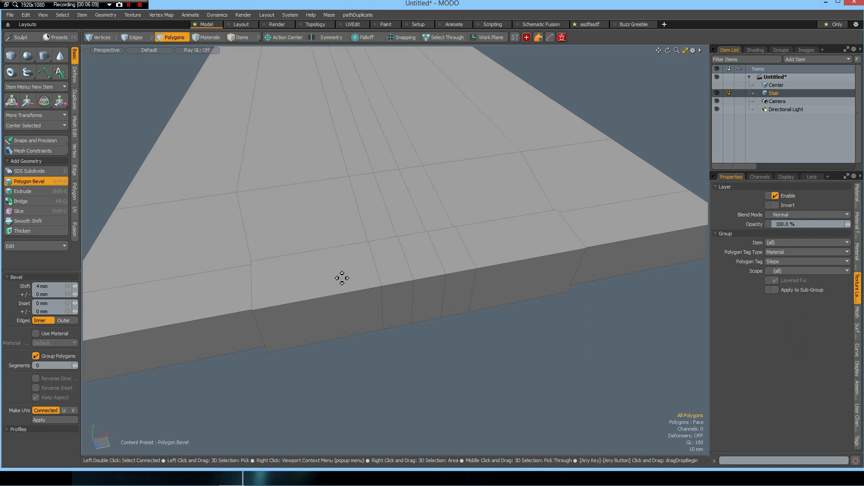
scroll(341, 279, "down", 2)
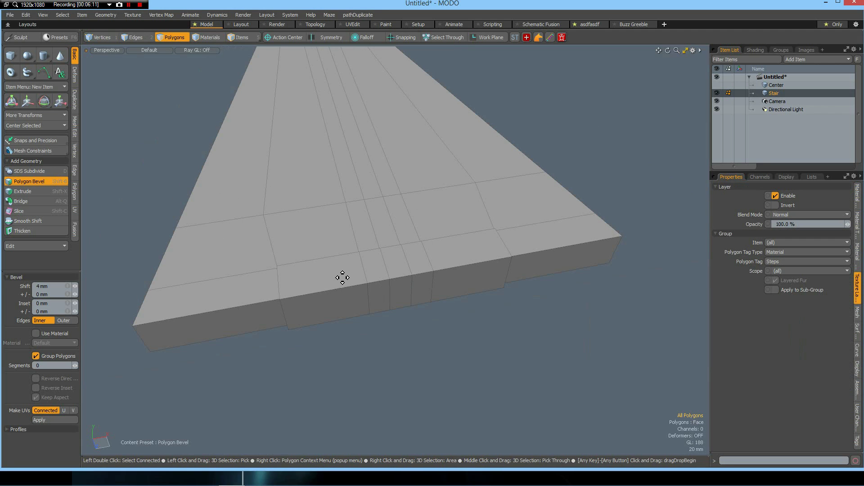
key("q")
left_click(310, 275)
right_click(459, 252, "shift")
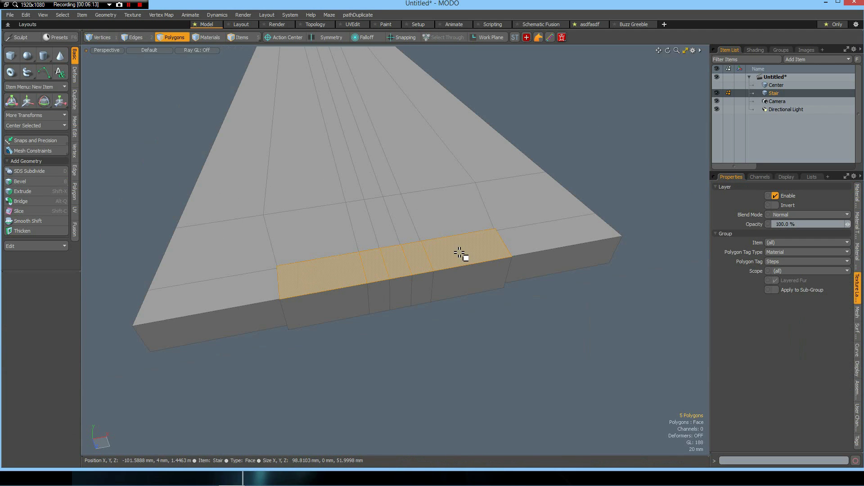
key("shift+x")
left_click_drag(443, 357, 281, 141, "alt")
left_click(63, 294)
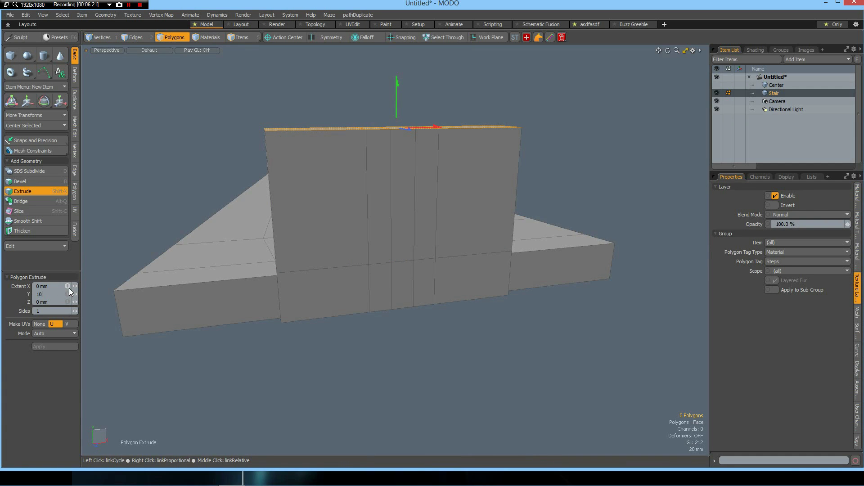
type("100")
key("Return")
- Add another extrusion of 50 mm in Y on top of the rim's raised block
left_click(620, 177, "shift")
left_click_drag(397, 128, 397, 90)
left_click(49, 294)
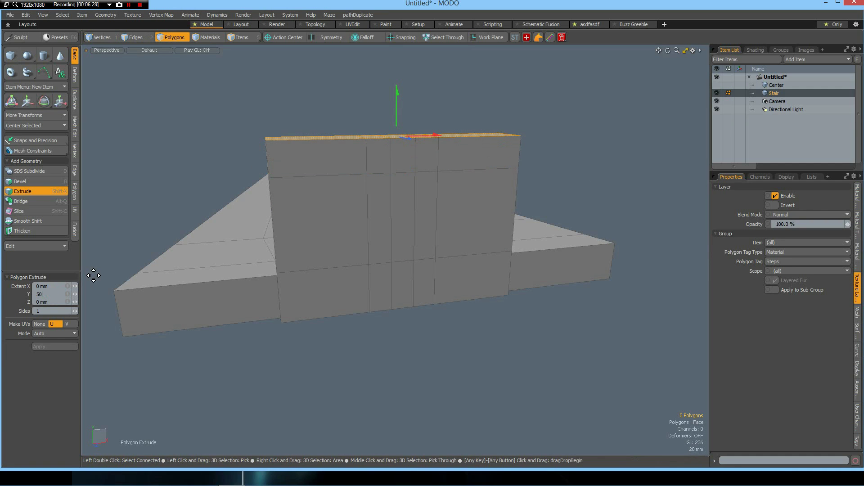
type("50")
key("Return")
- Scale the block's top polygons to about 14.5% in X to taper it into a peak
left_click_drag(521, 214, 518, 234, "alt")
key("y")
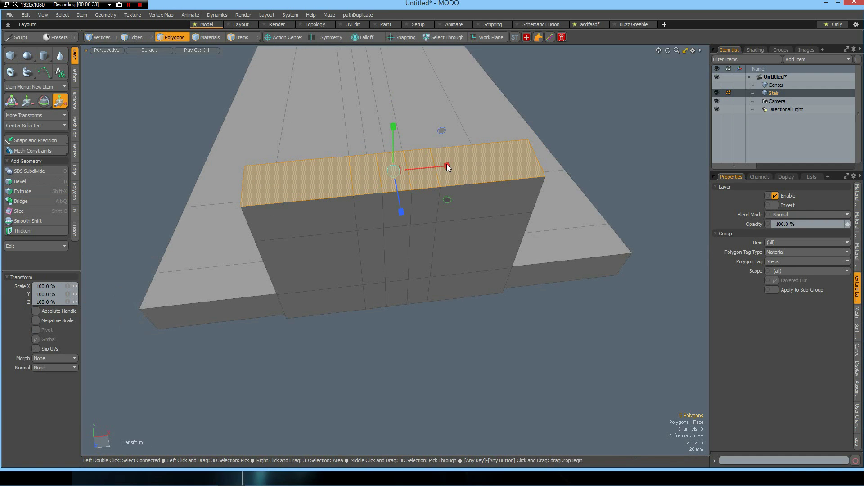
left_click_drag(447, 165, 399, 170)
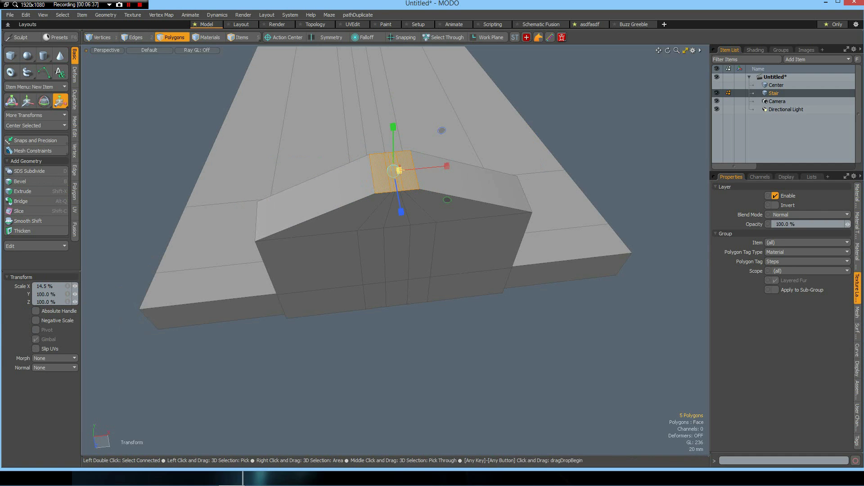
- Extrude the narrow top polygons 850 mm in Y with 0 mm in X to form a vertical railing post
left_click_drag(444, 250, 525, 322, "alt")
key("space")
key("shift+x")
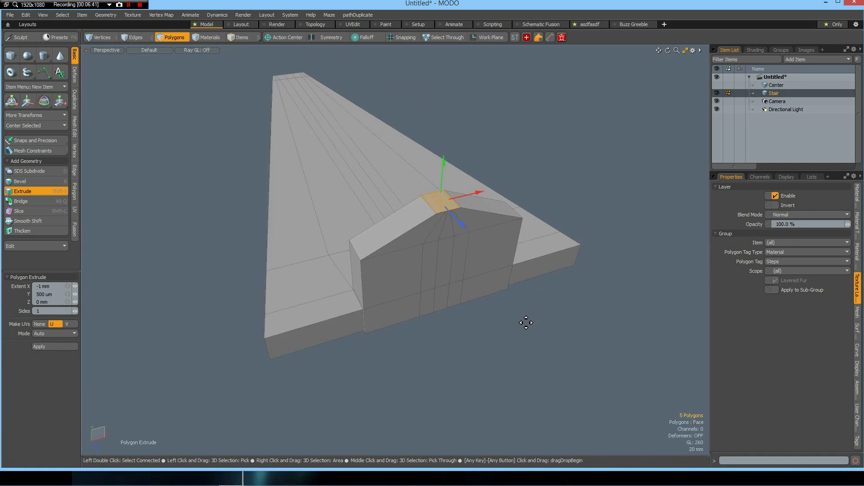
scroll(525, 323, "down", 2)
scroll(526, 323, "up", 1)
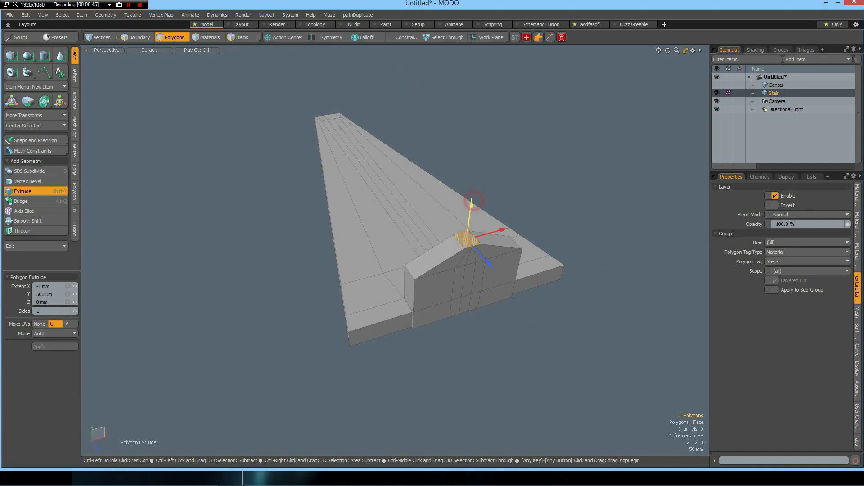
left_click_drag(471, 208, 468, 18)
left_click(60, 296)
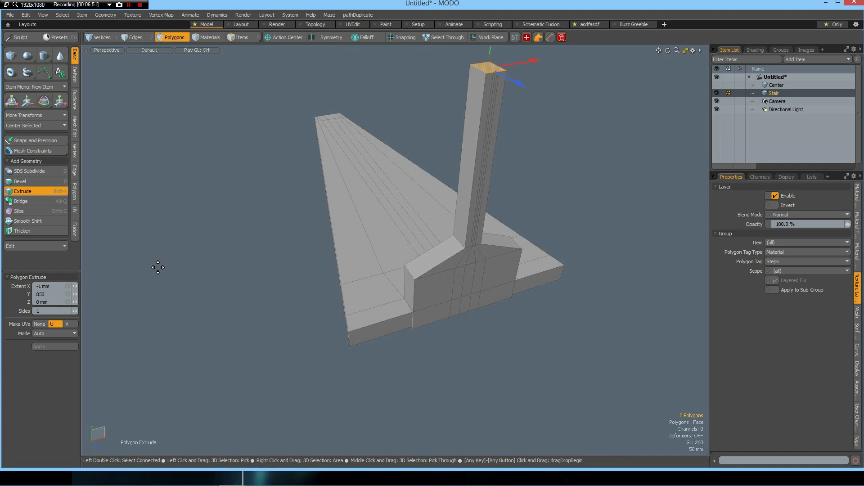
left_click(54, 289)
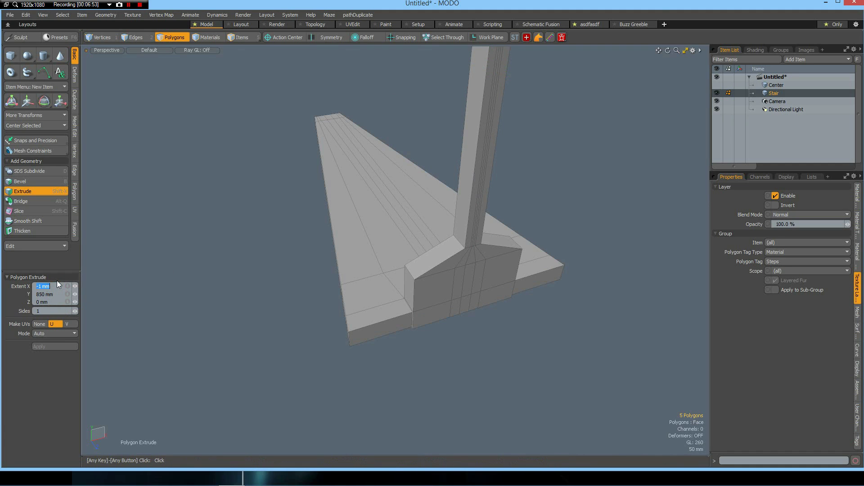
key("Return")
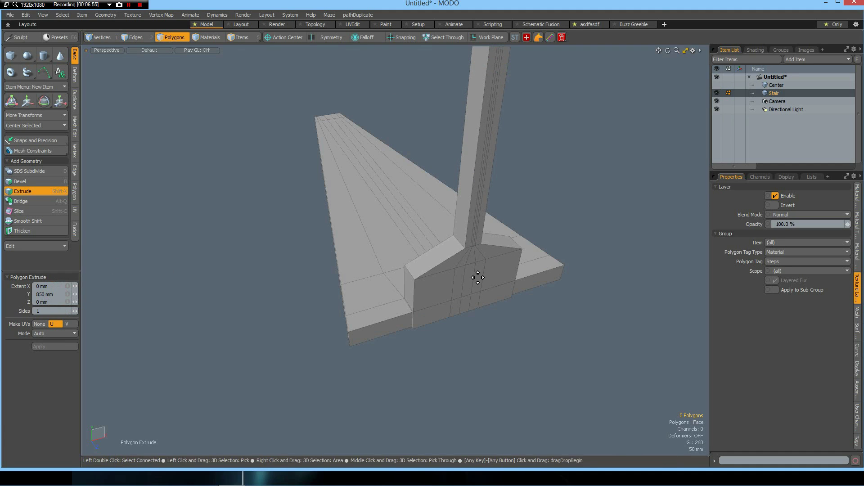
- Inset the front and back faces of the post's base by about 13.4 mm as groups and bridge them into a through opening
left_click_drag(512, 264, 452, 262, "alt")
left_click_drag(526, 225, 477, 267, "alt")
scroll(477, 267, "up", 3)
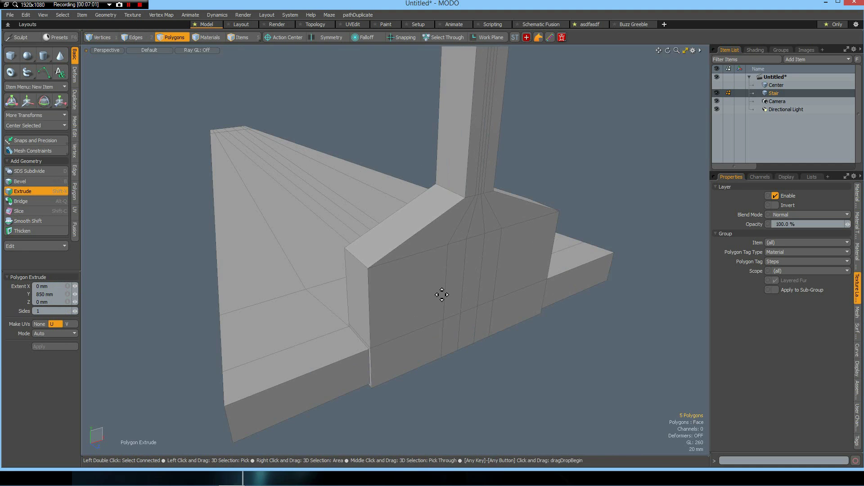
scroll(441, 295, "up", 2)
key("space")
mouse_move(405, 291)
left_mouse_down()
mouse_move(488, 207)
mouse_move(560, 231)
mouse_move(459, 281)
mouse_move(293, 228)
mouse_move(444, 193)
mouse_move(218, 269)
mouse_move(401, 264)
mouse_move(405, 183)
mouse_move(246, 208)
left_mouse_up()
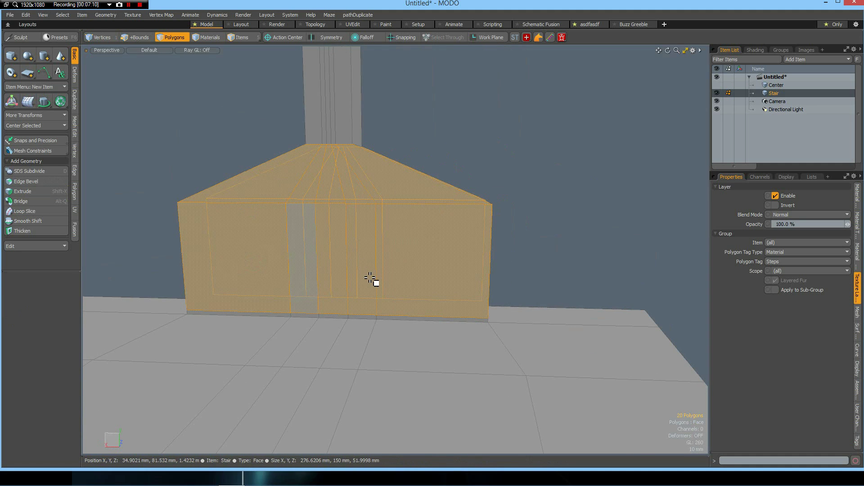
key("b")
left_click(344, 226)
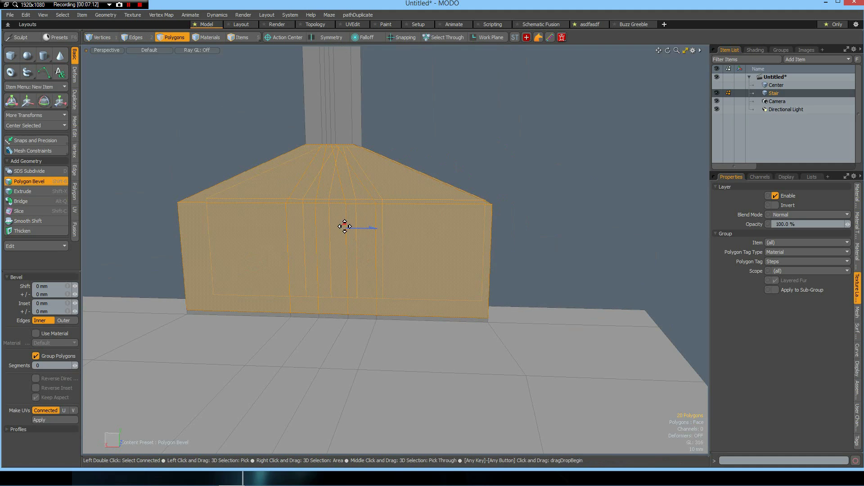
left_click_drag(345, 227, 366, 227)
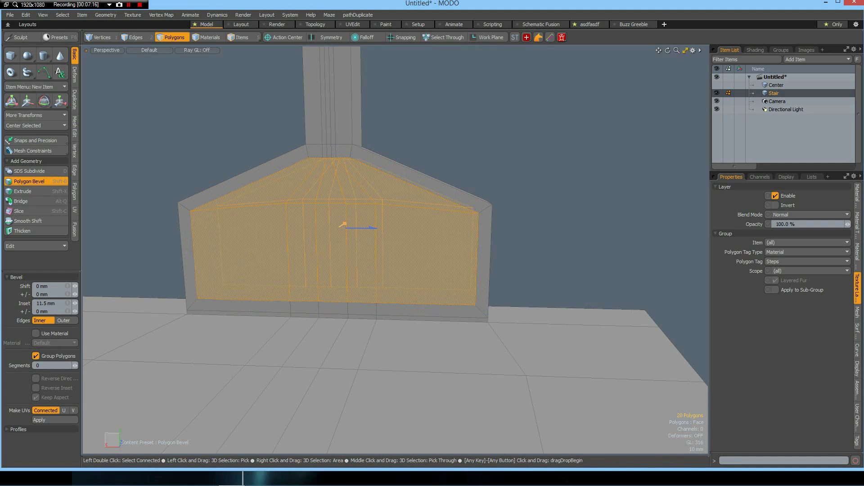
left_click_drag(486, 195, 488, 248, "alt")
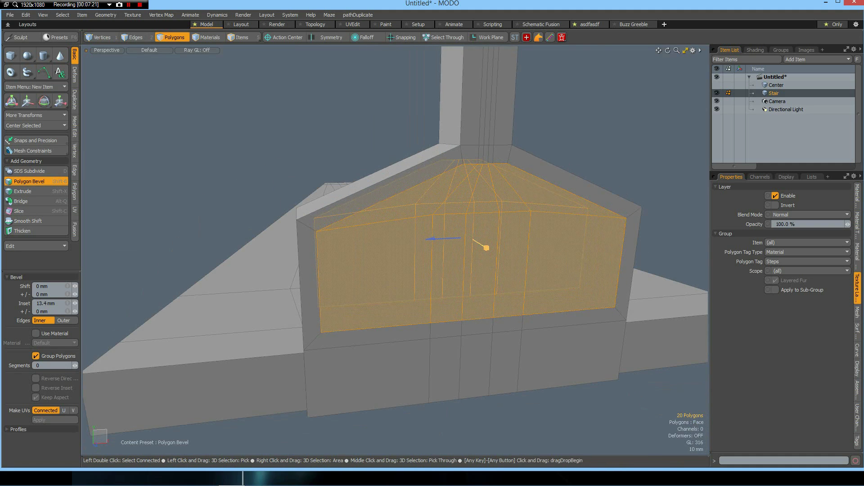
key("space")
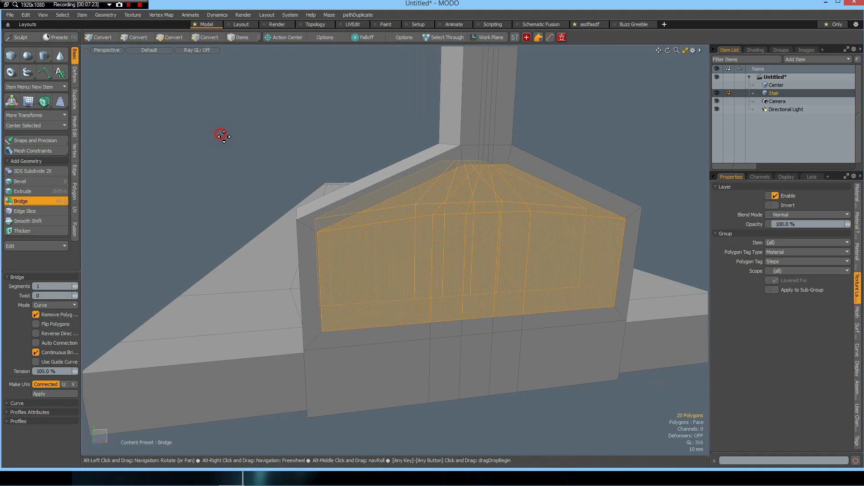
key("Delete")
- Select the opening's floor polygons, move them -8 mm in Y and clear the selection
mouse_move(372, 305)
left_mouse_down()
mouse_move(549, 305)
mouse_move(531, 296)
left_mouse_up()
key("w")
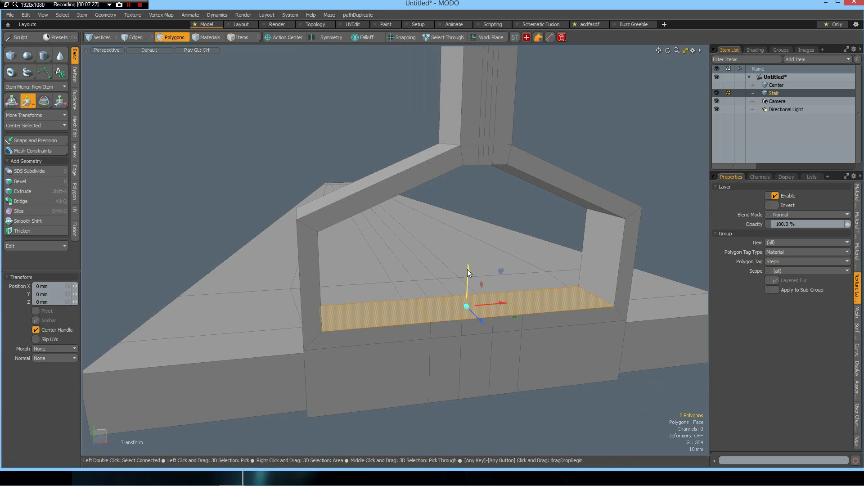
left_click_drag(468, 269, 468, 277)
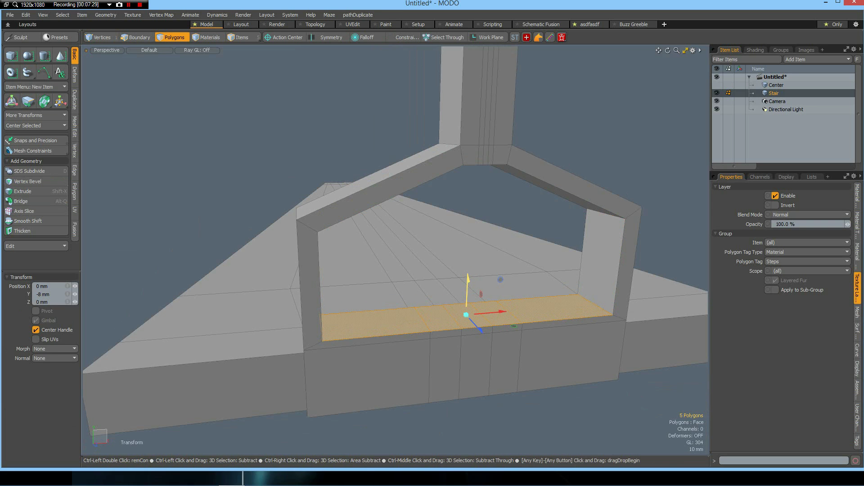
left_click(178, 166)
left_click(148, 189)
- In the top view, select the edges around the thin strip near one side of the step's narrow end and move them in X toward the centre
left_click_drag(197, 175, 330, 243, "alt")
left_click_drag(289, 270, 344, 339, "alt+shift")
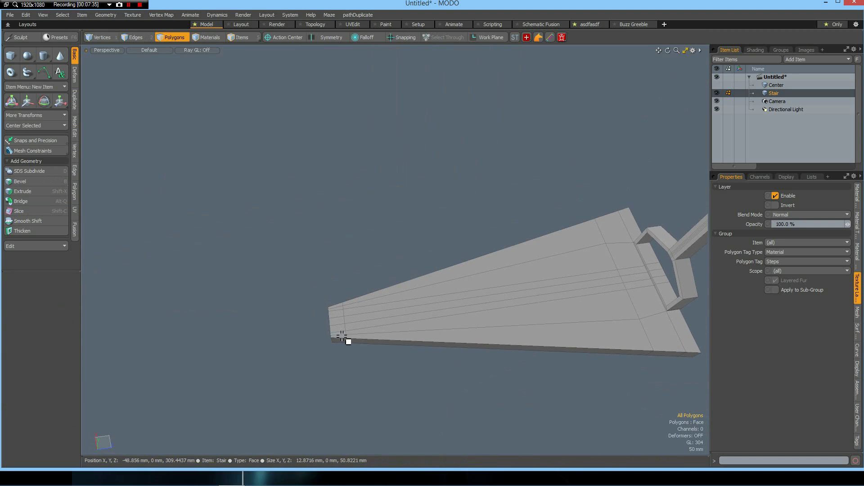
scroll(342, 336, "up", 3)
scroll(342, 337, "up", 2)
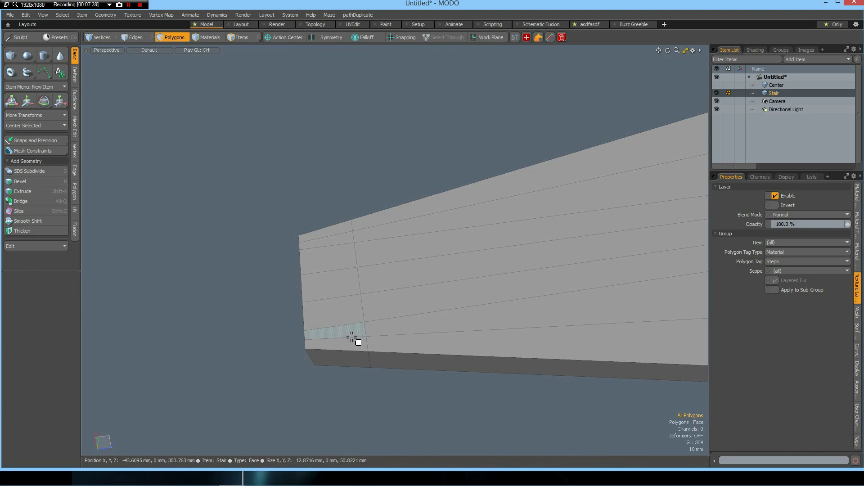
key("ctrl+1")
mouse_move(345, 224)
left_mouse_down("alt+shift")
mouse_move(364, 218)
mouse_move(385, 159)
mouse_move(368, 127)
left_mouse_up("alt+shift")
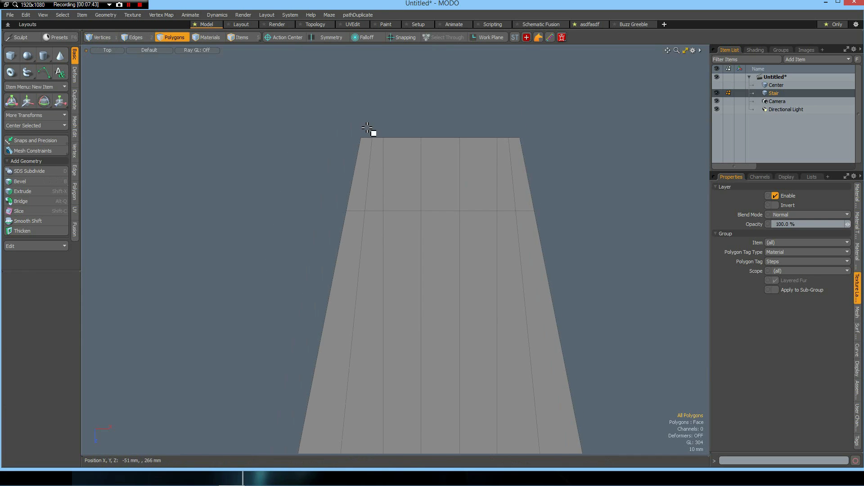
key("2")
mouse_move(362, 129)
right_mouse_down()
mouse_move(382, 241)
mouse_move(394, 245)
right_mouse_up()
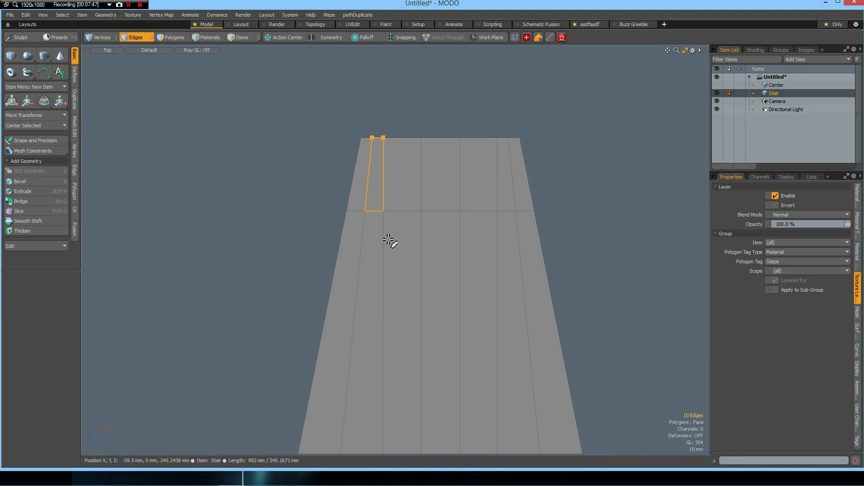
key("w")
left_click_drag(418, 176, 436, 177)
key("space")
- Bevel the step's long top side edge on that same side by about 19.2 mm with round level 2
double_click(353, 198)
left_click(423, 183)
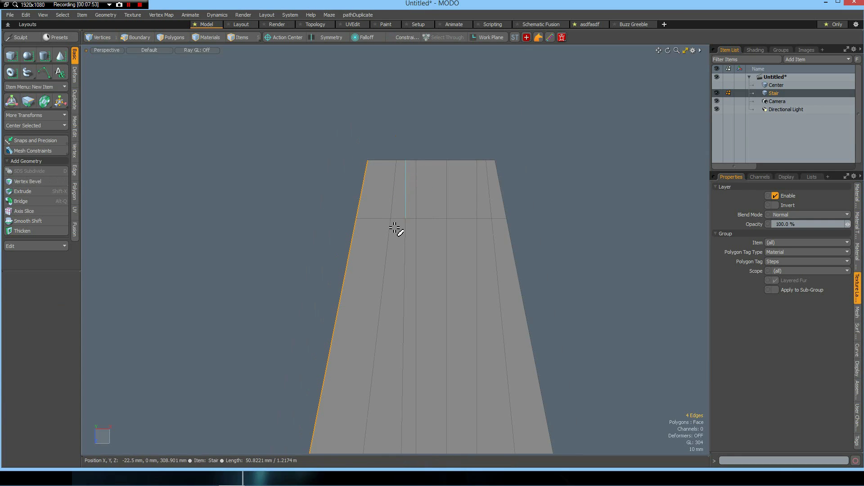
left_click_drag(428, 353, 501, 343, "alt")
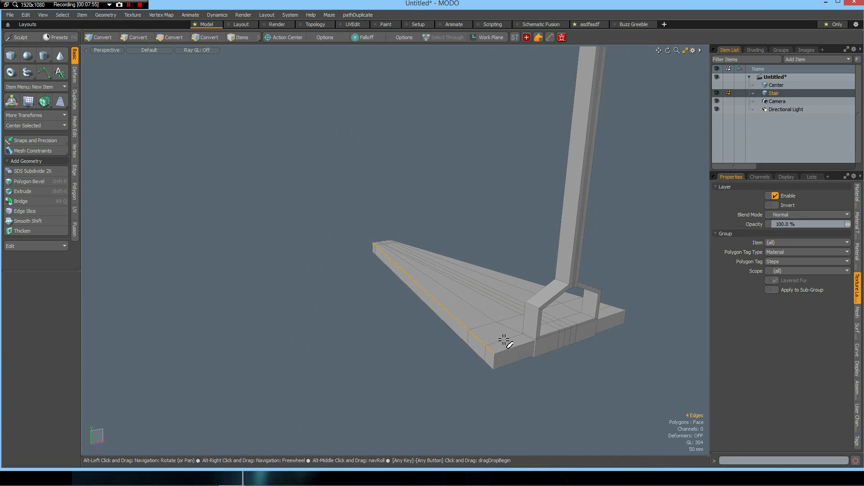
scroll(492, 359, "up", 3)
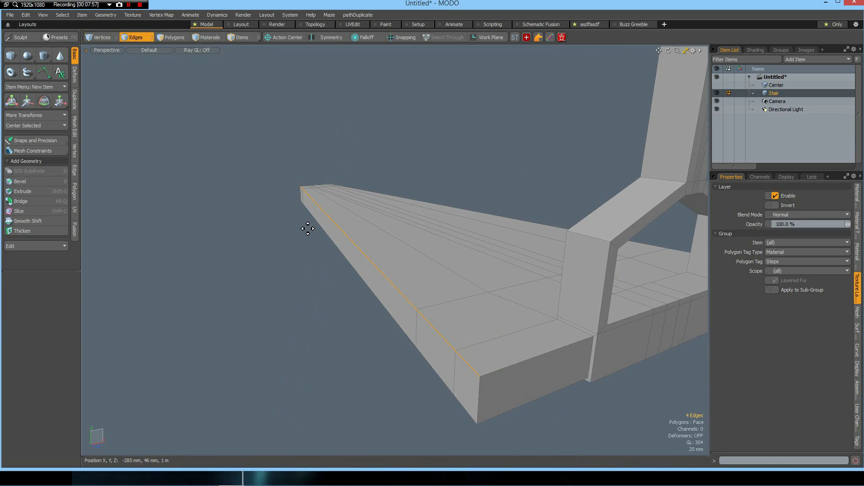
key("b")
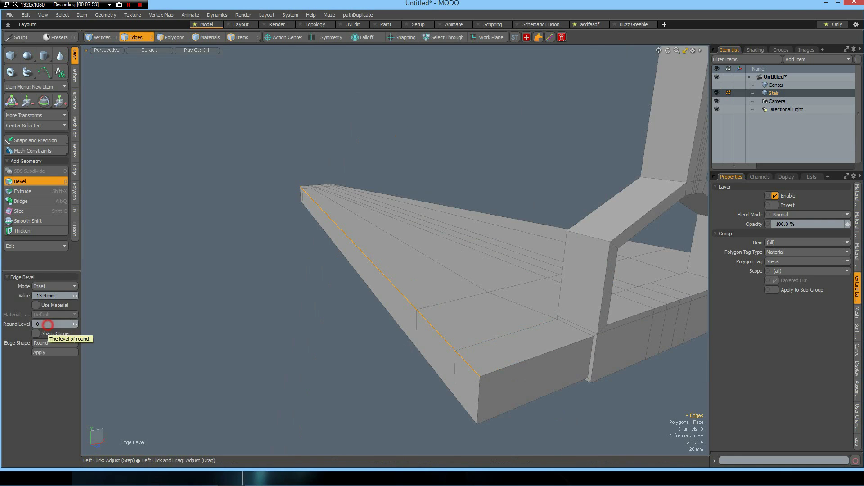
left_click_drag(356, 297, 365, 281)
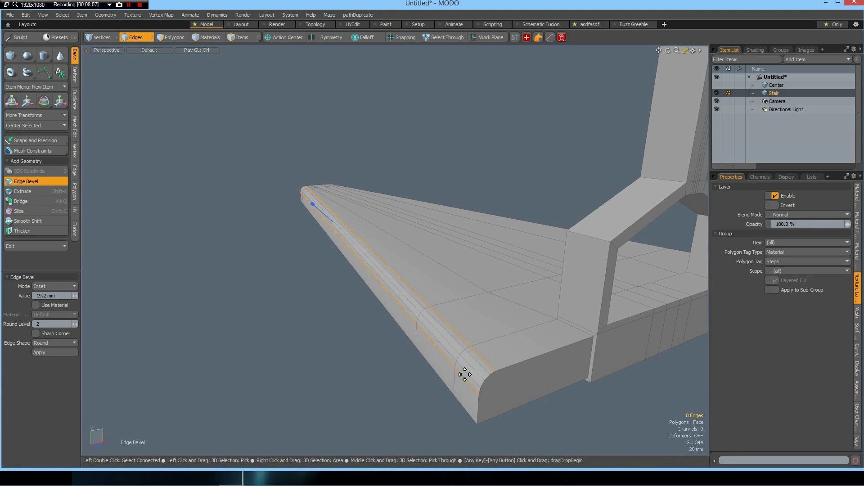
key("space")
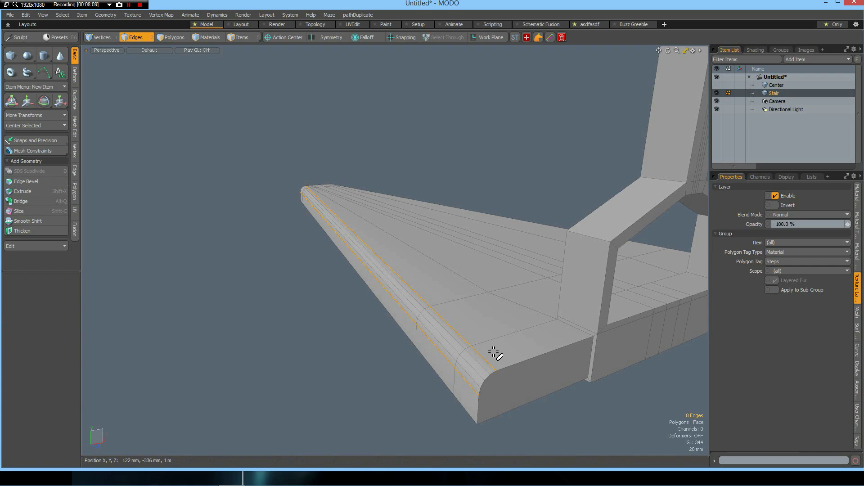
left_click(270, 150)
- Examine the rounded step edge and the corner where the step's outer rim meets the raised post base
left_click_drag(321, 148, 372, 243, "alt")
left_click_drag(547, 337, 441, 247, "alt")
scroll(443, 247, "up", 2)
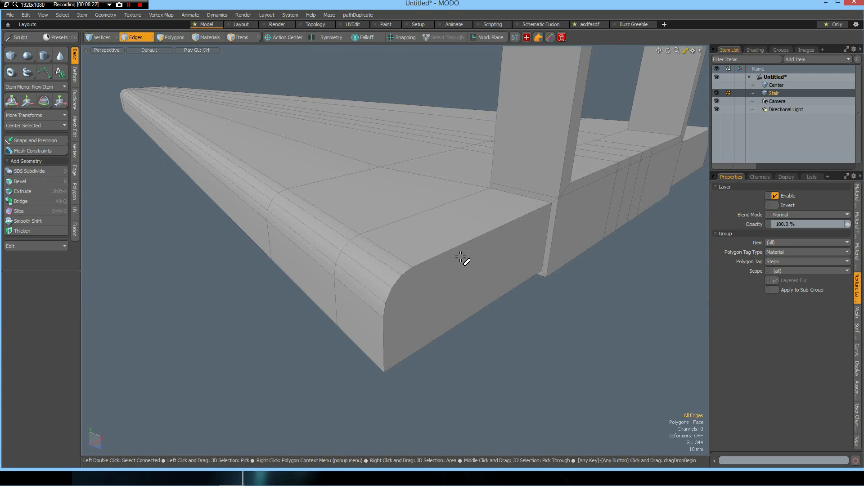
left_click_drag(482, 274, 487, 236, "alt")
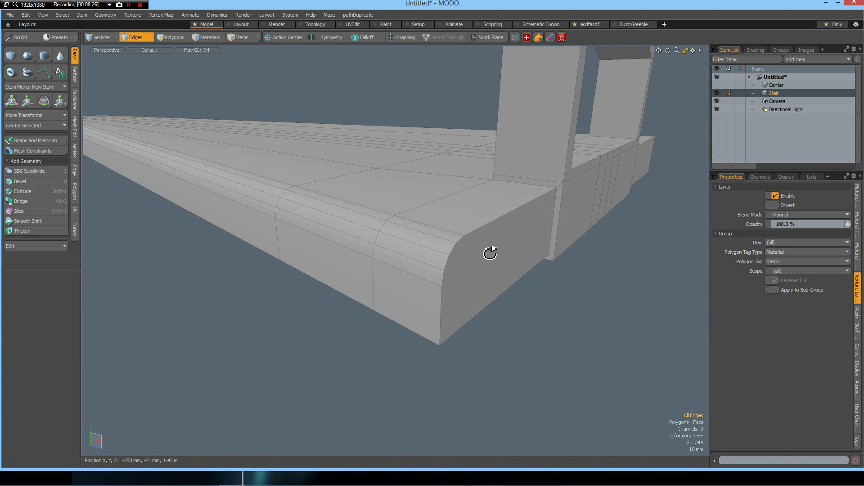
left_click_drag(493, 243, 544, 180, "alt")
scroll(538, 183, "up", 3)
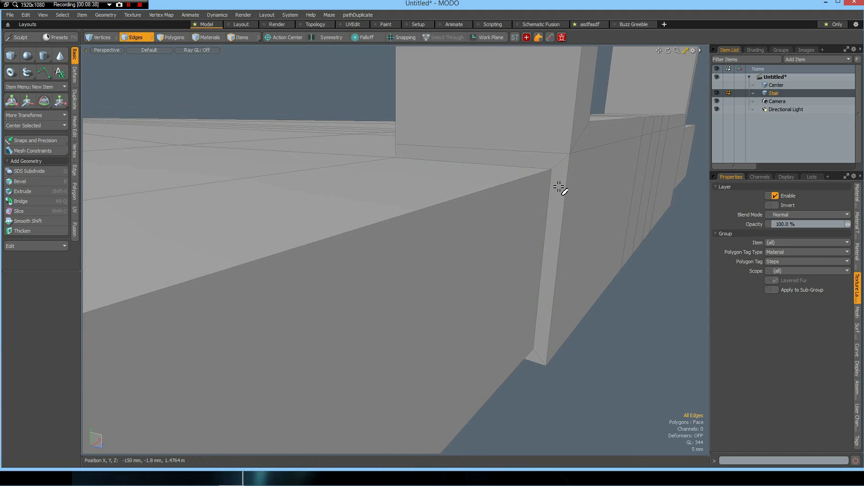
left_click_drag(524, 228, 534, 245, "alt")
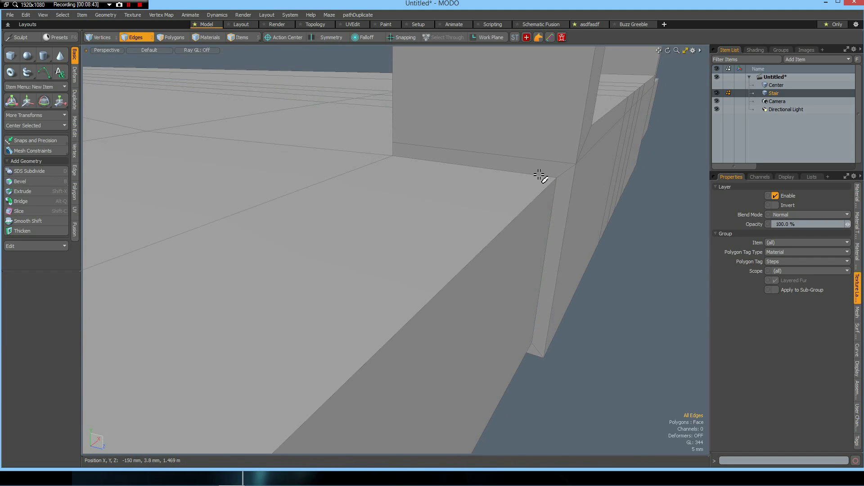
left_click_drag(457, 201, 478, 180, "alt")
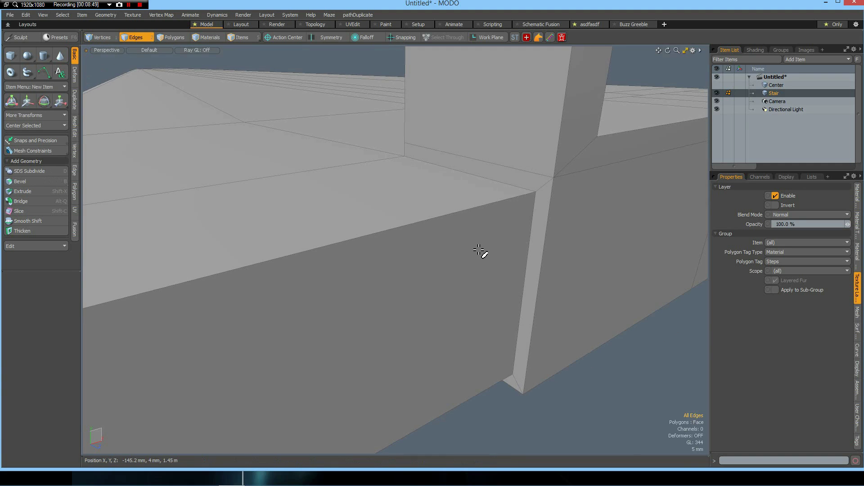
- Open a render preview and frame it on the rounded step corner and the post base
scroll(521, 303, "down", 5)
left_click_drag(452, 270, 450, 294, "alt")
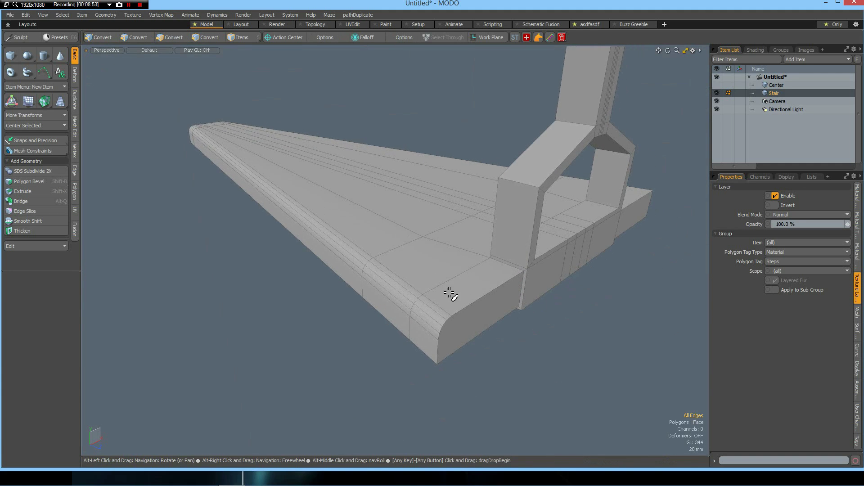
scroll(473, 290, "up", 2)
left_click_drag(463, 245, 292, 131, "alt")
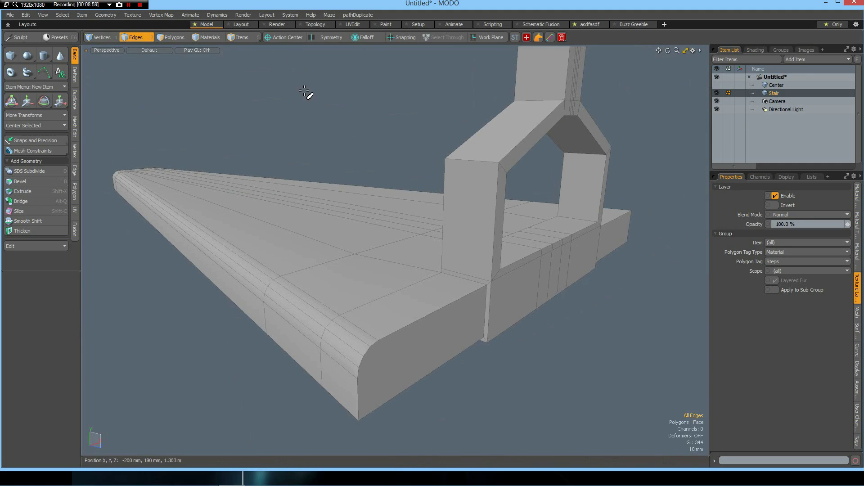
key("F9")
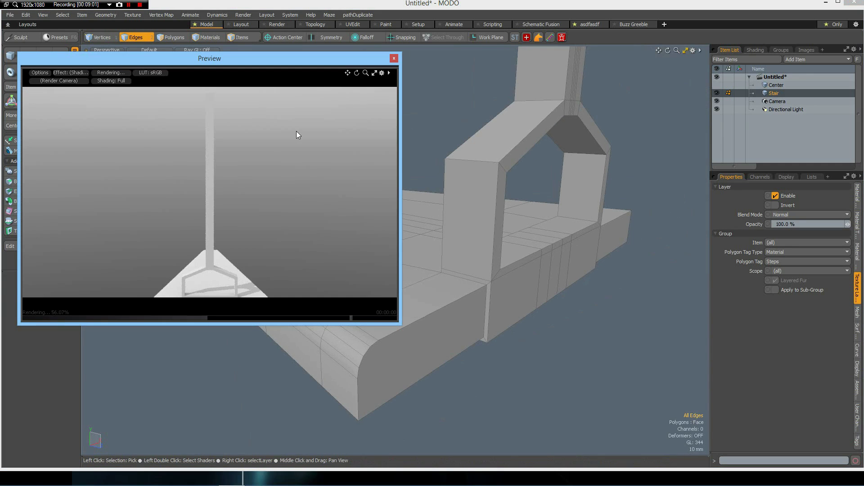
left_click_drag(204, 227, 164, 182, "alt")
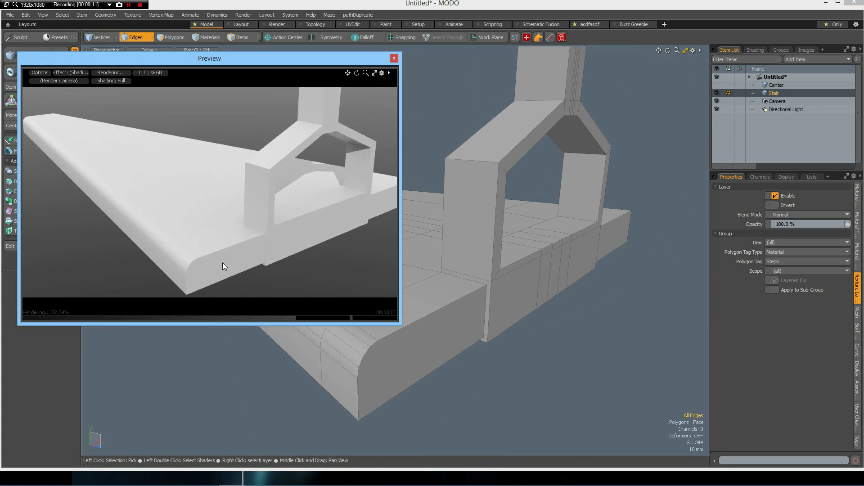
- Set the Steps material's Rounded Edge Width to 5 mm, and increase it to 8 mm
left_click(755, 50)
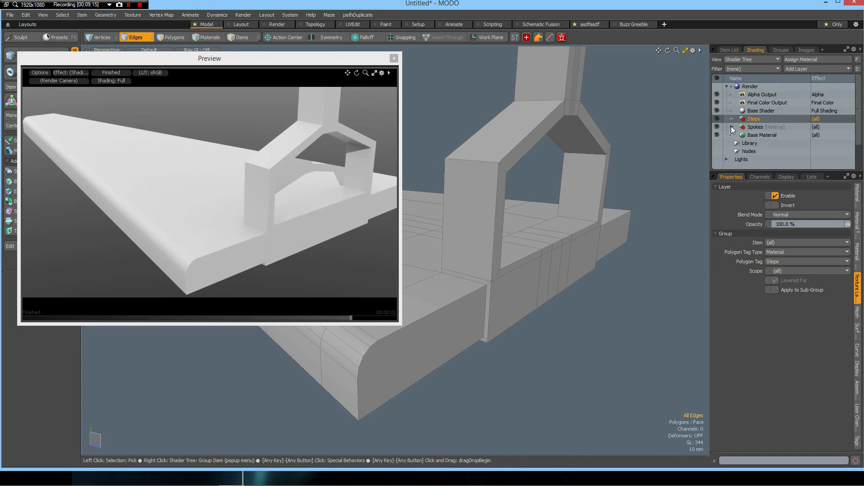
left_click(732, 119)
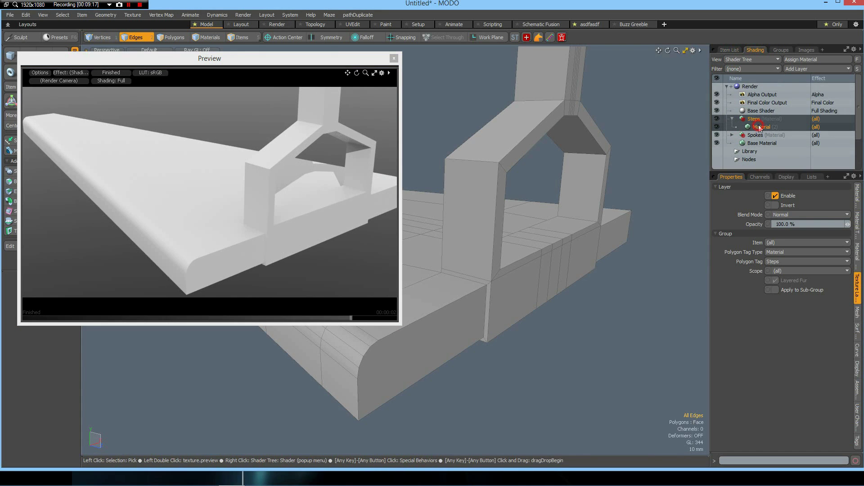
left_click(757, 127)
left_click(792, 413)
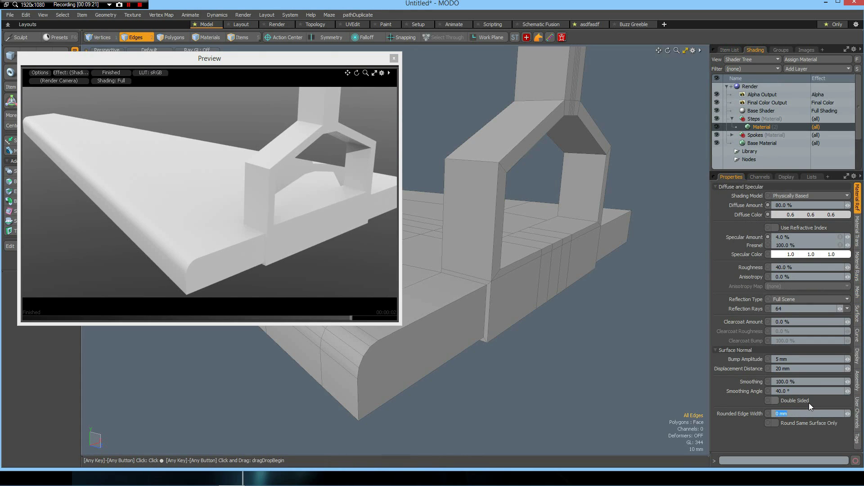
type("5")
key("Return")
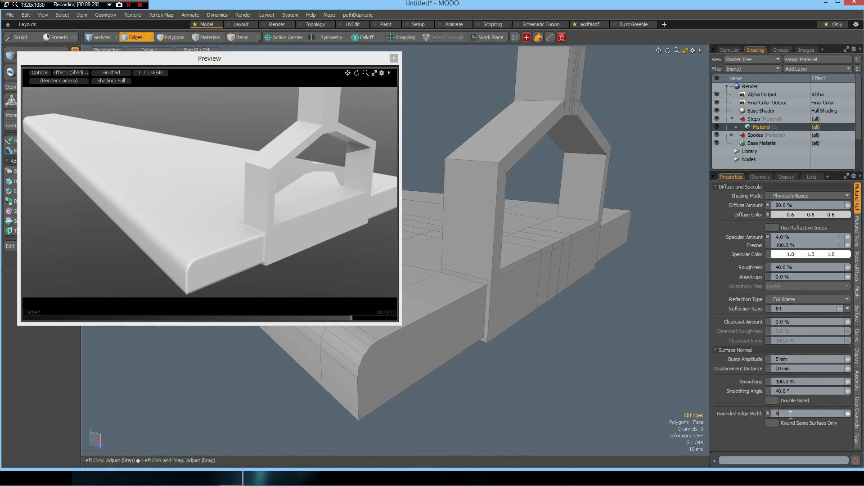
left_click(791, 415)
type("8")
key("Return")
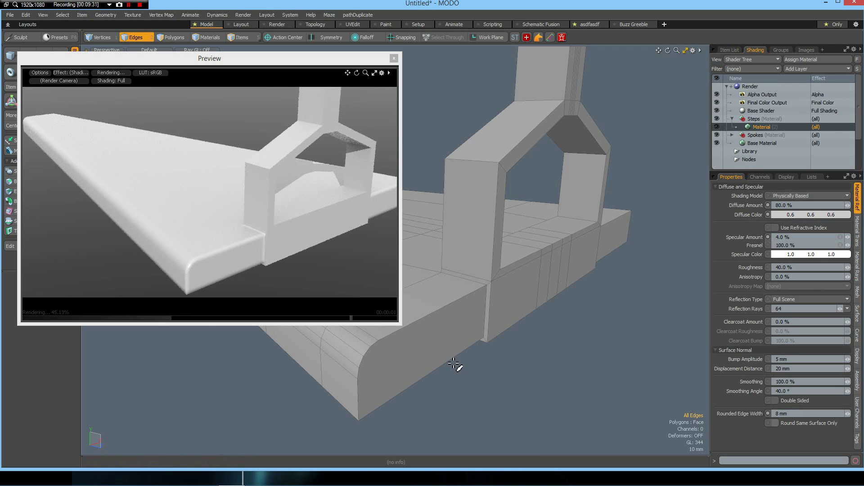
- Set the Spokes material's Rounded Edge Width to 4 mm, and reduce it to 3 mm
left_click(732, 135)
left_click(761, 143)
left_click(796, 414)
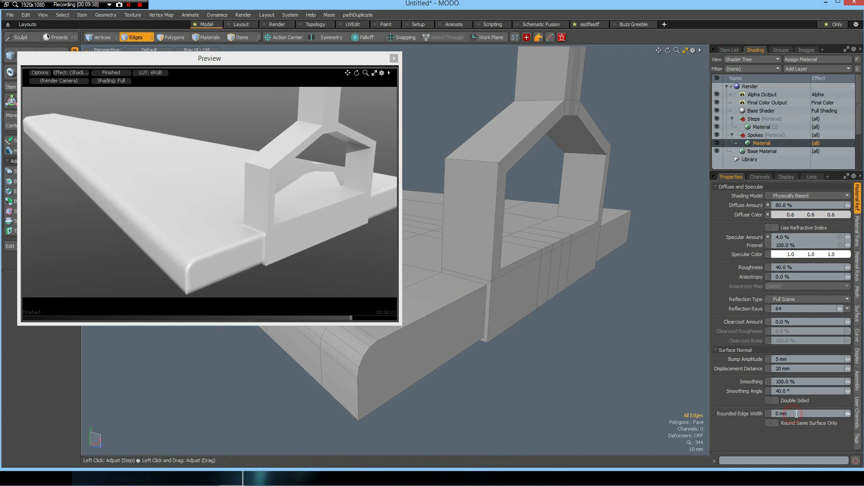
key("Return")
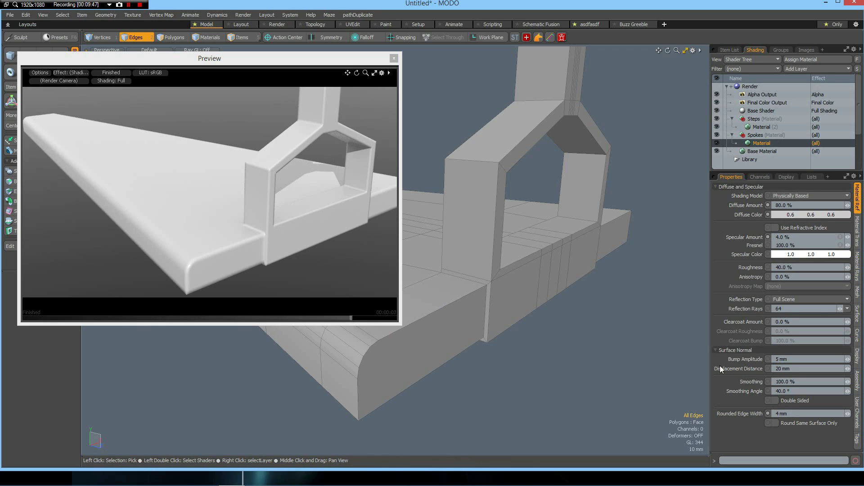
left_click(786, 415)
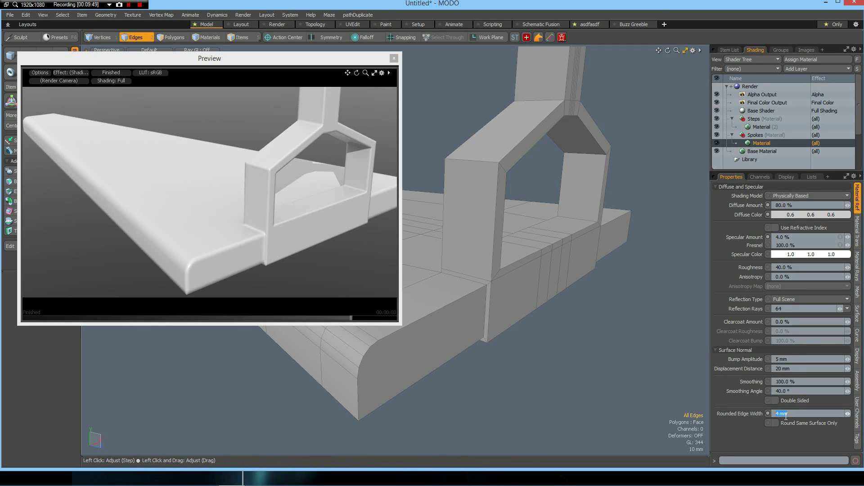
key("Return")
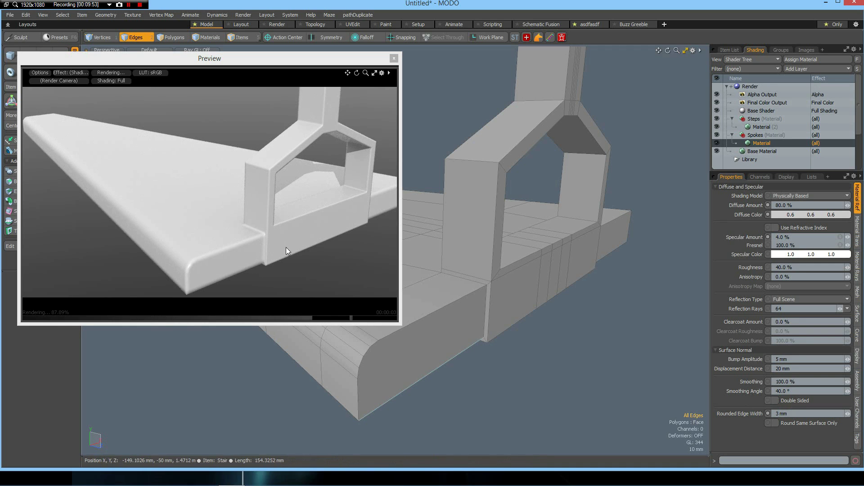
- Check the whole step from farther away in the render preview and close the preview
scroll(295, 258, "down", 3)
mouse_move(139, 183)
left_mouse_down("alt")
mouse_move(168, 199)
mouse_move(184, 166)
mouse_move(140, 180)
left_mouse_up("alt")
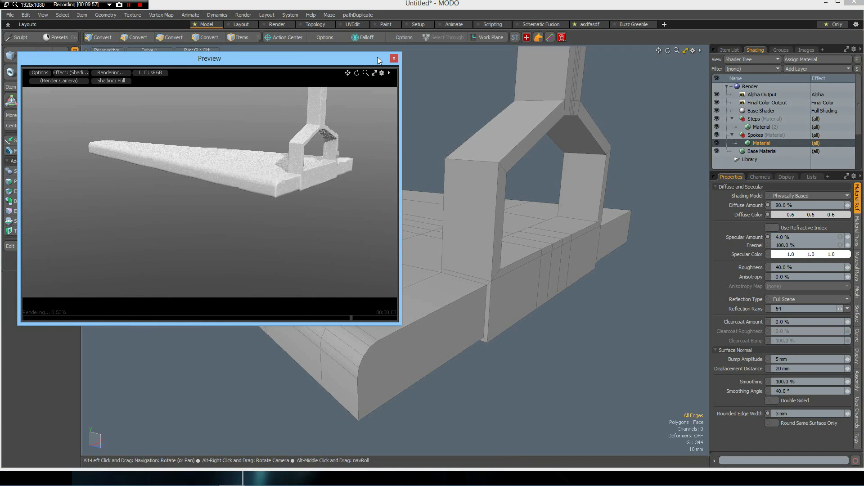
left_click(394, 58)
- Select the central strips on the step's underside, including their narrow-end polygons, and extrude them -8 mm in Y
left_click_drag(266, 347, 293, 371, "alt")
scroll(478, 245, "down", 5)
left_click_drag(455, 284, 285, 318, "alt")
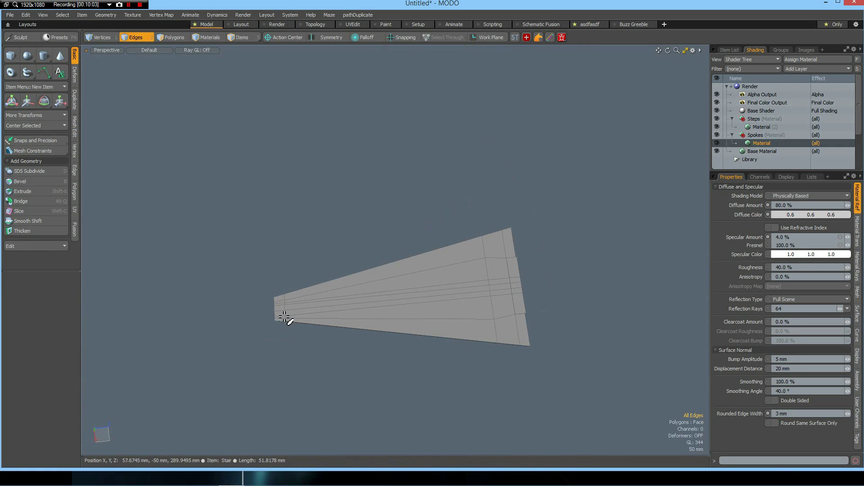
scroll(285, 318, "up", 3)
left_click_drag(299, 296, 455, 321, "alt")
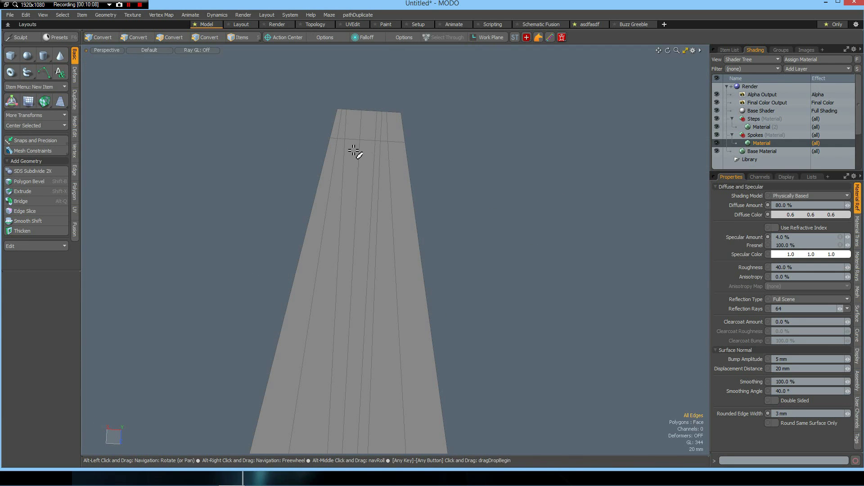
scroll(355, 152, "down", 2)
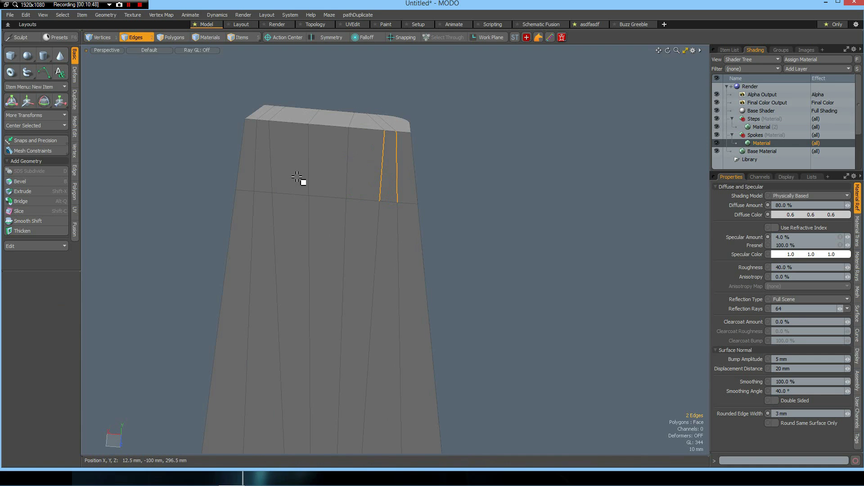
key("3")
mouse_move(297, 178)
left_mouse_down()
mouse_move(367, 190)
mouse_move(328, 266)
mouse_move(303, 277)
left_mouse_up()
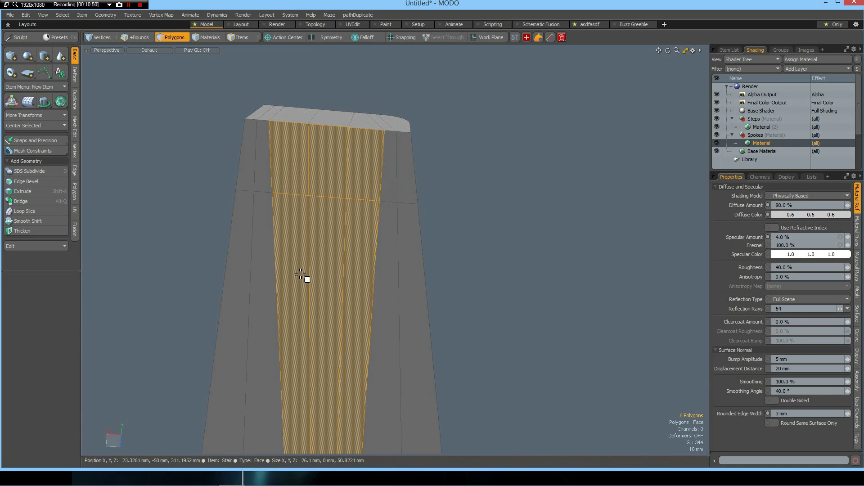
scroll(342, 266, "down", 3)
mouse_move(343, 325)
left_mouse_down("alt")
mouse_move(428, 379)
mouse_move(305, 325)
mouse_move(382, 274)
mouse_move(342, 244)
mouse_move(355, 303)
mouse_move(323, 304)
mouse_move(332, 299)
mouse_move(342, 313)
left_mouse_up("alt")
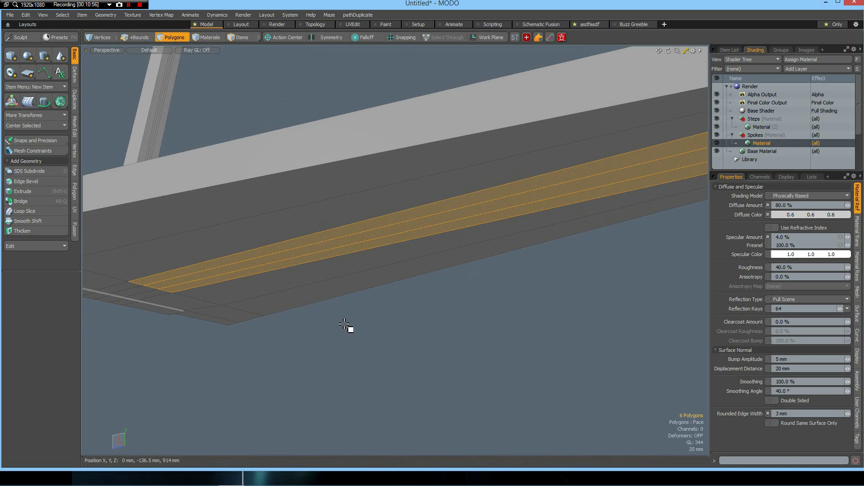
key("shift+x")
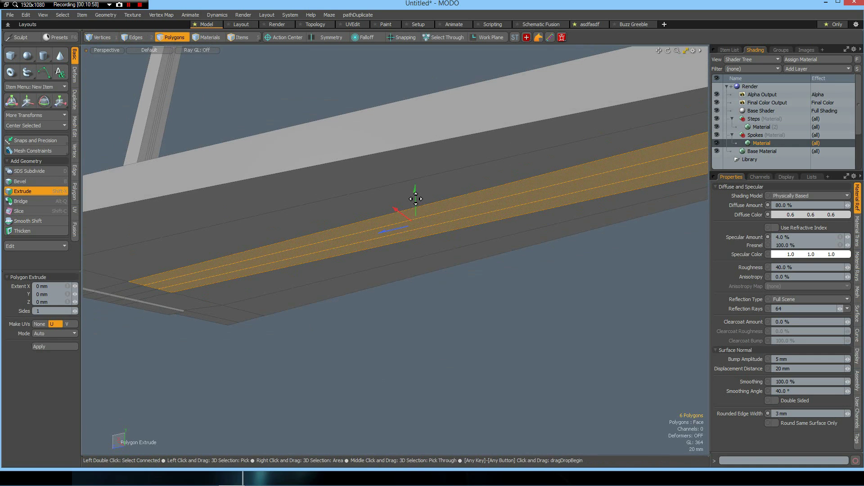
left_click_drag(417, 192, 416, 198, "ctrl")
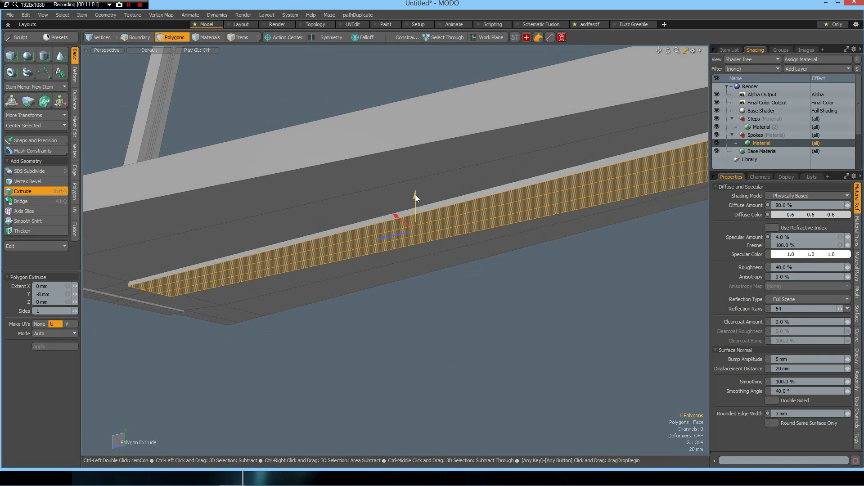
left_click_drag(465, 270, 583, 193, "alt")
key("space")
- Deselect the two outer long strips and extrude the middle strip with the narrow-end polygons -18 mm in Y
left_click(567, 184, "ctrl")
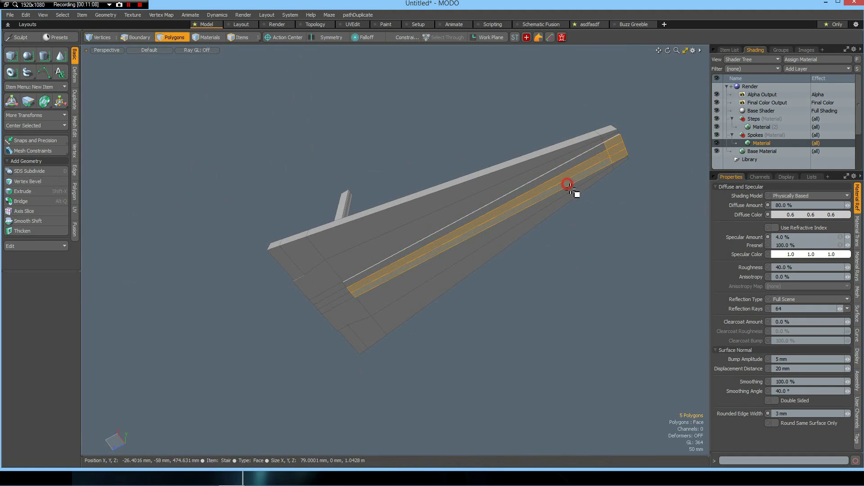
left_click(571, 188, "ctrl")
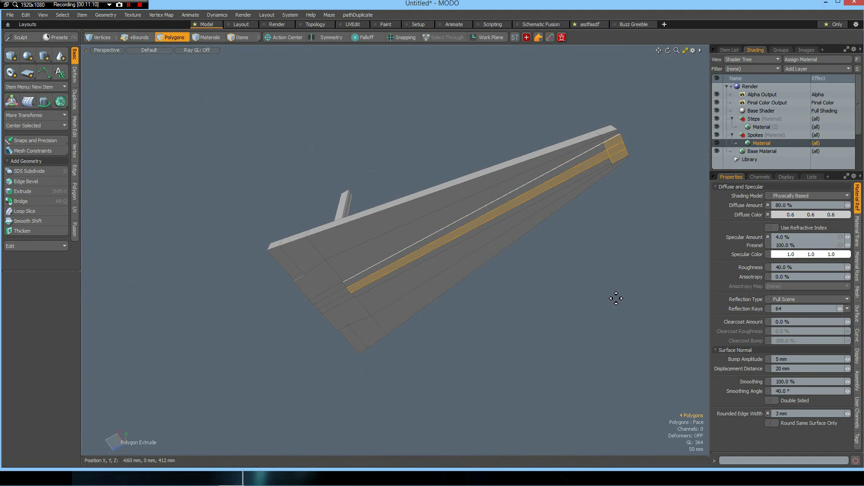
key("shift+x")
left_click_drag(557, 270, 473, 206, "alt")
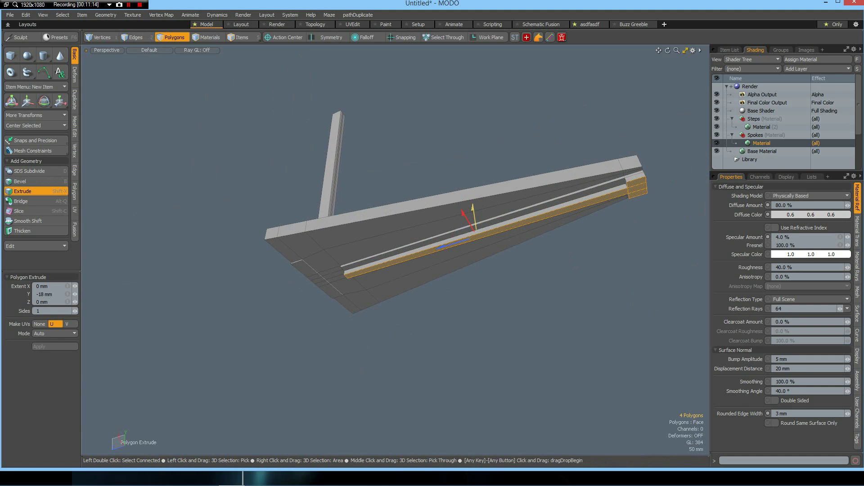
key("space")
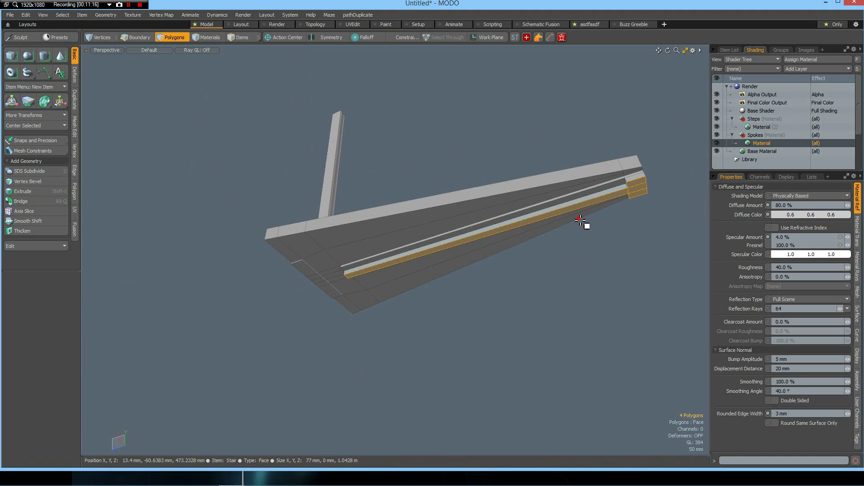
- Deselect the long middle strip and move the three narrow-end polygons -180 mm in Y to form a tapered support
left_click(584, 221, "ctrl")
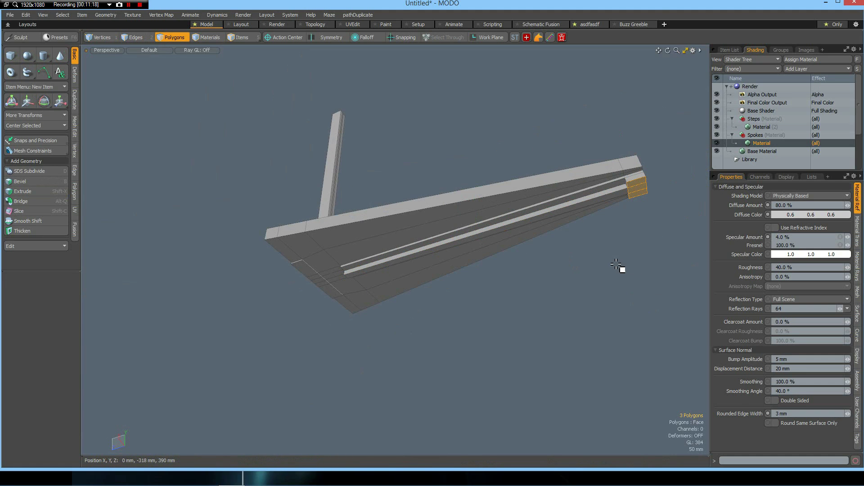
key("w")
left_click_drag(622, 157, 646, 212, "ctrl")
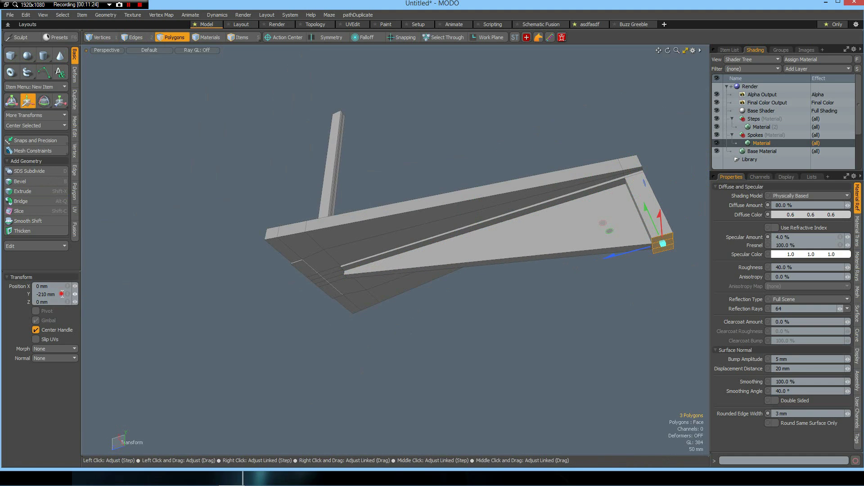
type("-18")
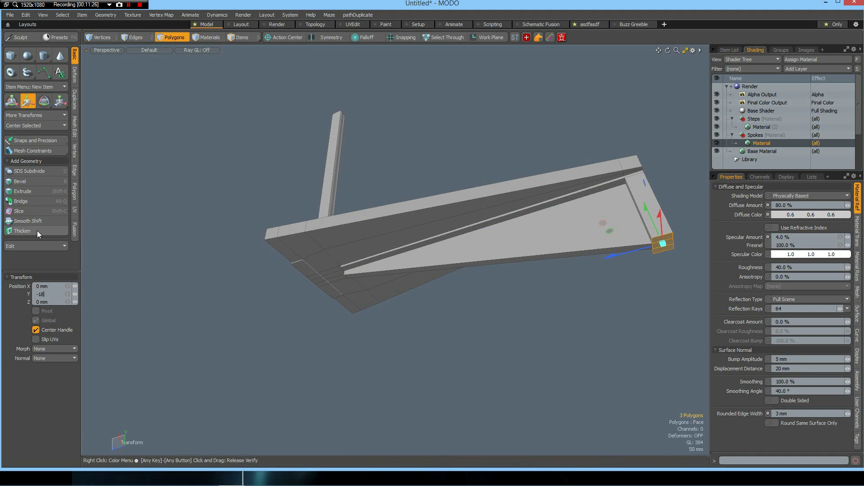
type("0")
key("Return")
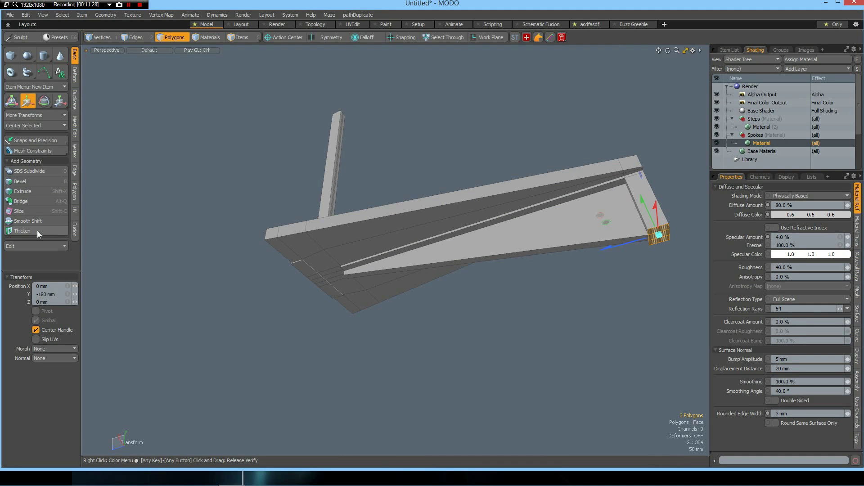
key("space")
left_click_drag(636, 239, 611, 288, "alt")
scroll(630, 293, "up", 3)
scroll(623, 299, "down", 2)
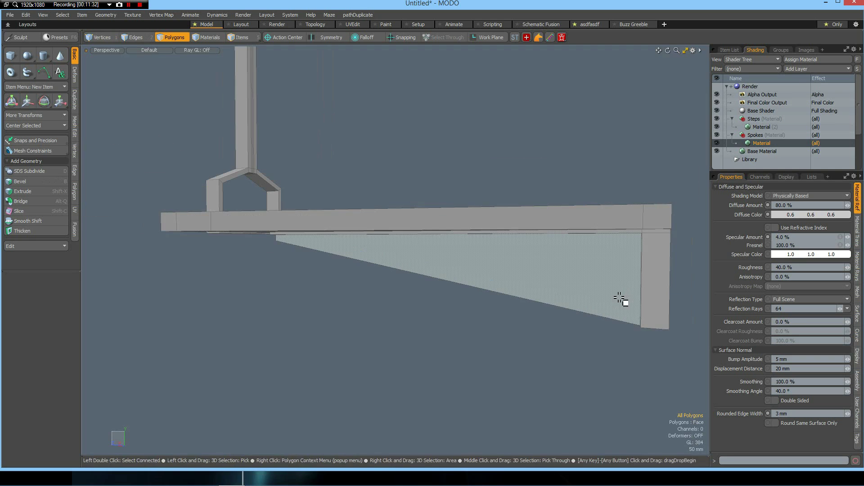
key("alt+l")
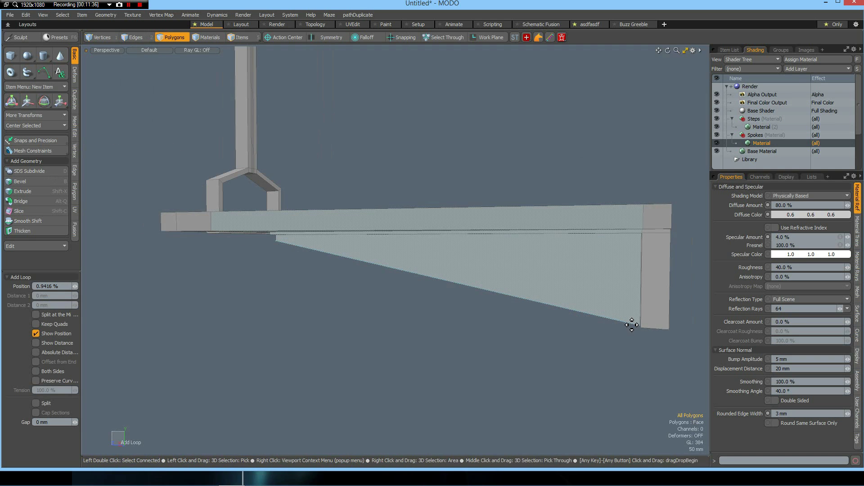
left_click(630, 324)
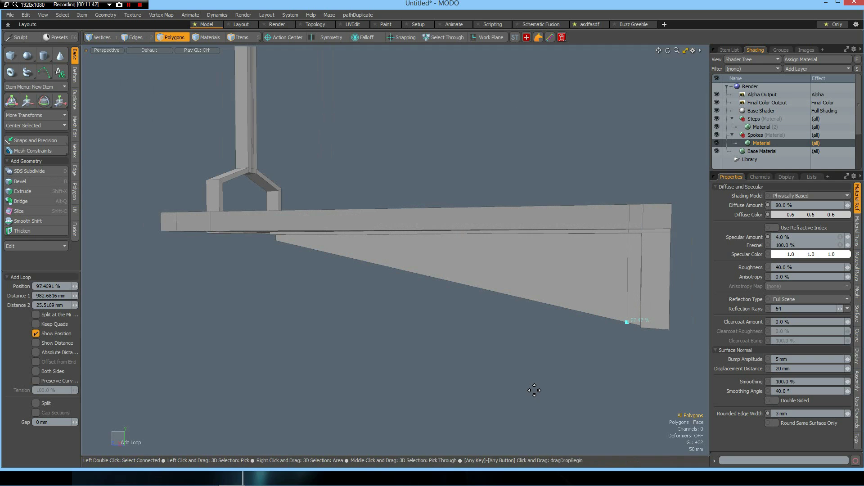
key("ctrl+z")
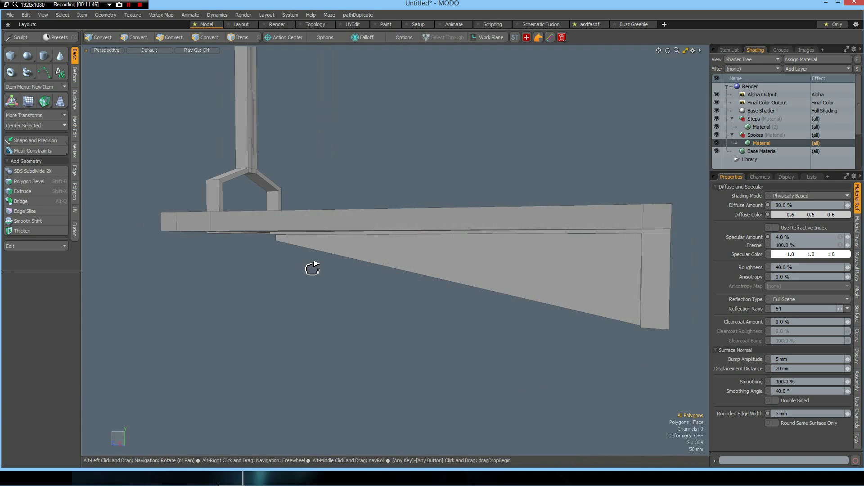
- Add an edge loop across the tapered support at about 27% from its shallow end
key("alt+l")
left_click(349, 258)
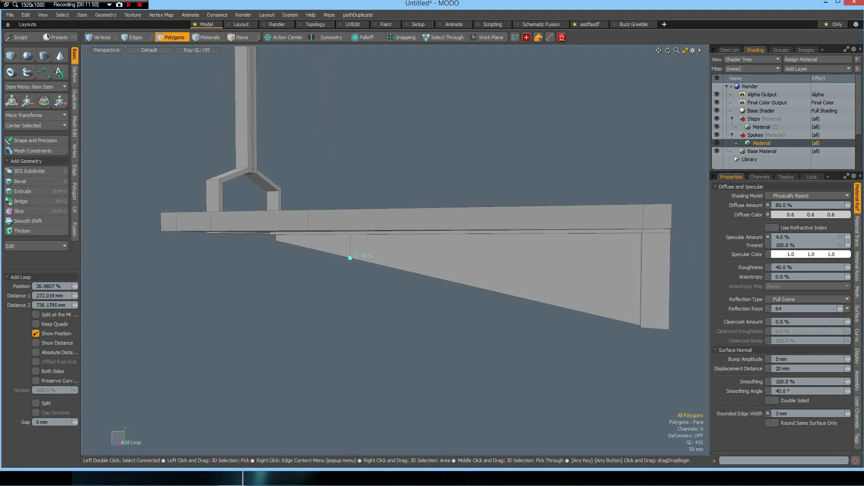
key("space")
- Select the large polygon on each side of the tapered support and bevel both with a 27 mm inset and no shift
left_click(458, 256)
left_click_drag(559, 258, 372, 247, "alt")
left_click(280, 250, "shift")
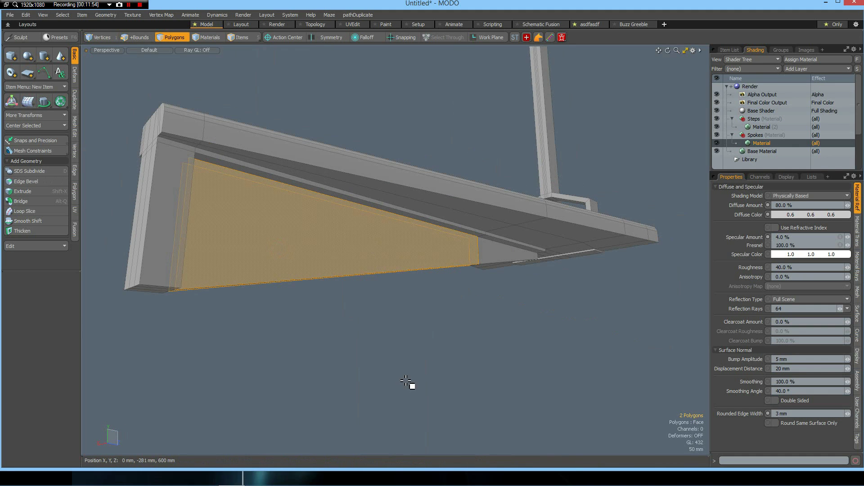
key("b")
left_click(338, 262)
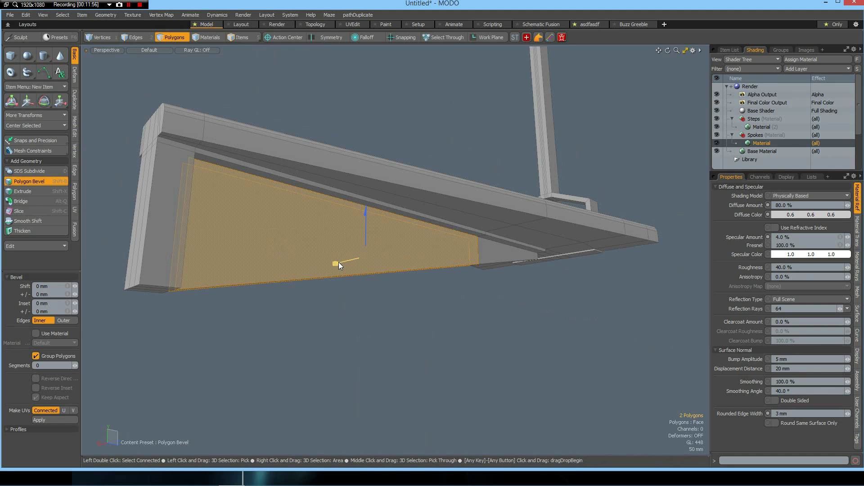
left_click_drag(338, 262, 365, 256)
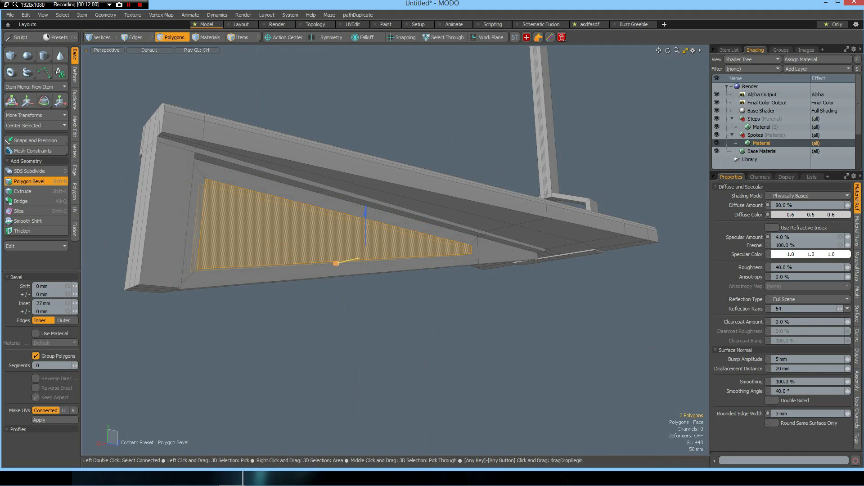
key("space")
left_click(468, 322)
- Select the inset polygons on both sides of the support and bridge them to cut a through opening
left_click(299, 241)
left_click_drag(293, 324, 502, 253, "alt")
left_click(497, 252, "shift")
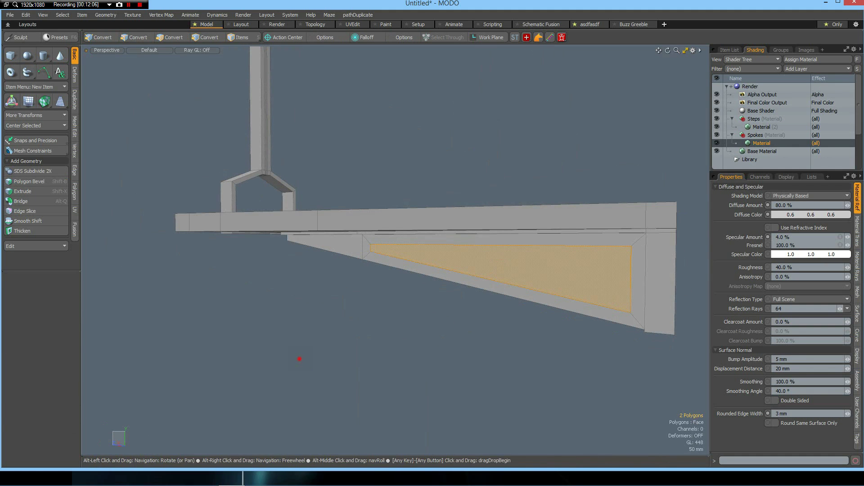
key("Delete")
scroll(639, 270, "up", 3)
left_click_drag(549, 276, 513, 252, "alt")
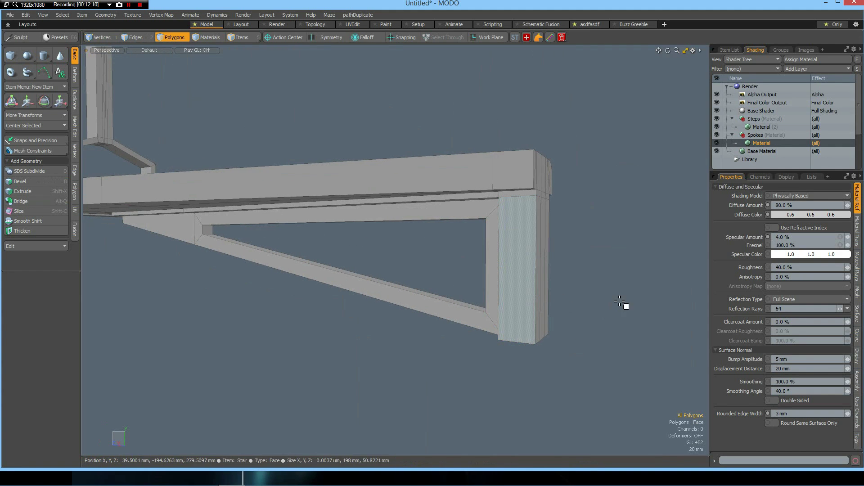
- Bevel the opening's two corner edges at the support's deep end by 33.6 mm with round level 4
mouse_move(636, 305)
left_mouse_down("alt")
mouse_move(656, 312)
mouse_move(642, 303)
left_mouse_up("alt")
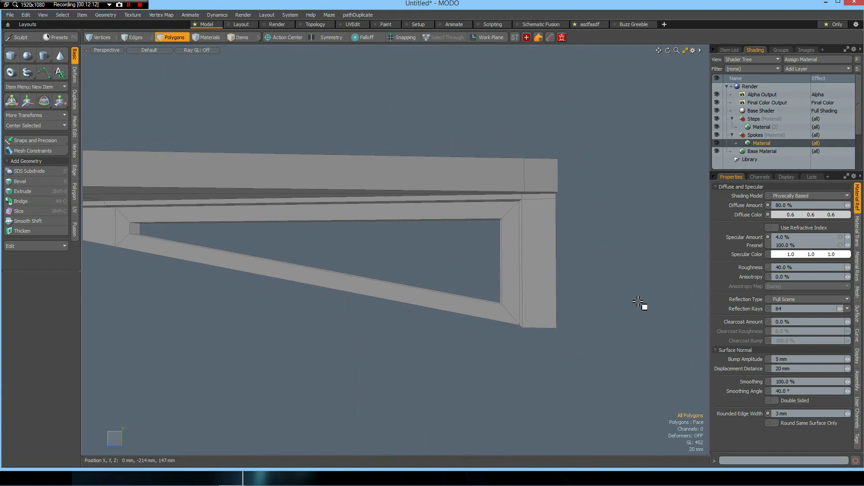
key("KP_3")
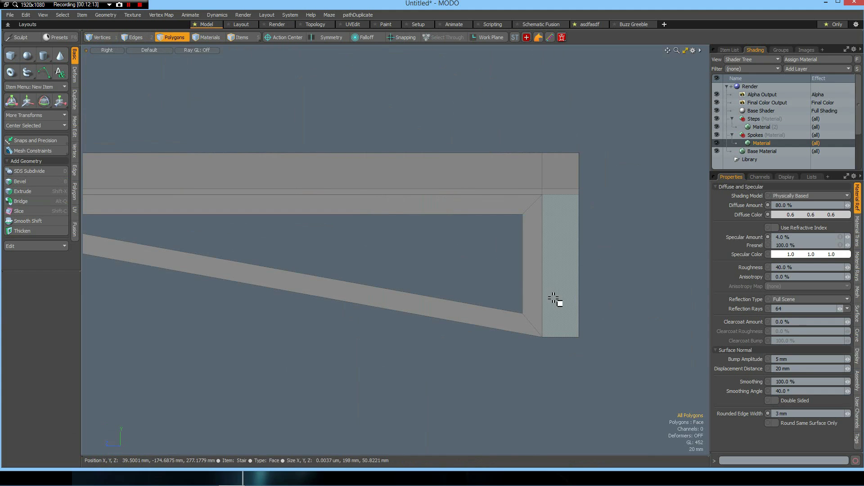
key("2")
double_click(513, 208)
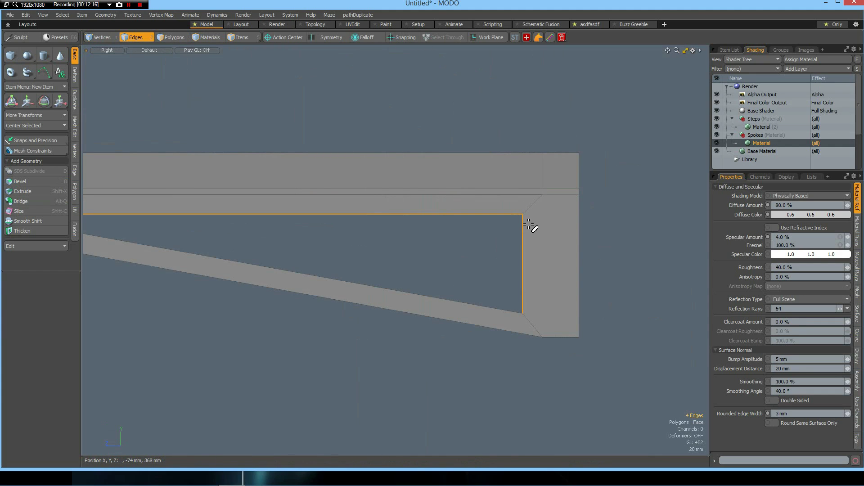
right_click_drag(531, 238, 533, 248)
mouse_move(512, 292)
right_mouse_down("shift")
mouse_move(532, 324)
mouse_move(498, 315)
right_mouse_up("shift")
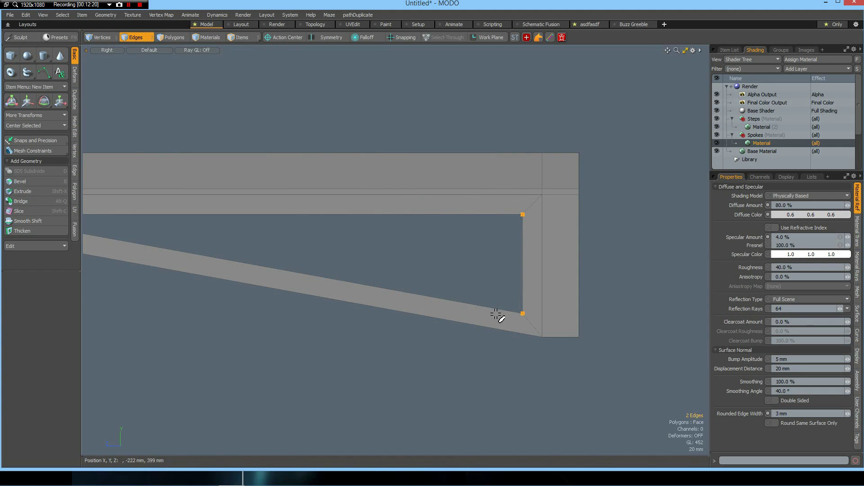
key("b")
scroll(516, 252, "up", 2)
scroll(517, 252, "up", 1)
left_click_drag(508, 243, 531, 281)
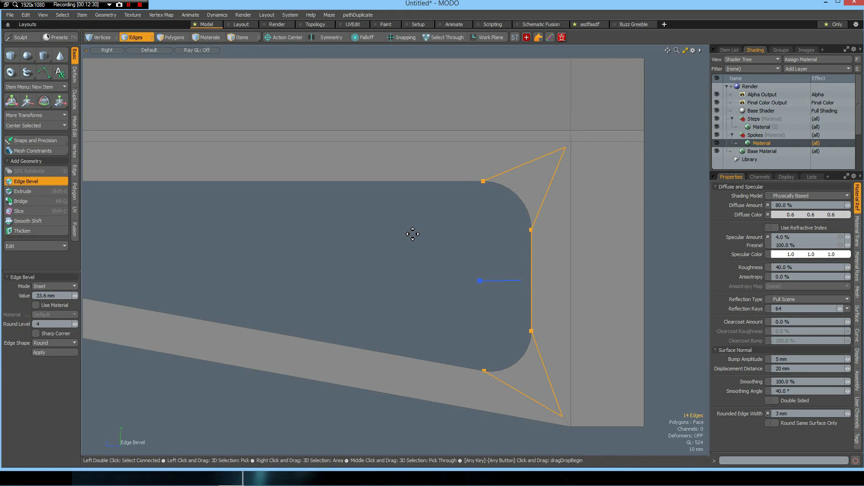
scroll(486, 202, "down", 4)
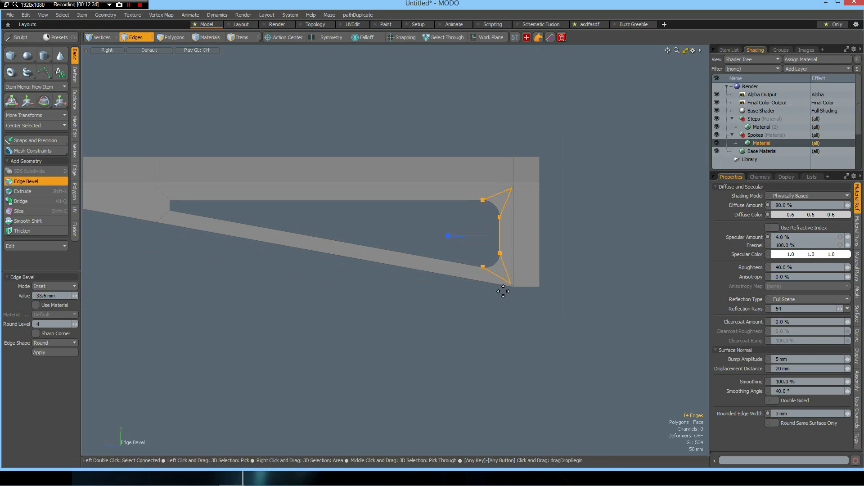
key("q")
left_click(602, 270)
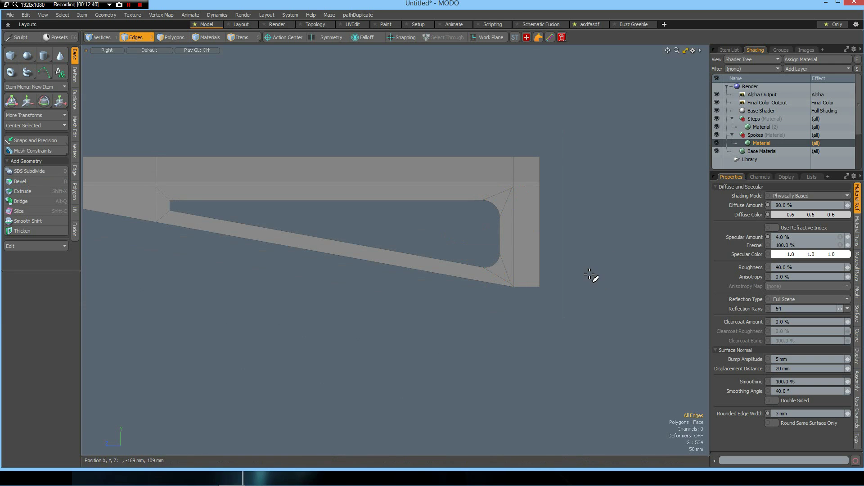
scroll(593, 285, "down", 1)
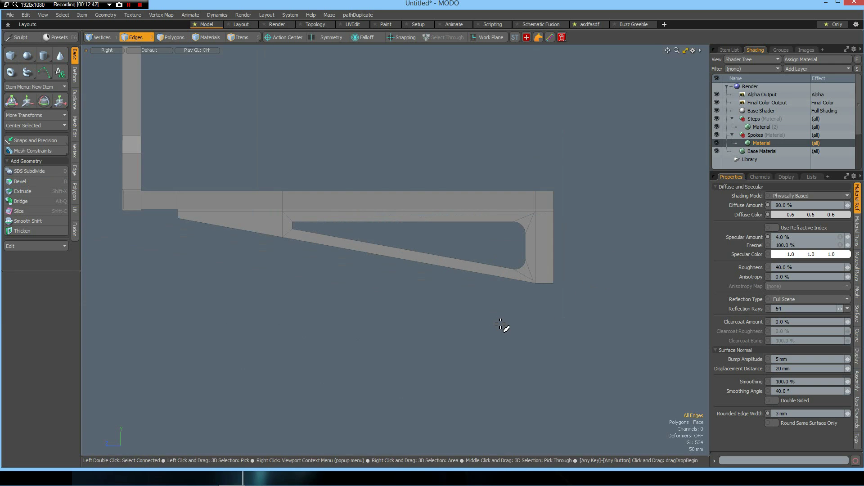
- Select all polygons of the underside support and assign them the Spokes material
key("KP_2")
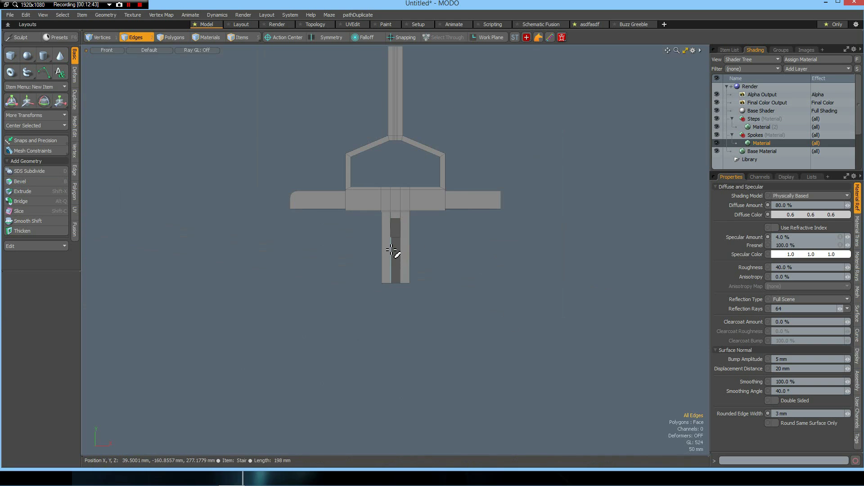
scroll(391, 249, "up", 2)
key("3")
middle_click_drag(321, 341, 524, 176)
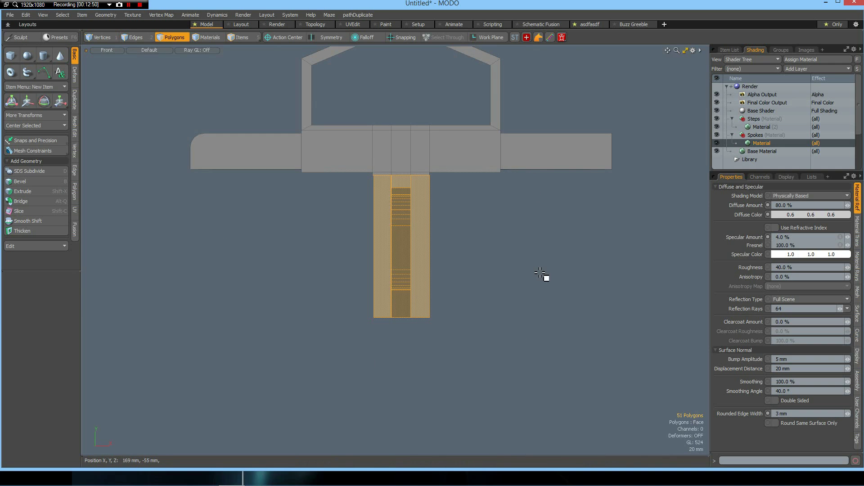
key("ctrl+space")
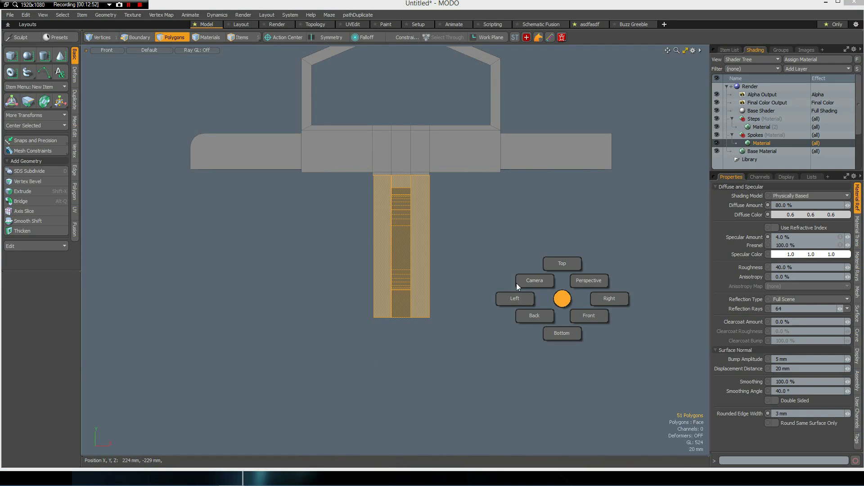
left_click(535, 280)
left_click_drag(516, 282, 551, 247, "alt")
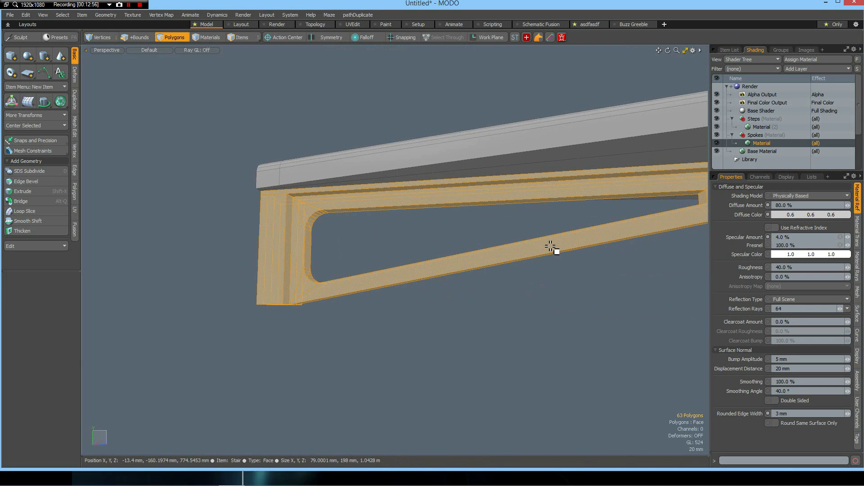
left_click_drag(494, 299, 613, 312, "alt")
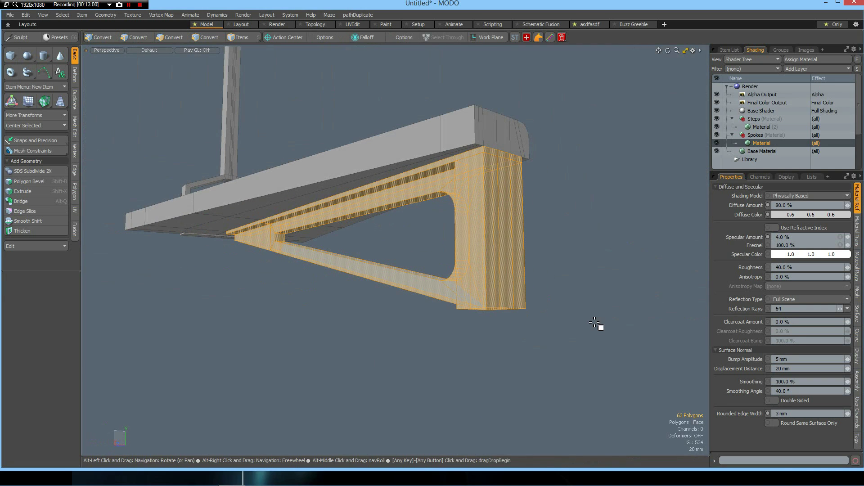
key("m")
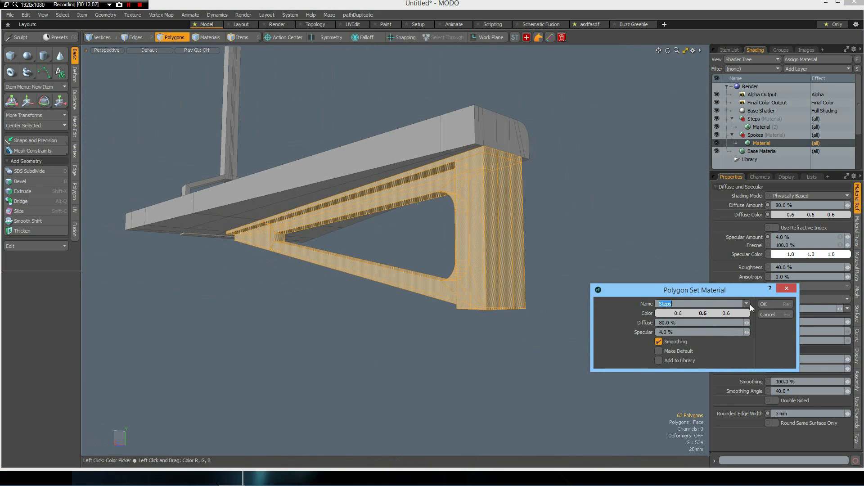
left_click(747, 305)
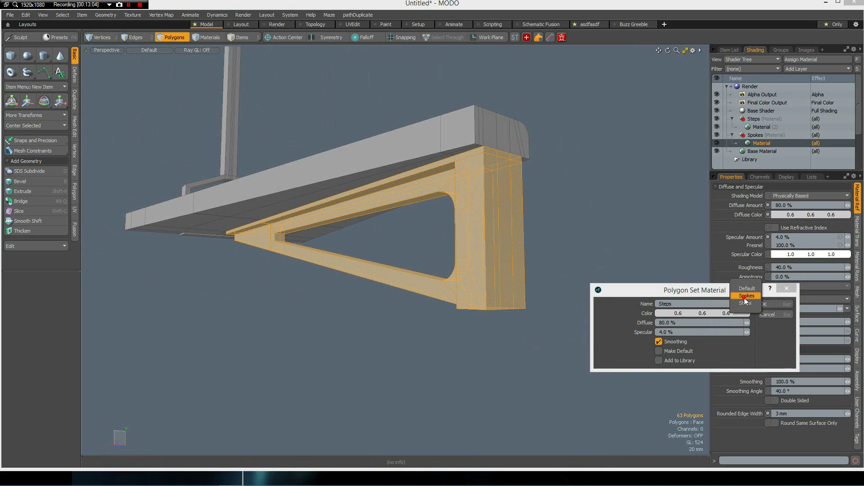
left_click(765, 304)
left_click_drag(488, 131, 458, 310, "alt")
left_click(458, 310)
- Render a preview of the step and inspect the support's opening and rounded edges from below
left_click_drag(516, 289, 269, 158, "alt")
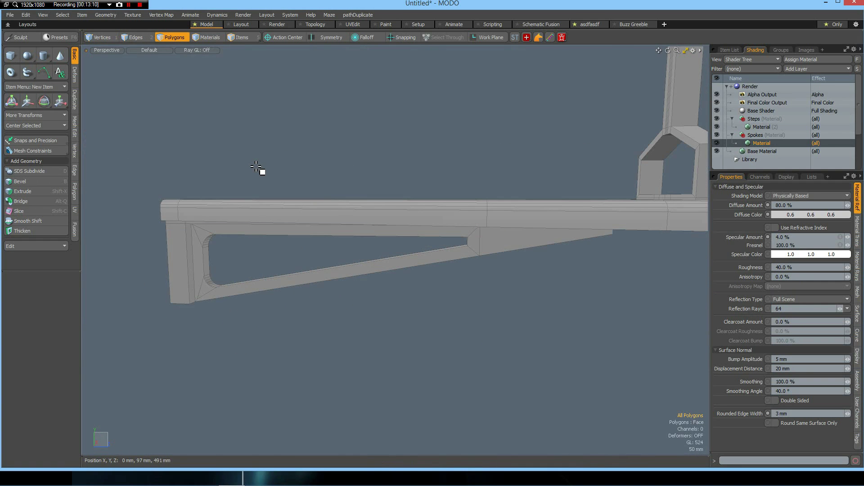
key("F9")
left_click_drag(182, 194, 116, 186, "alt")
mouse_move(196, 204)
left_mouse_down("alt")
mouse_move(174, 212)
mouse_move(191, 191)
left_mouse_up("alt")
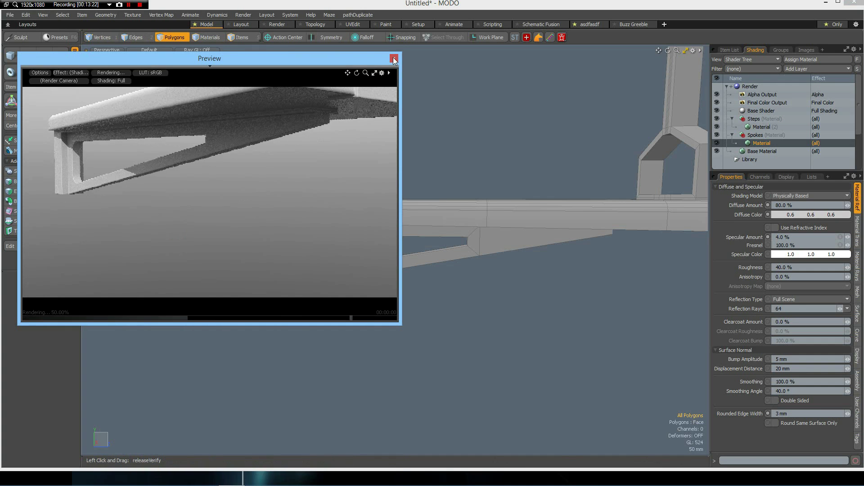
left_click(393, 59)
left_click(420, 184)
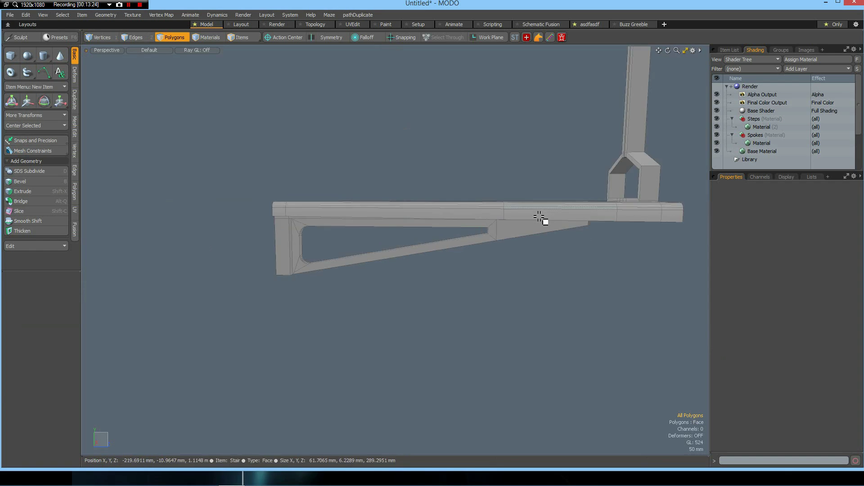
- Create a radial array of the whole step around the Y axis, centred on the origin, with a count of 16
scroll(540, 217, "down", 4)
left_click_drag(532, 200, 390, 311, "alt")
scroll(381, 309, "up", 3)
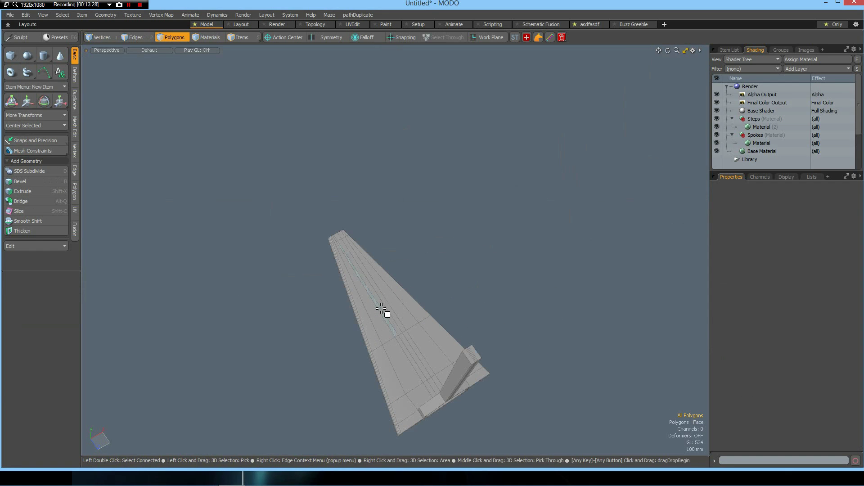
key("ctrl+1")
left_click_drag(399, 322, 455, 312, "alt")
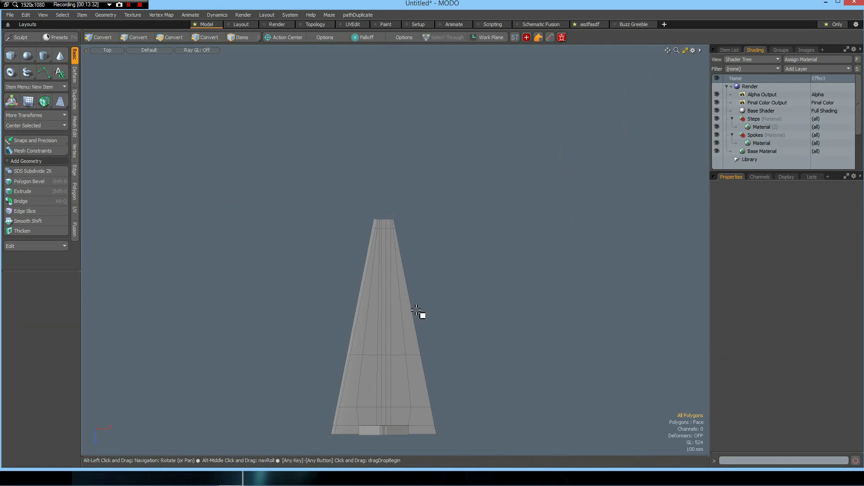
left_click(390, 302)
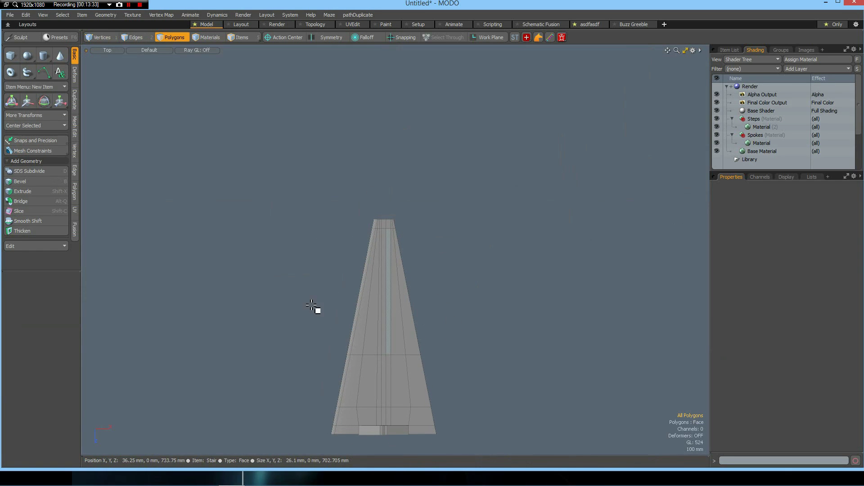
left_click(74, 104)
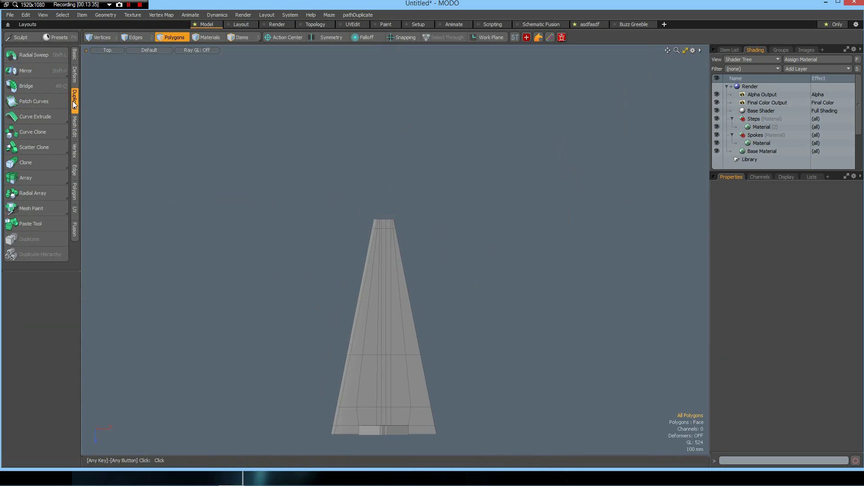
left_click(30, 195)
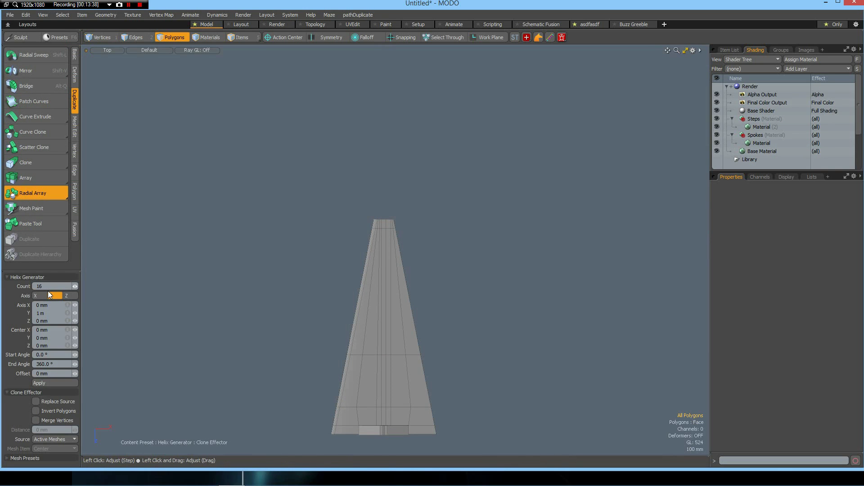
left_click(288, 36)
left_click(277, 88)
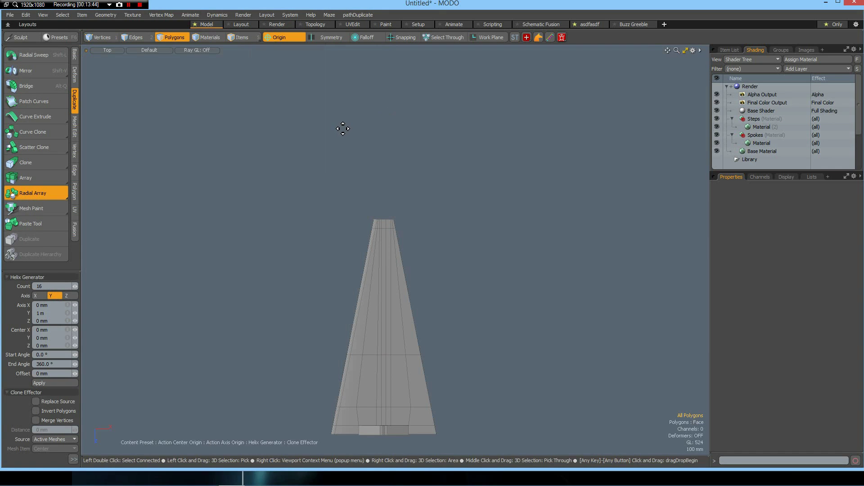
left_click(344, 132)
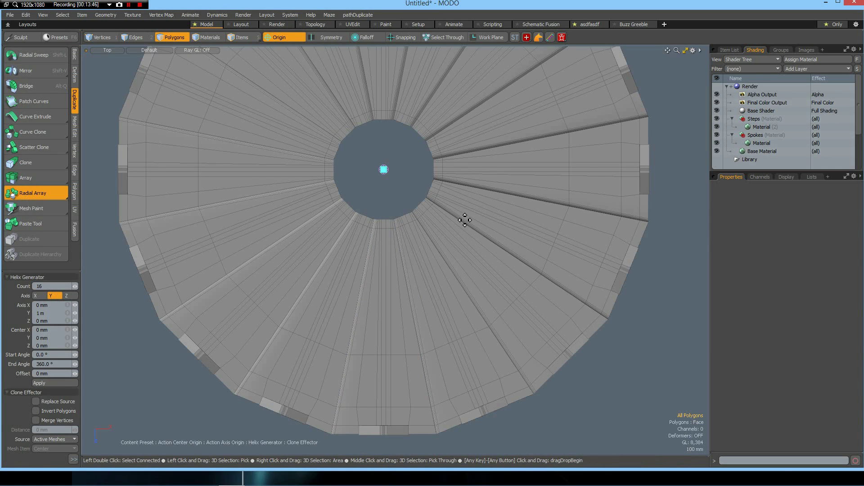
- Set the radial array's offset to -100 um, keeping the start angle at 0° and the end angle at 360°
left_click_drag(437, 251, 458, 254, "alt")
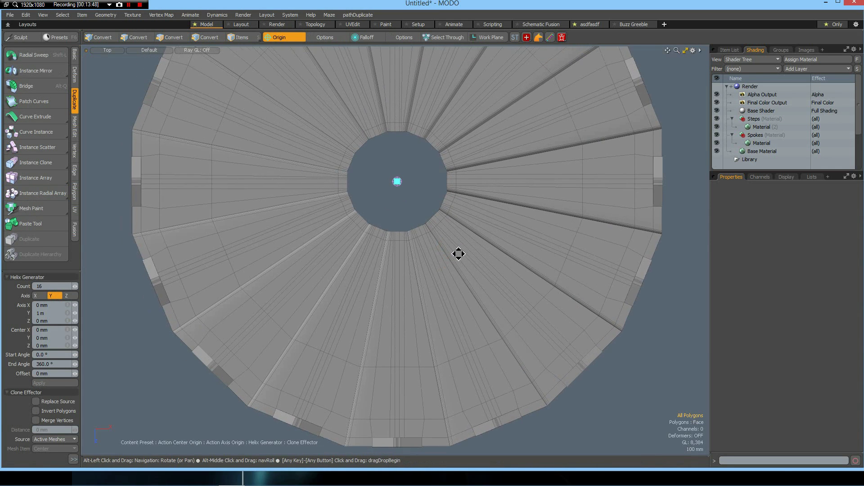
scroll(458, 256, "down", 2)
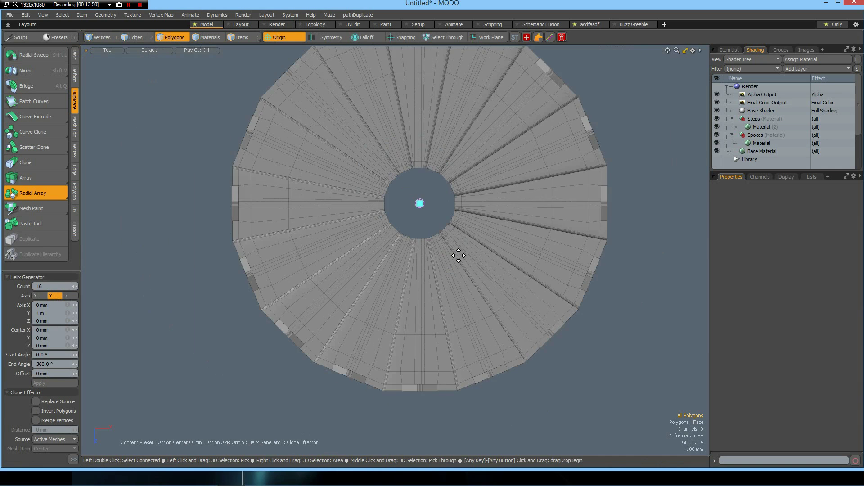
left_click_drag(423, 255, 412, 258, "alt")
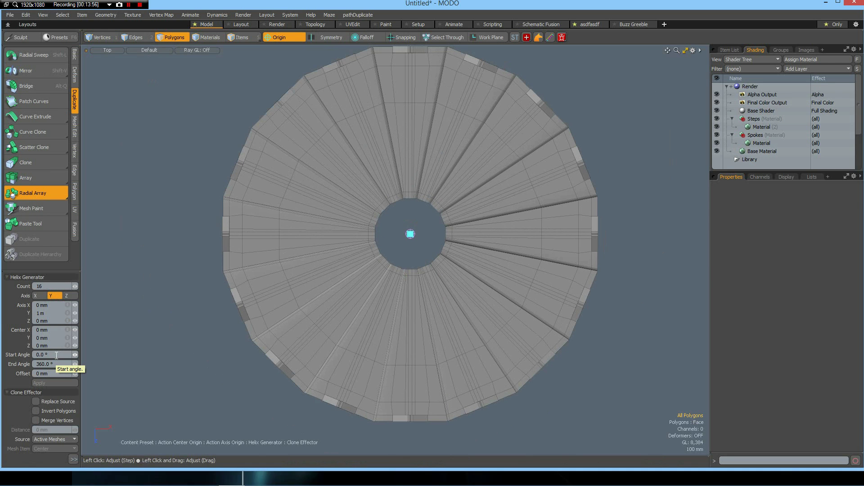
left_click_drag(56, 355, 53, 374)
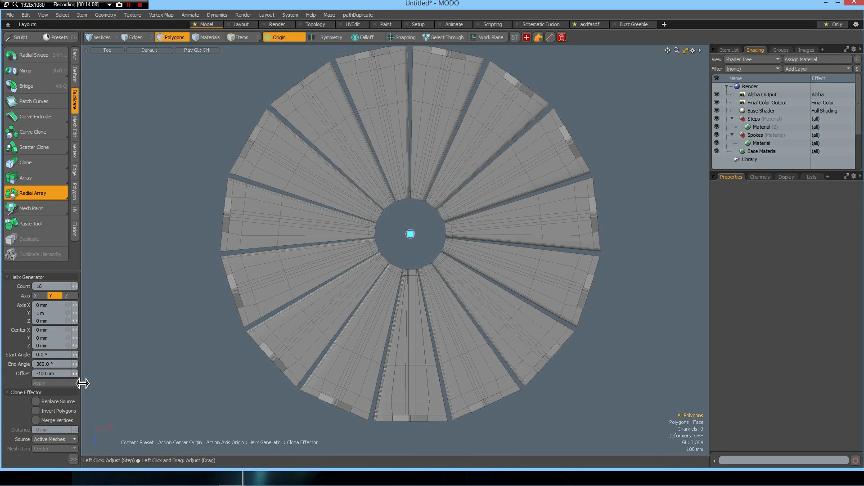
key("ctrl+space")
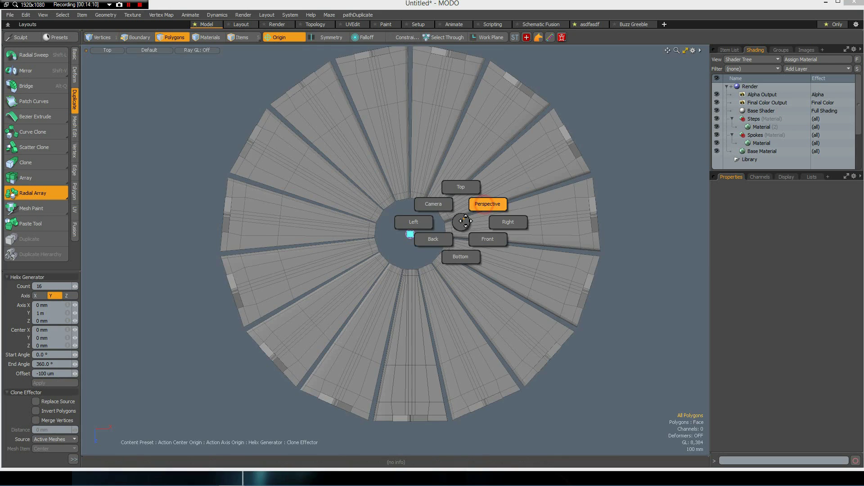
- Set the radial array's offset to 100 mm and its count to 17
left_click(488, 204)
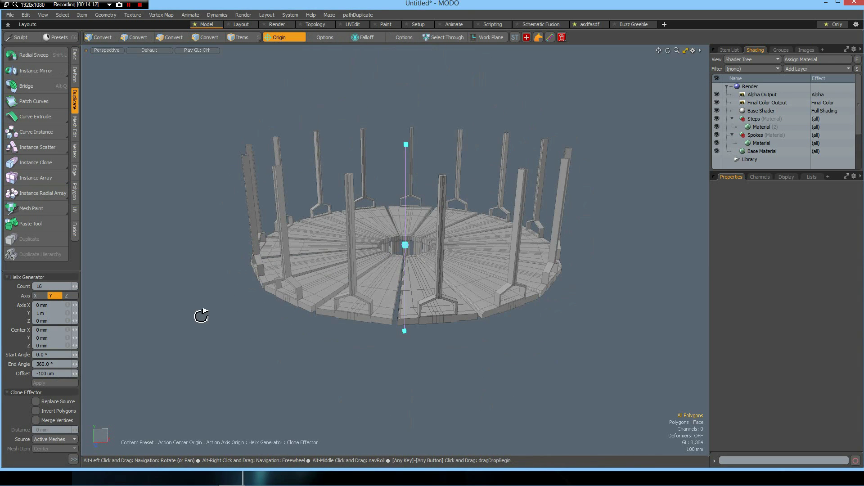
left_click(68, 373)
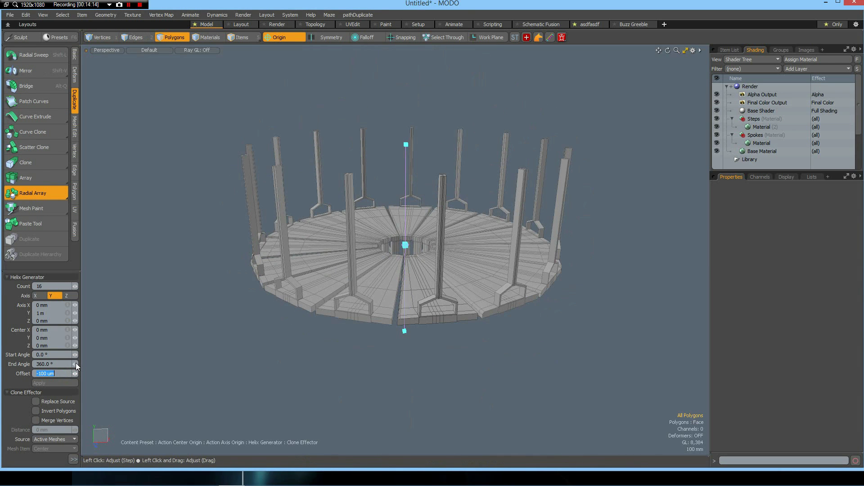
key("Return")
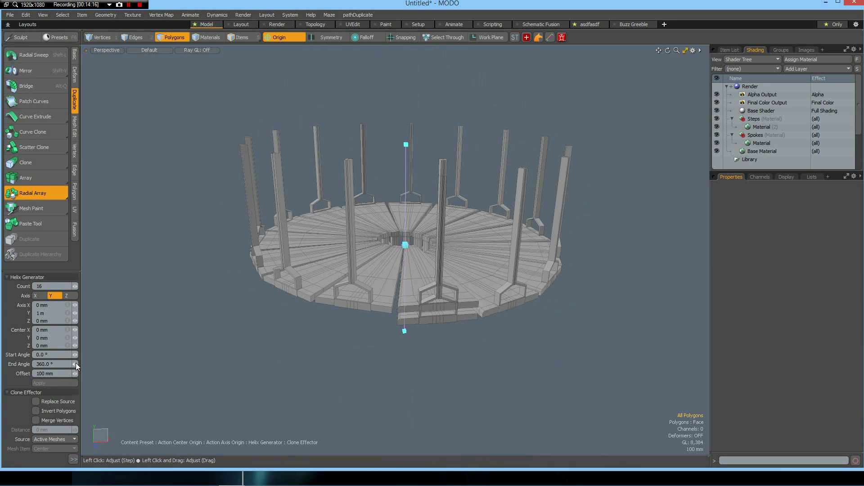
left_click_drag(419, 340, 393, 311, "alt")
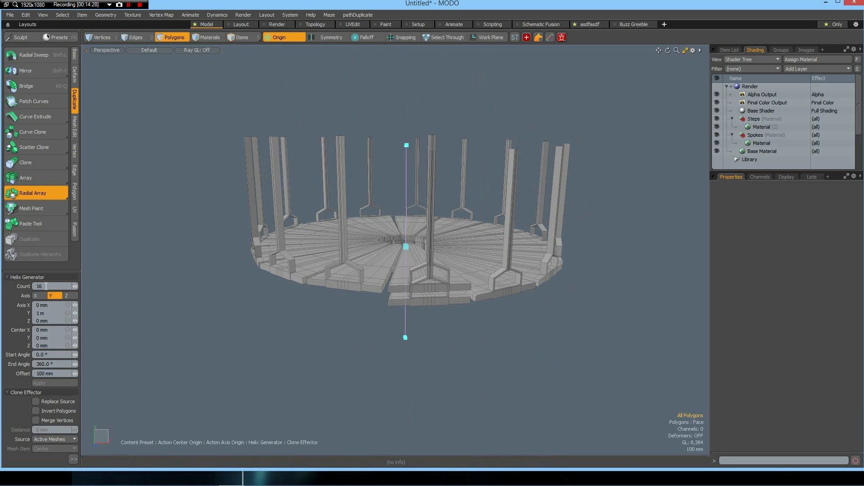
scroll(46, 286, "up", 1)
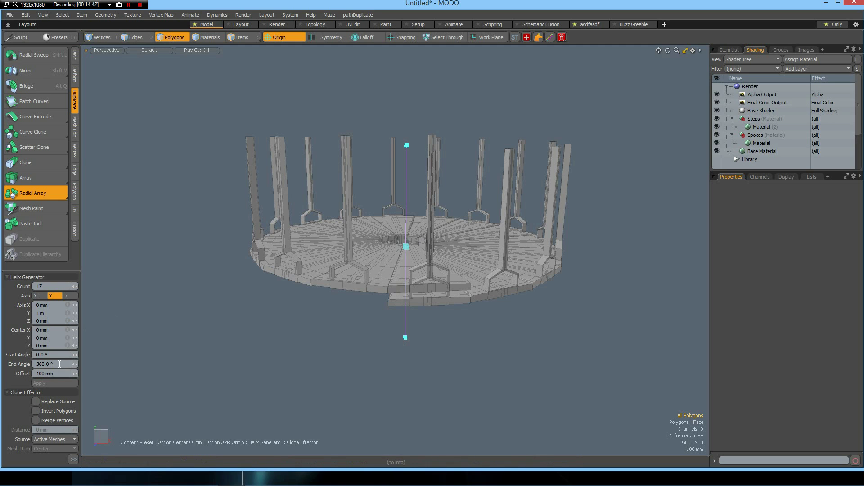
- Set the radial array's count to 12, its end angle to 270° and its offset to 2.5 m
left_click(54, 287)
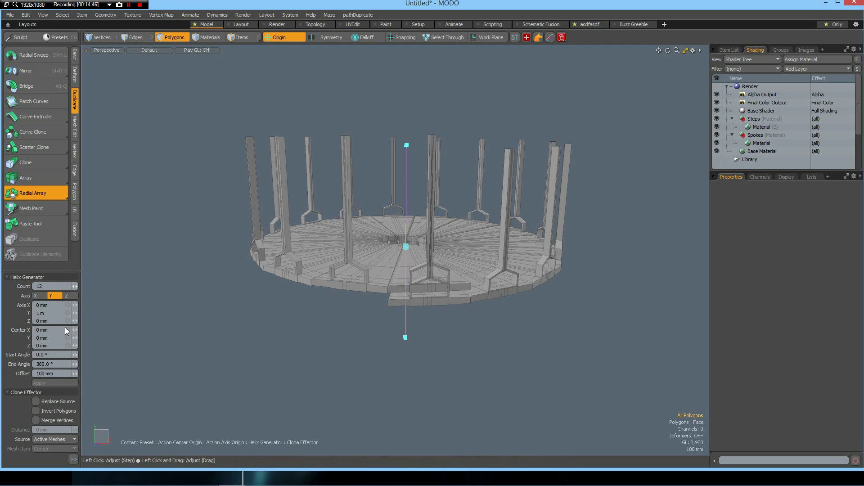
left_click(57, 366)
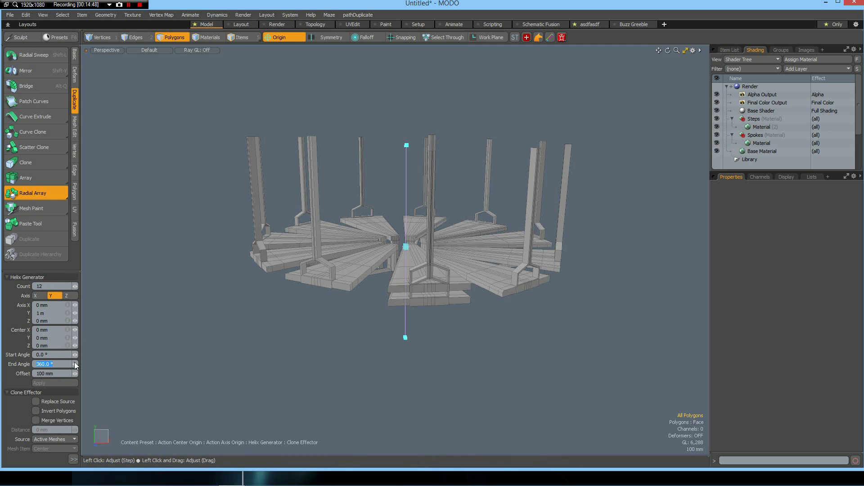
type("270")
left_click(62, 372)
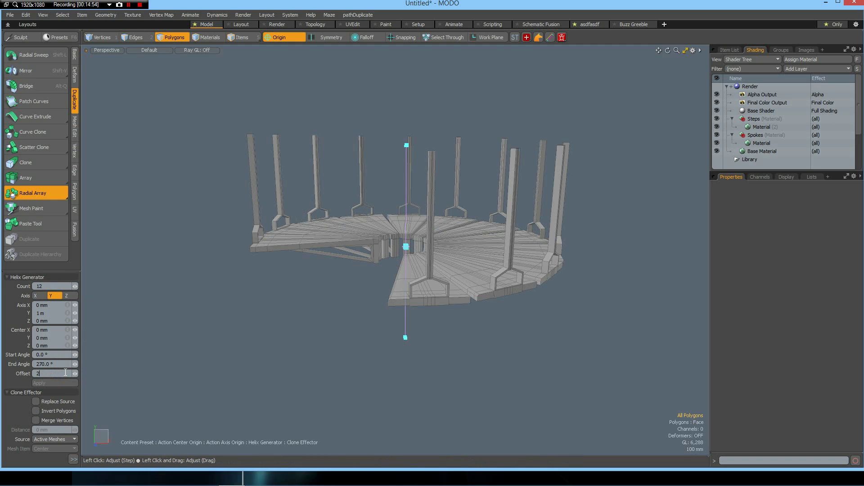
key("Return")
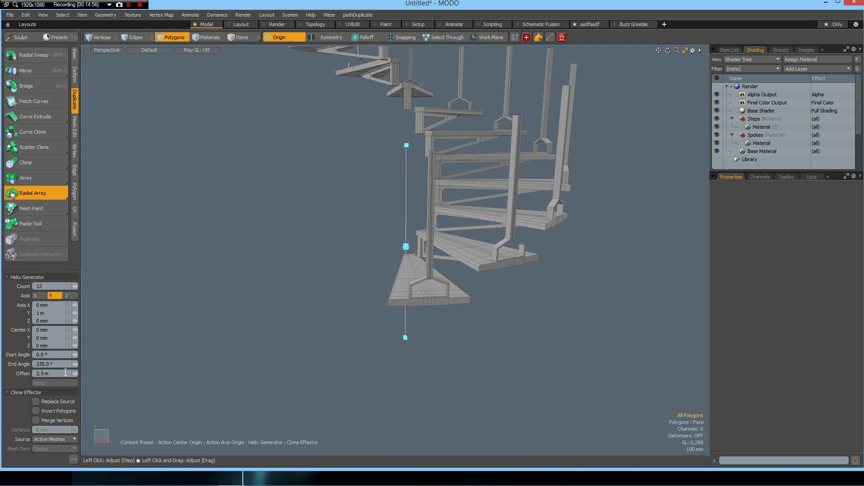
- Set the radial array's count to 13, finish the array and delete the last wedge-shaped step at its far end
key("ctrl+1")
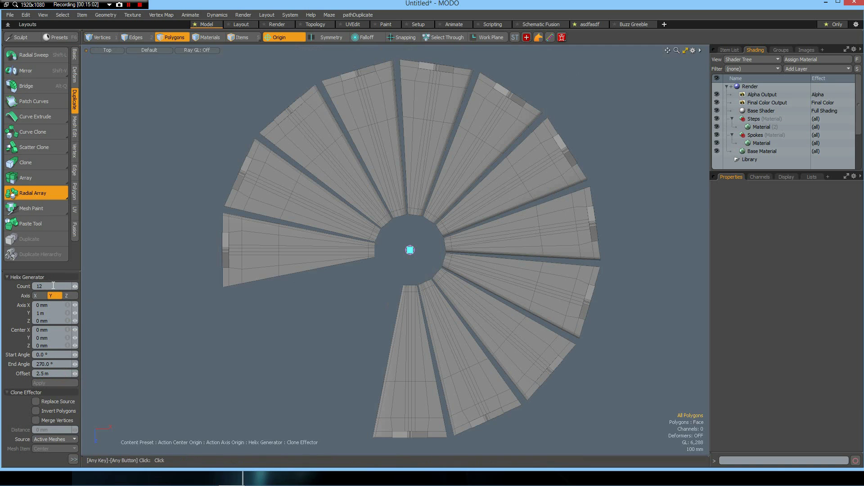
key("Return")
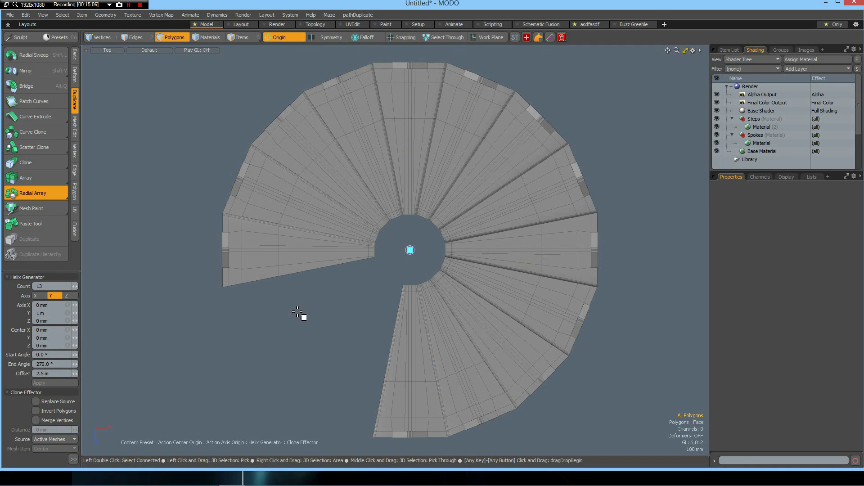
key("space")
left_click(308, 253)
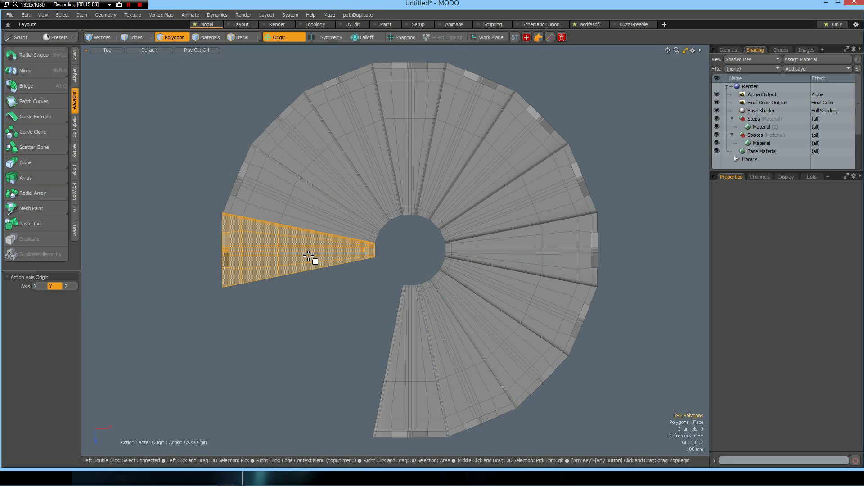
key("Delete")
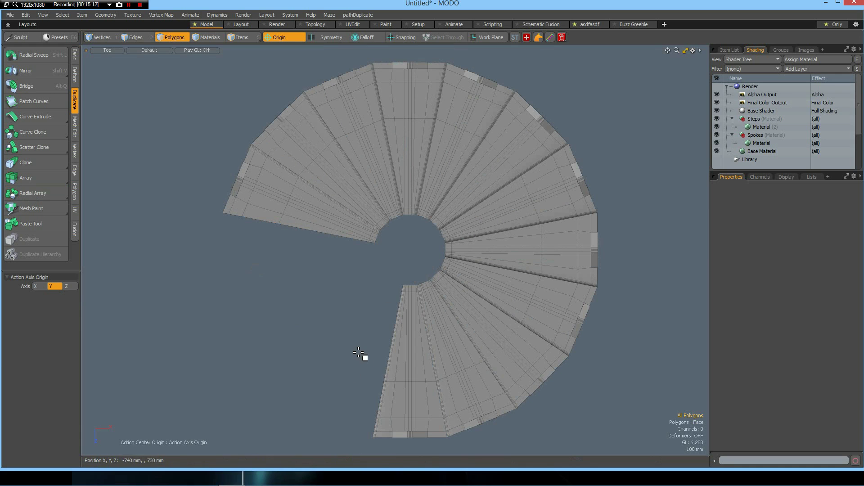
- Draw a flat 12-sided cylinder disc along X, about 75 mm in radius, centred on top of the lowest railing post in the left view
key("ctrl+space")
left_click(401, 293)
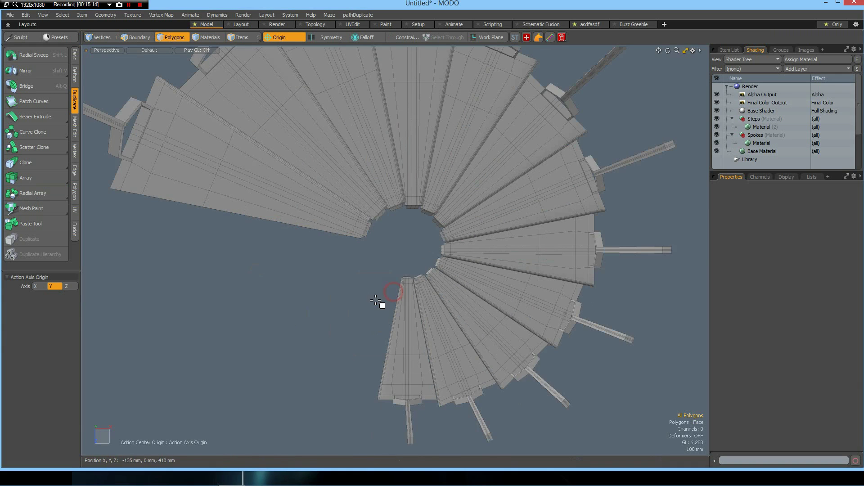
left_click_drag(357, 322, 486, 328, "alt")
scroll(484, 324, "up", 3)
key("ctrl+KP_3")
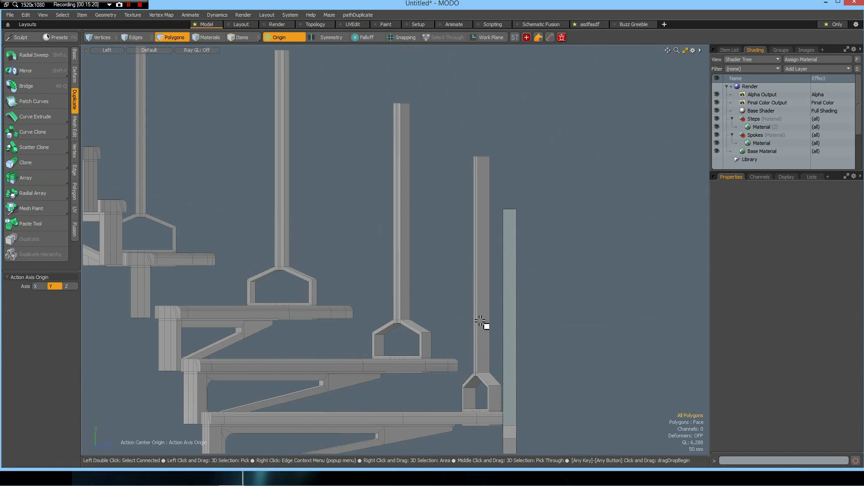
left_click_drag(492, 199, 420, 257, "alt")
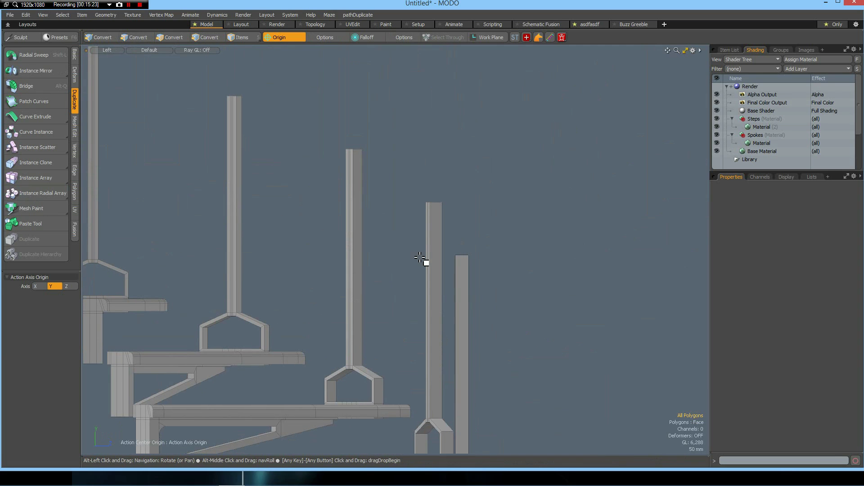
left_click(75, 55)
left_click(45, 56)
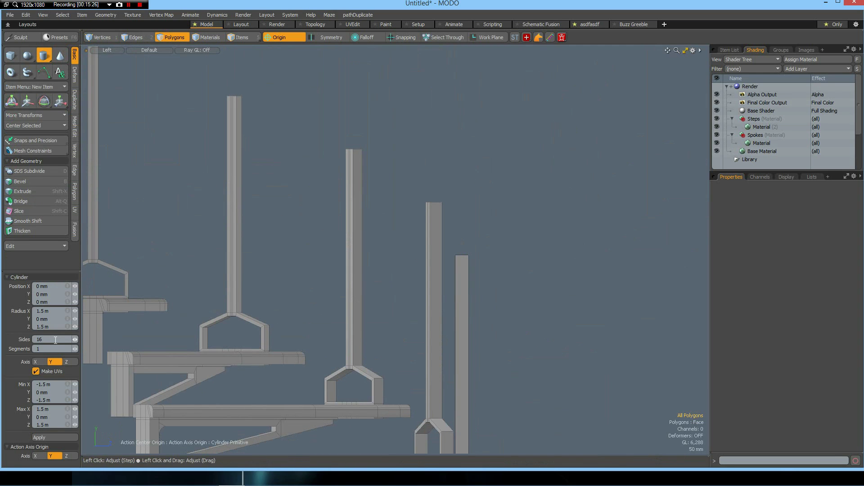
type("12")
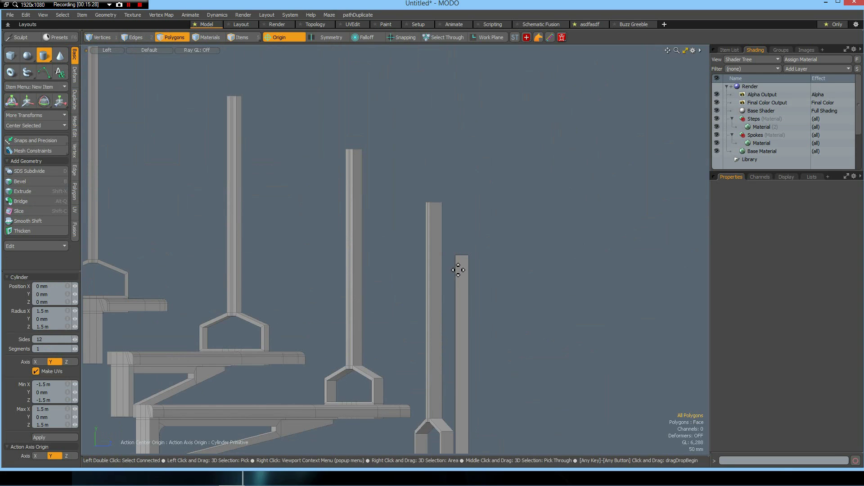
scroll(458, 270, "up", 3)
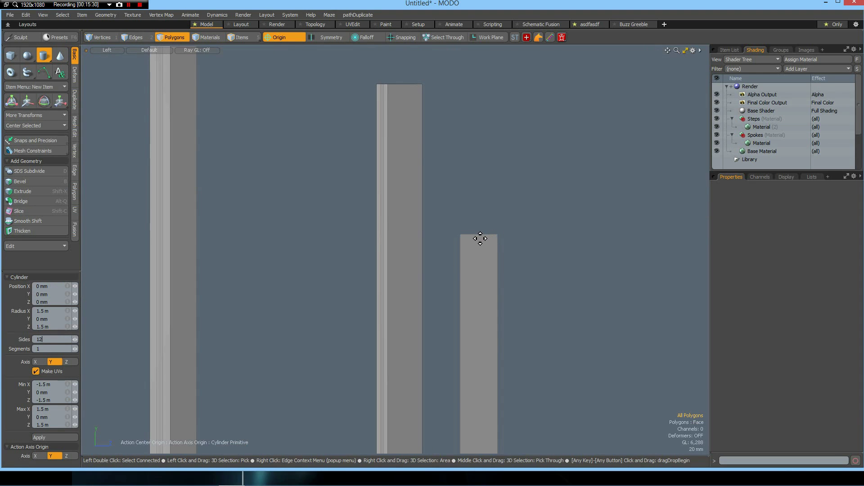
left_click_drag(478, 234, 533, 234, "ctrl")
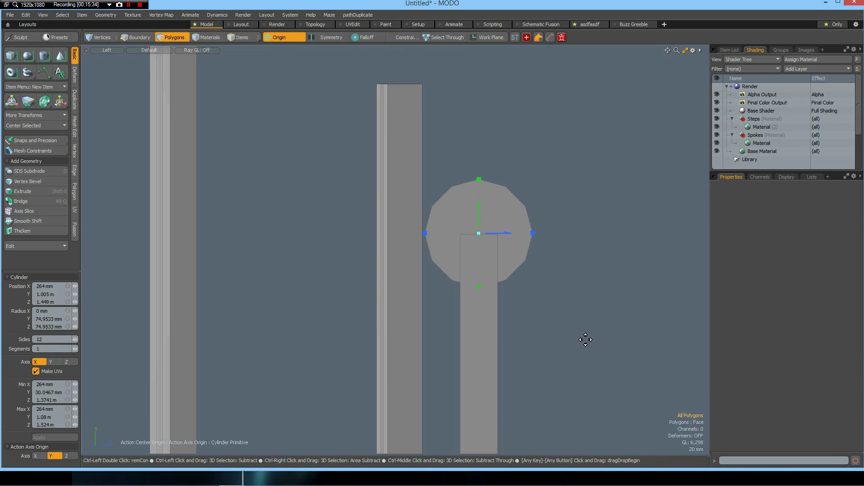
- Flatten the disc to an oval by reducing its vertical radius to about 46 mm
left_click_drag(478, 287, 479, 267)
scroll(561, 302, "down", 4)
scroll(562, 316, "up", 3)
scroll(562, 316, "down", 3)
scroll(562, 317, "up", 3)
key("ctrl+space")
left_click(615, 249)
left_click_drag(540, 290, 473, 293, "alt")
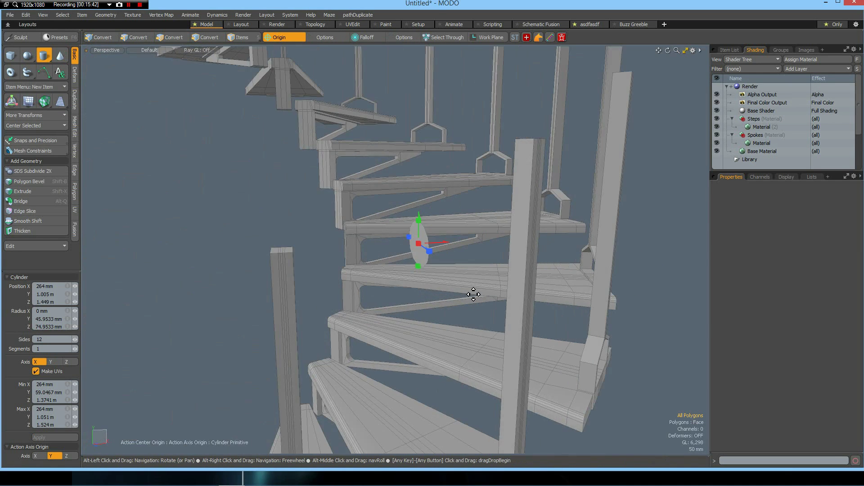
- Move the disc along X to 0 mm so it lines up with the lowest railing post, and finish the cylinder
key("KP_3")
key("KP_1")
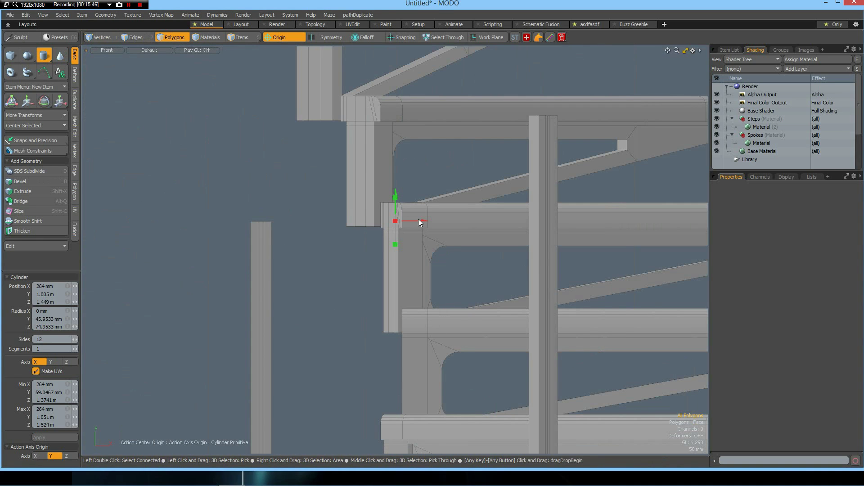
left_click_drag(420, 220, 288, 220)
scroll(250, 232, "up", 8)
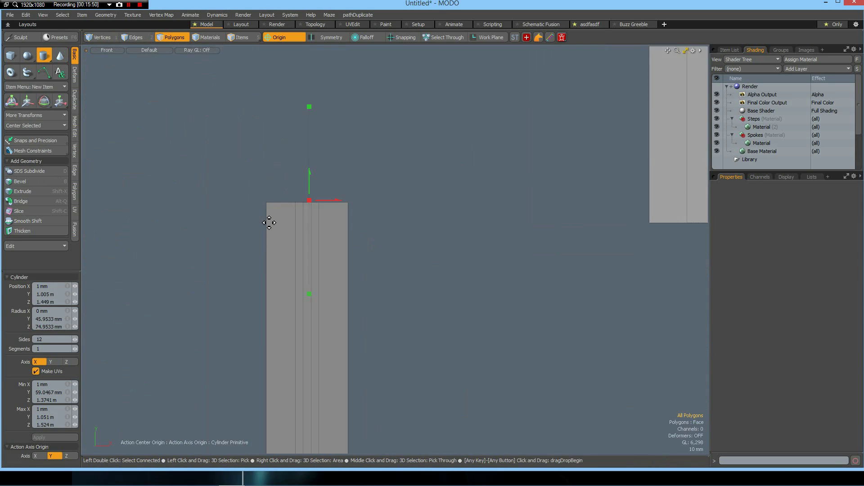
left_click_drag(363, 188, 360, 188)
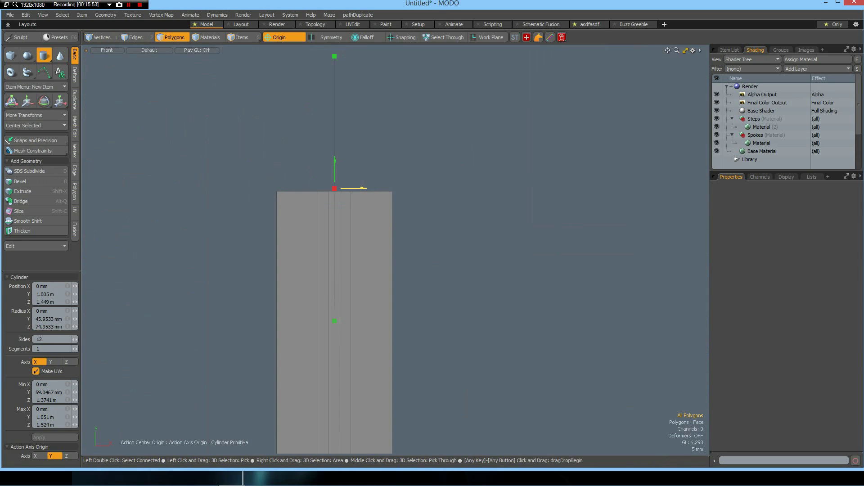
scroll(467, 203, "down", 4)
key("ctrl+space")
left_click(518, 181)
left_click_drag(436, 162, 441, 221, "alt")
key("space")
- Select the disc polygon and radially sweep it around Y with a count of 12, an end angle of 270° and an offset of 2.5 m
left_click_drag(467, 247, 486, 234, "alt")
scroll(483, 229, "up", 2)
left_click(481, 228)
scroll(478, 226, "down", 3)
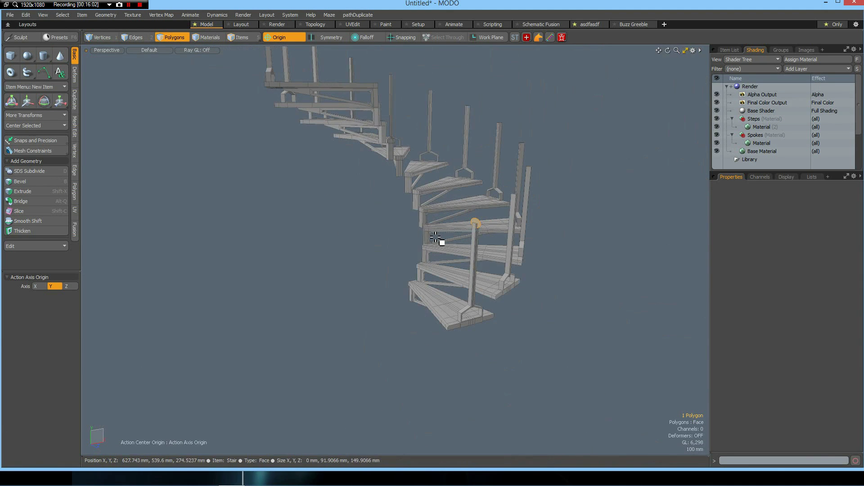
left_click(75, 99)
left_click(19, 56)
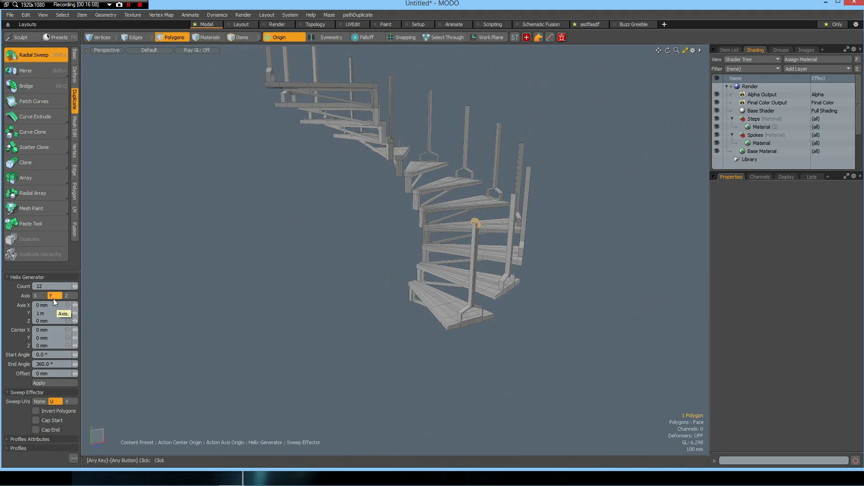
left_click(58, 364)
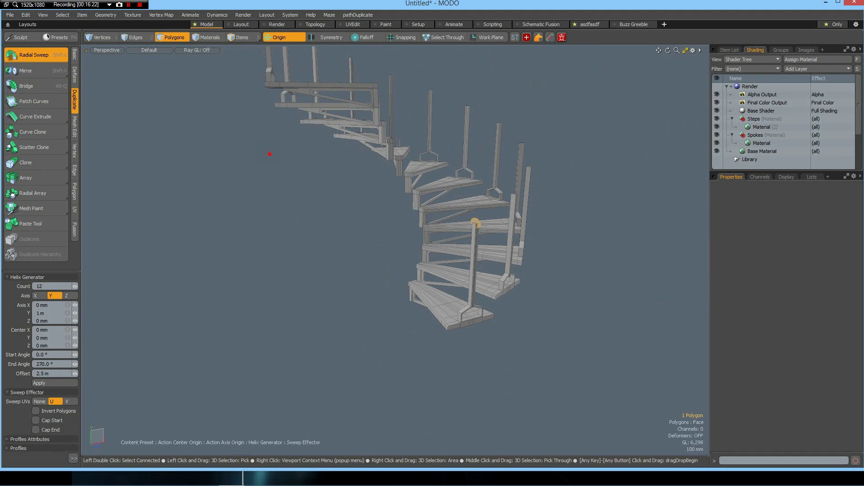
left_click(269, 154)
- Smooth the swept handrail by setting the sweep's count to 24, and finish the sweep
left_click_drag(333, 198, 306, 229, "alt")
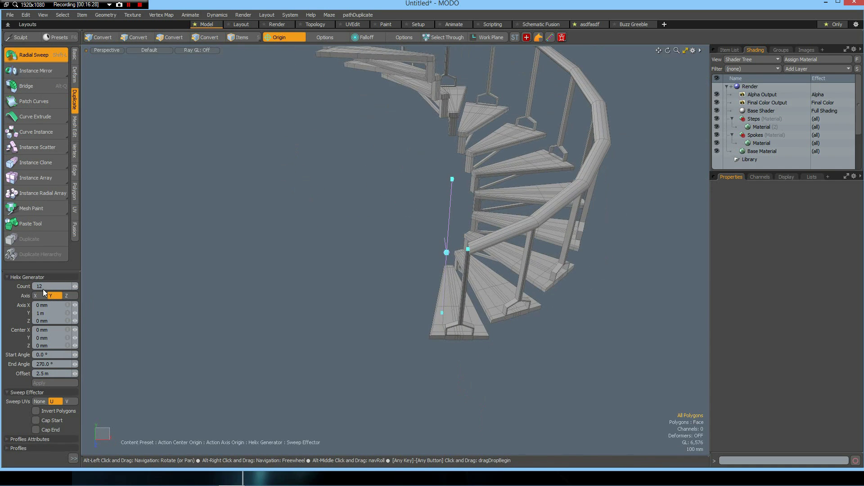
left_click(49, 286)
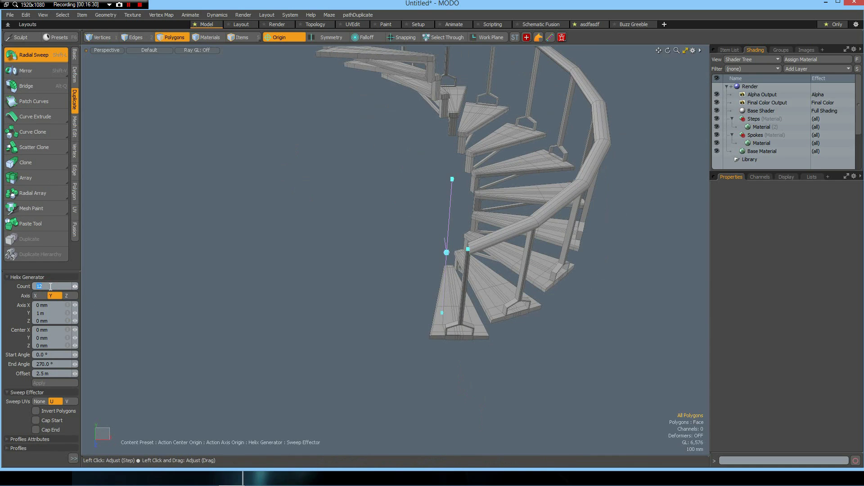
type("24")
key("Return")
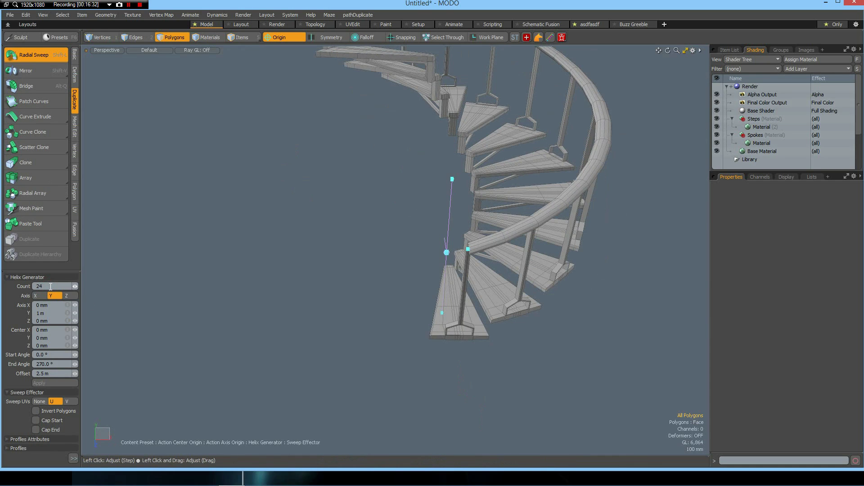
key("space")
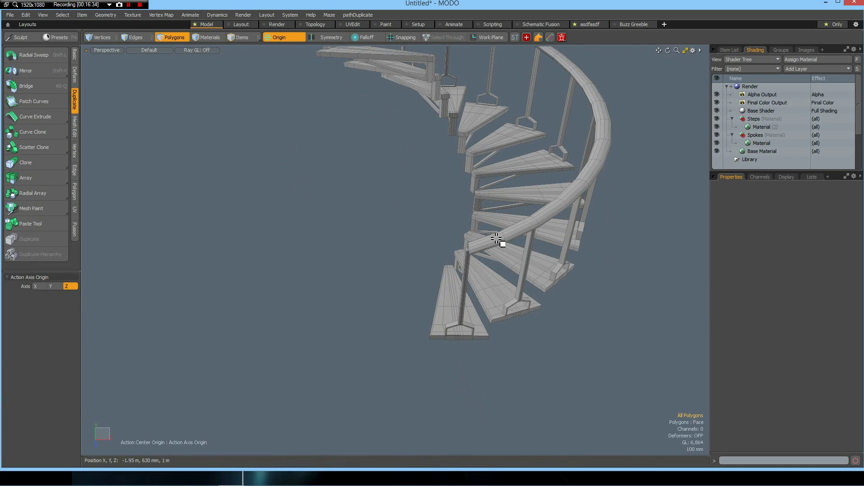
- Select the whole handrail and rotate it -7.5° around the Y axis in the top view
left_click(521, 230)
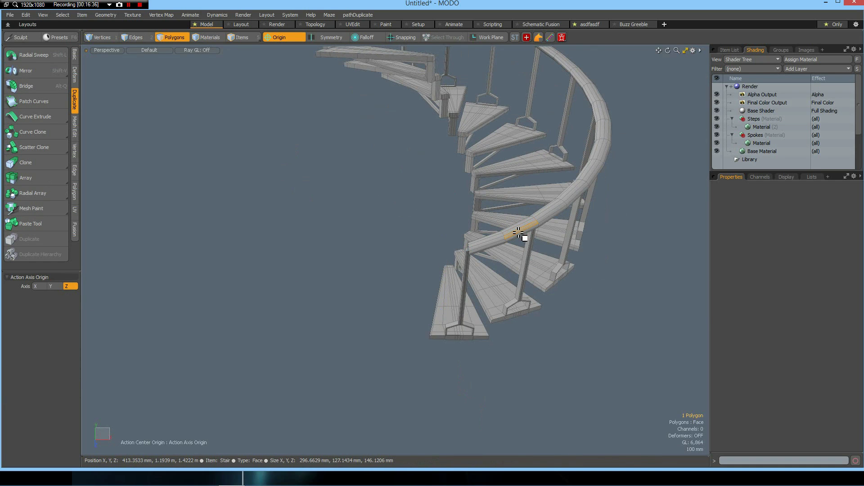
double_click(514, 234)
key("KP_7")
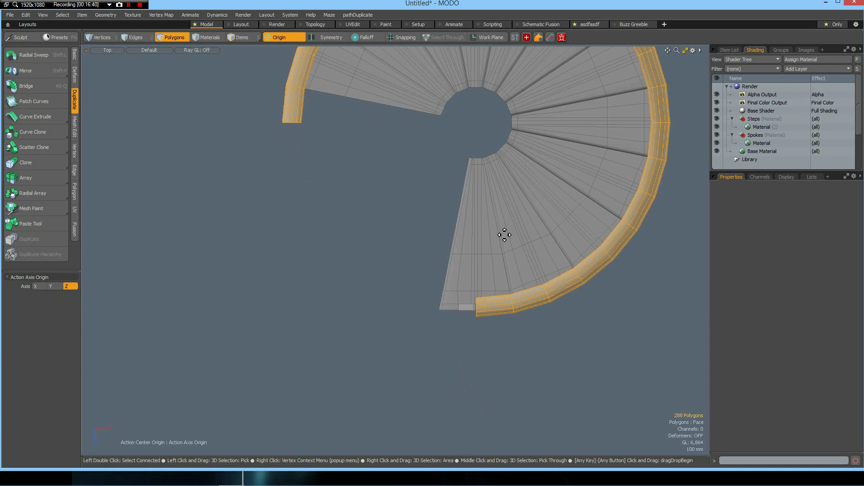
key("e")
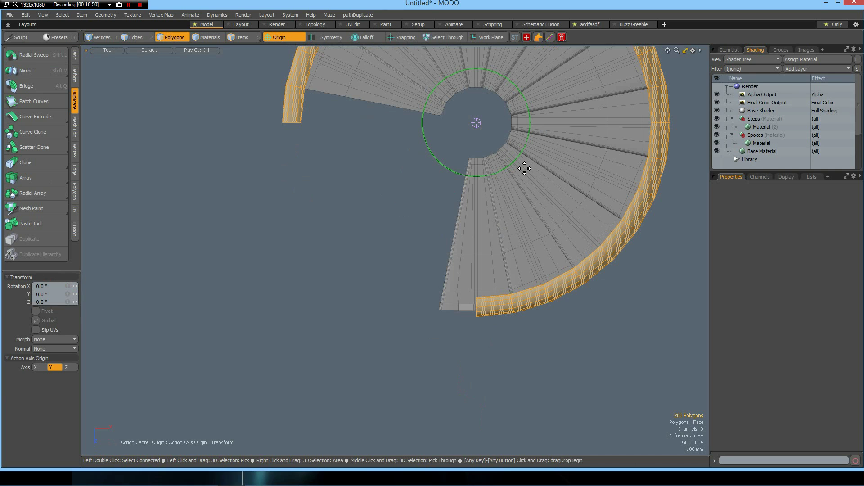
left_click_drag(521, 155, 484, 185)
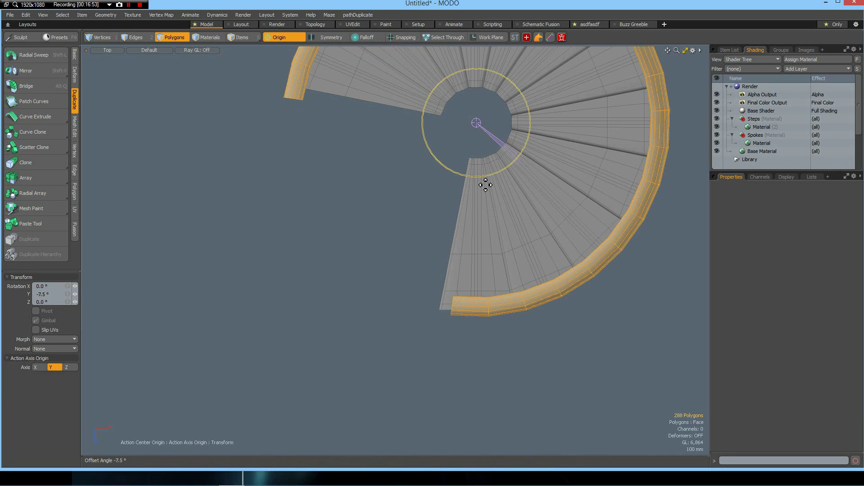
- Set the handrail's Y rotation to -11.25° and finish the transform
left_click(64, 294)
type("-11.25")
key("Return")
key("space")
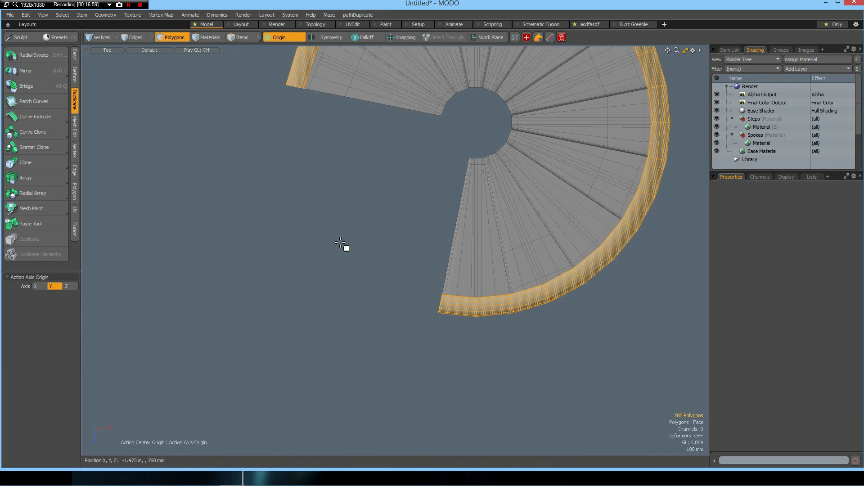
- Inspect in the perspective view how the rotated handrail lines up with the railing posts, ending close under its lower end
key("ctrl+space")
left_click(410, 228)
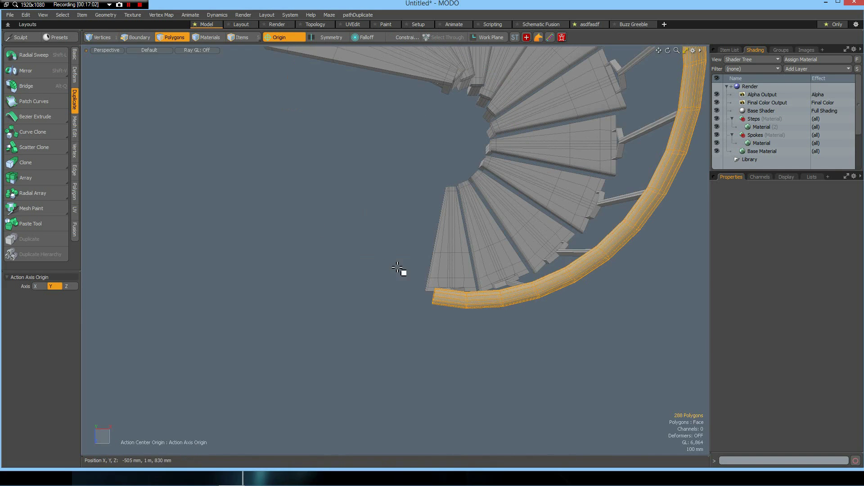
left_click_drag(411, 234, 360, 144, "alt")
scroll(492, 217, "up", 5)
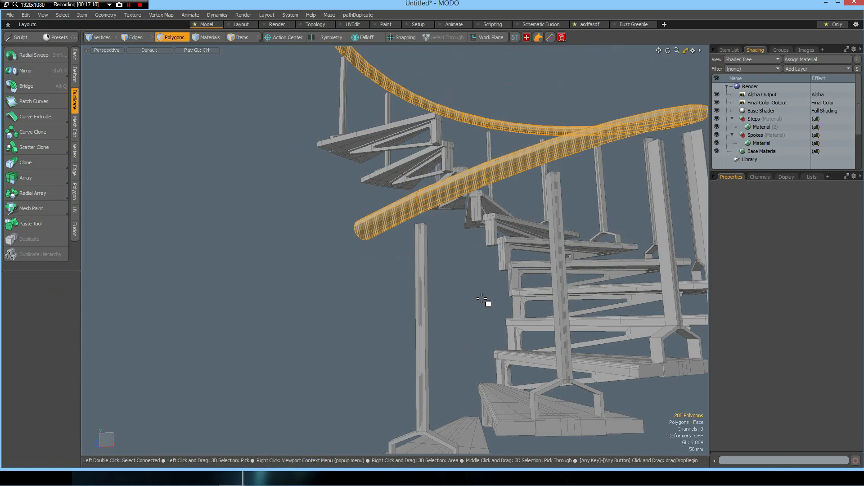
left_click_drag(579, 270, 531, 331, "alt")
left_click_drag(531, 376, 511, 372, "alt")
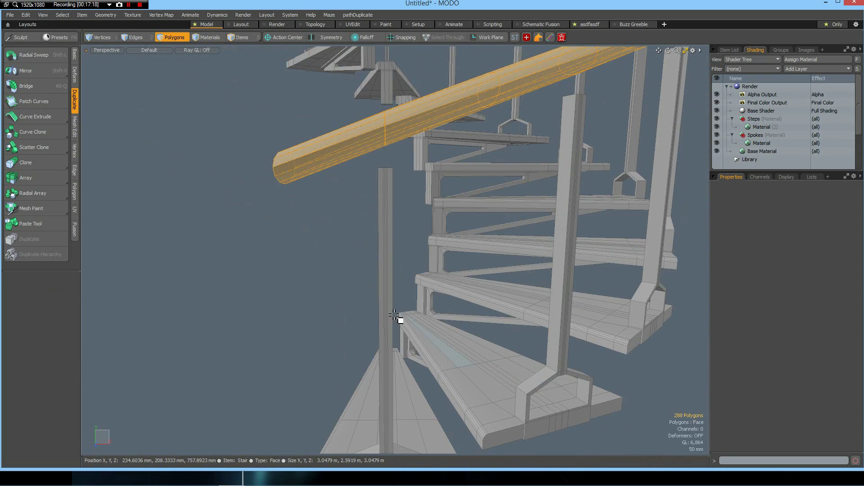
left_click_drag(400, 243, 405, 126, "alt")
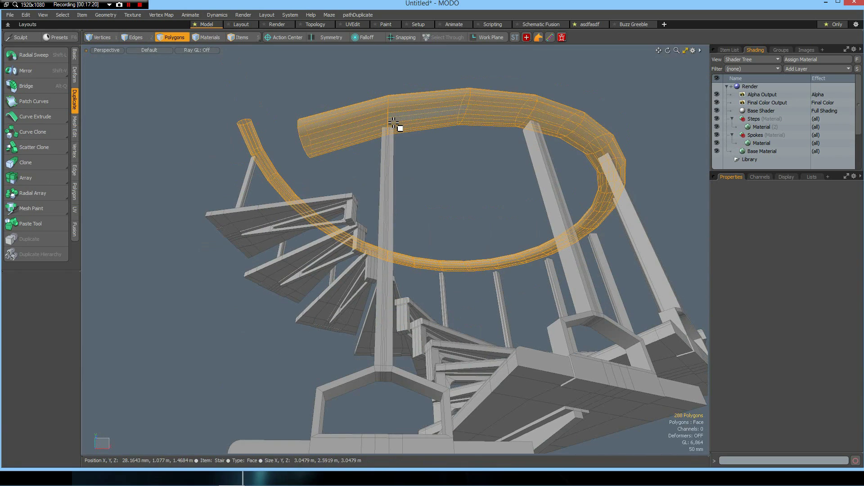
scroll(392, 126, "up", 3)
- Select the row of vertices along the handrail's underside between the first and last posts, and make a curve through them
key("1")
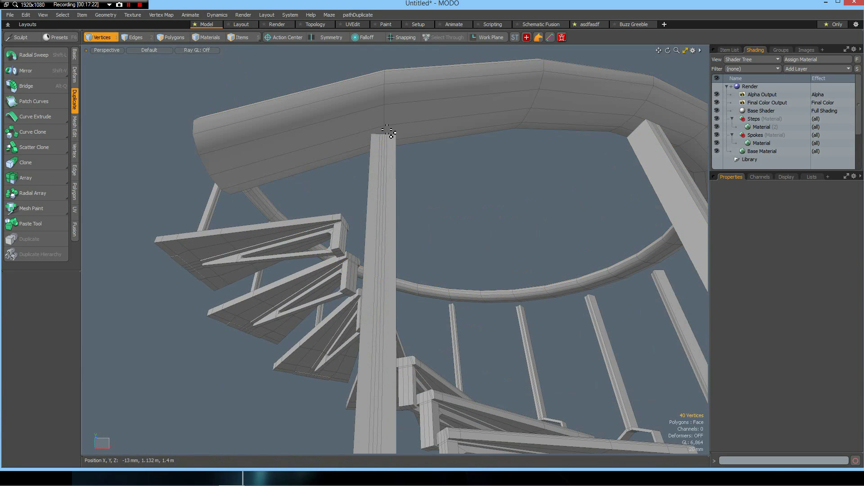
left_click(408, 136)
left_click(533, 110, "shift")
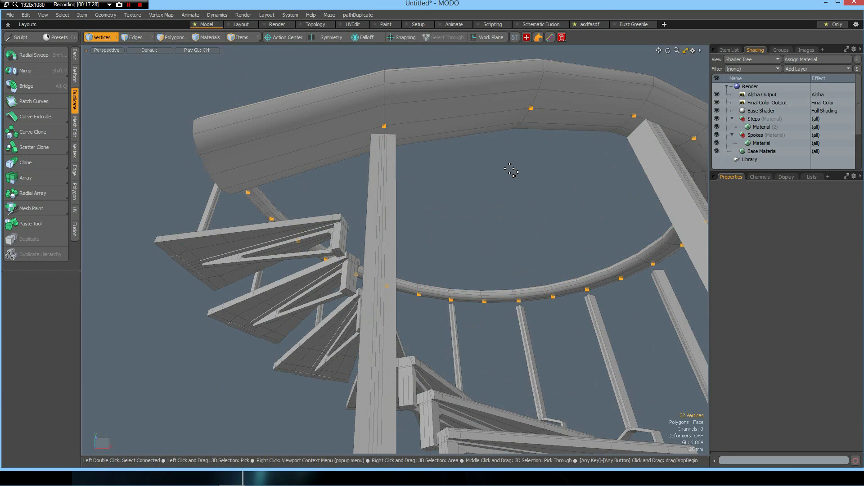
mouse_move(442, 100)
left_mouse_down("alt")
mouse_move(457, 107)
mouse_move(449, 96)
left_mouse_up("alt")
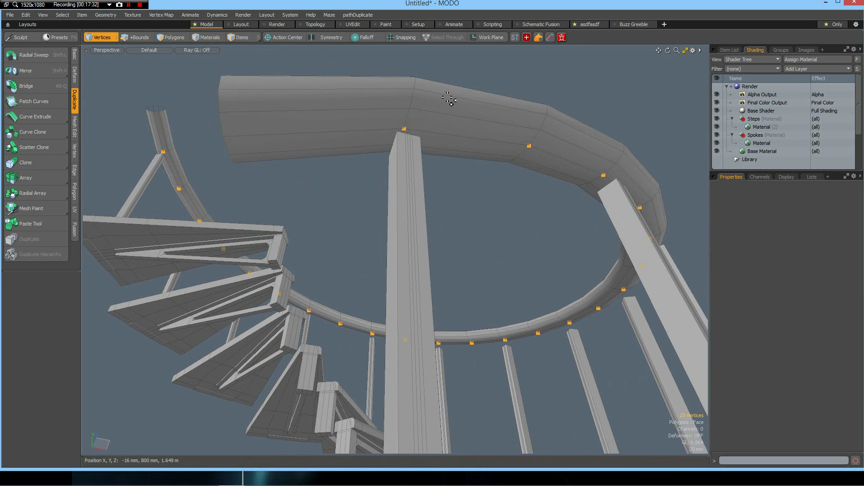
key("Escape")
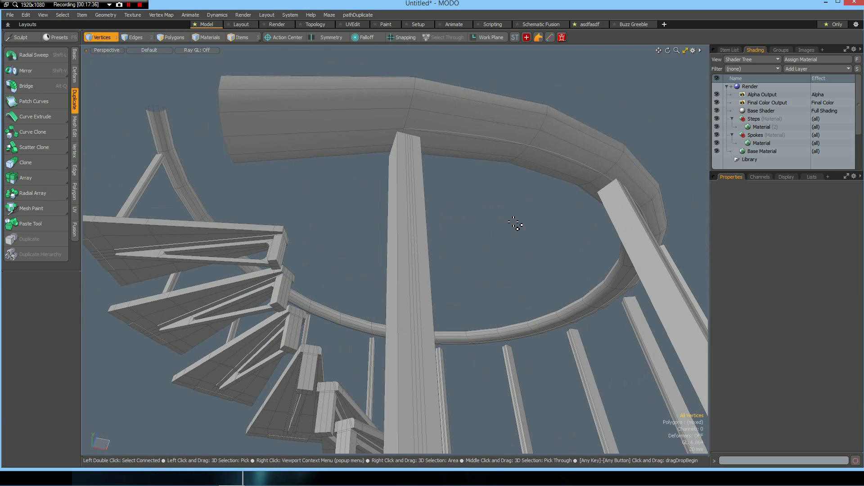
- Select the entire handrail as polygons and hide it so only the curve is left above the posts
key("3")
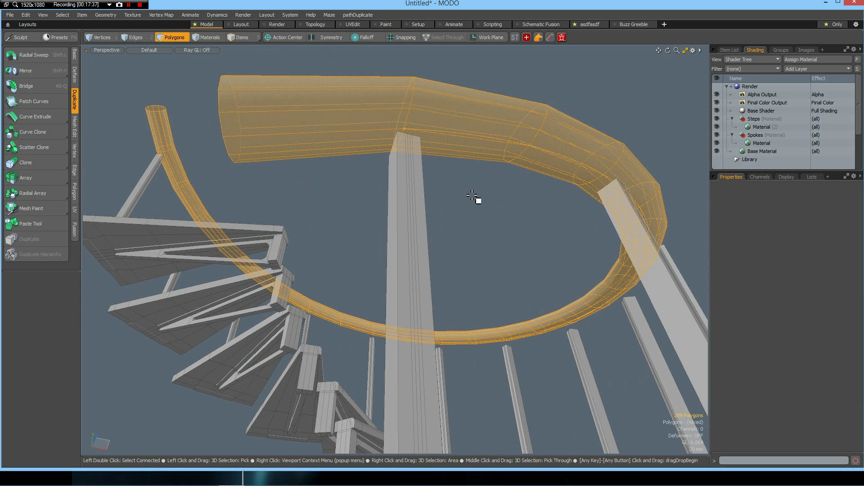
double_click(424, 112)
key("Delete")
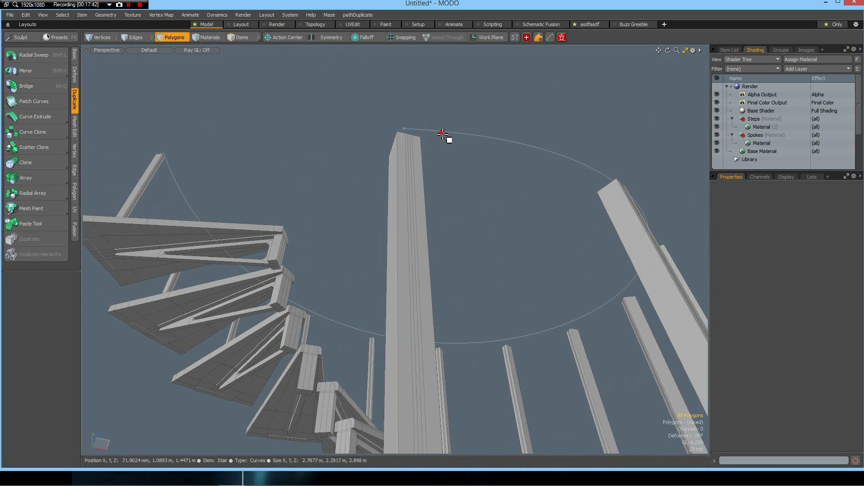
- Cut the curve out of the stair mesh and paste it into a new mesh item
left_click(441, 132)
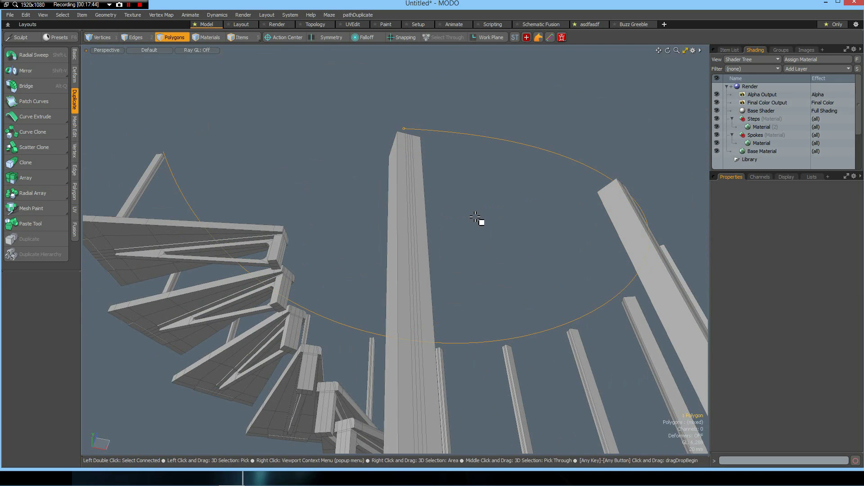
key("Delete")
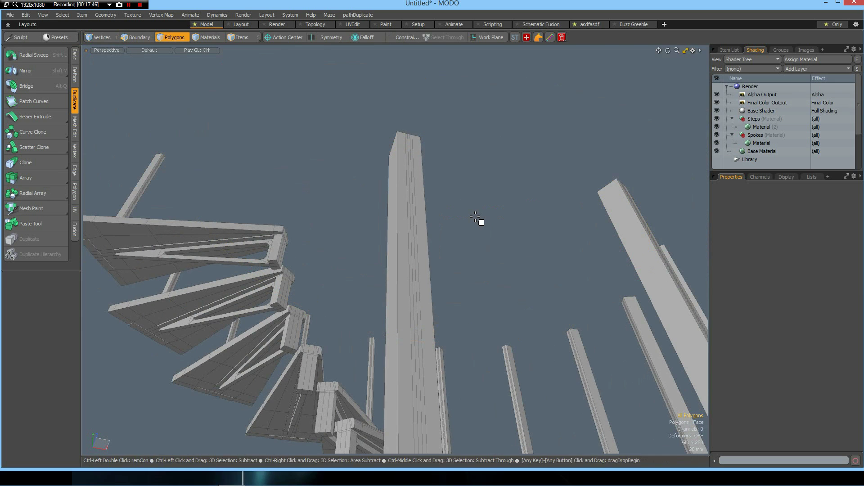
key("ctrl+z")
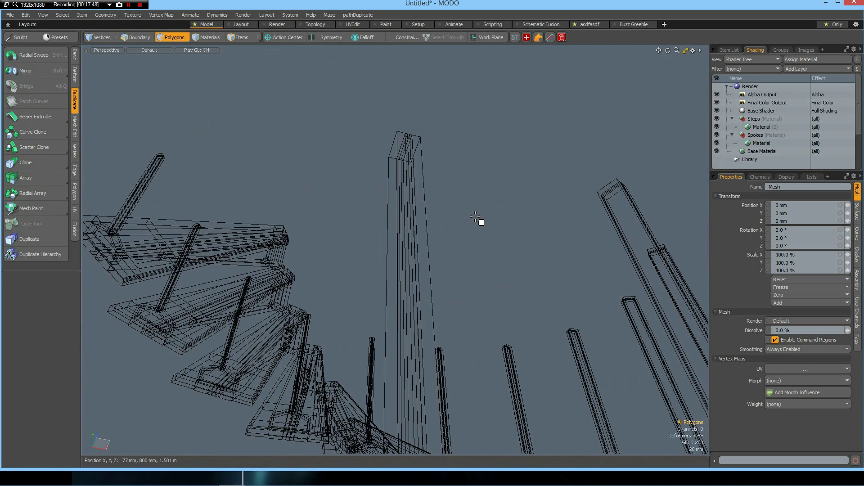
key("ctrl+z")
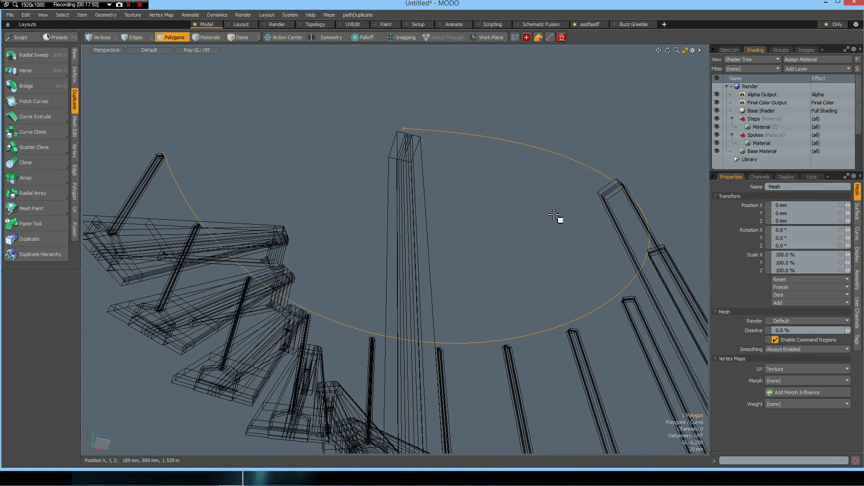
- Move the curve down about 196 mm along Y, below the post tops, and finish the transform
key("y")
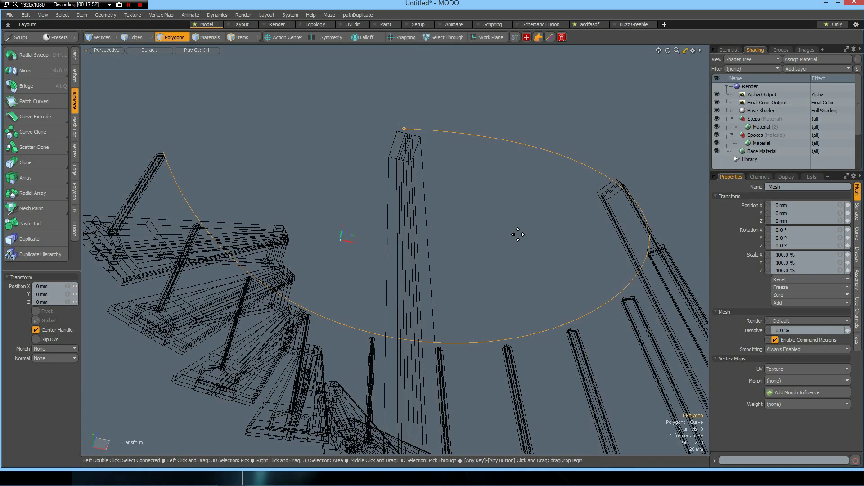
left_click_drag(525, 247, 340, 96, "alt")
key("ctrl")
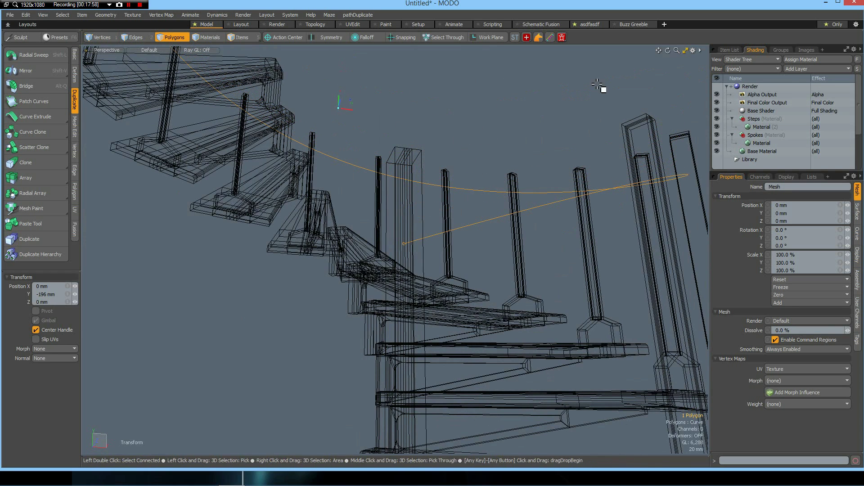
key("space")
- Make the Stair mesh active again, unhide the handrail and select all of its polygons
left_click(724, 50)
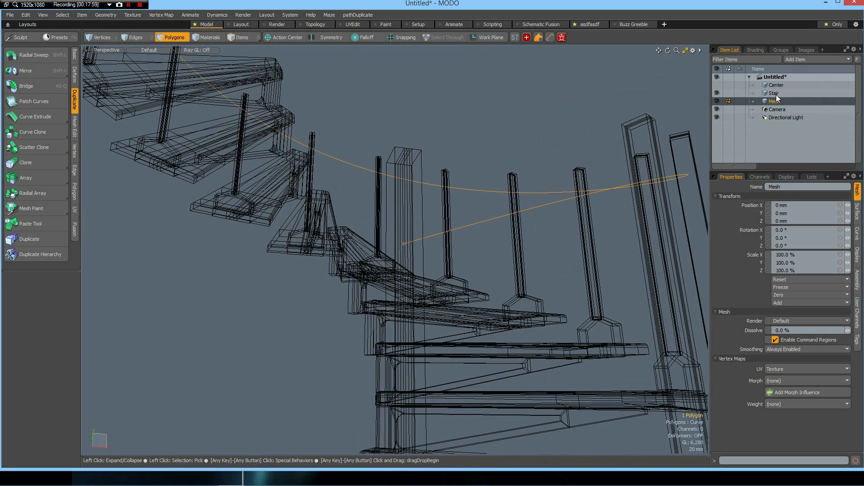
left_click(774, 93)
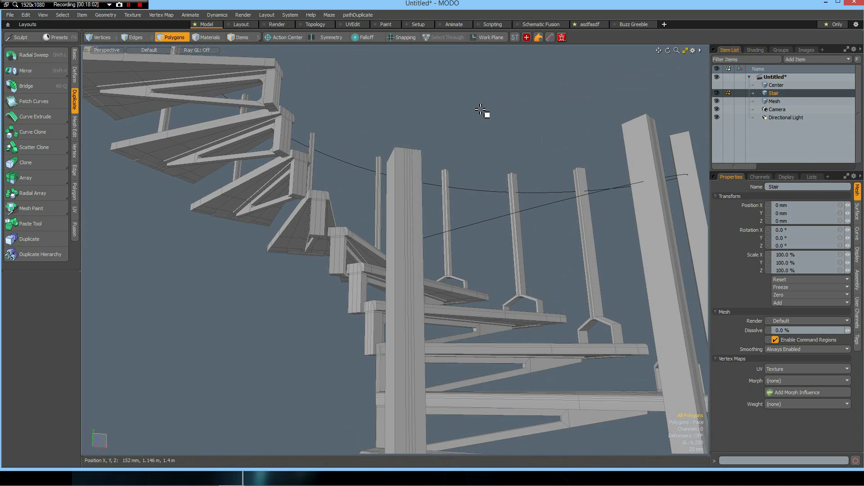
key("u")
left_click(410, 112)
key("]")
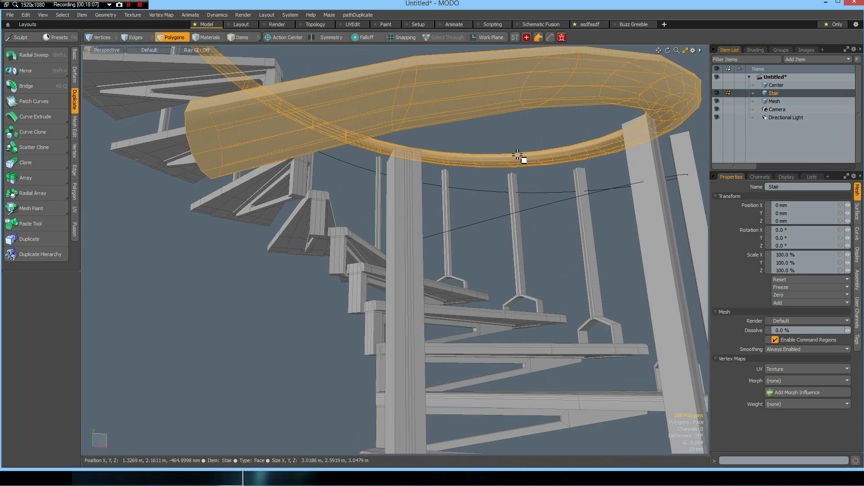
- Lower the handrail about 96 mm along Y in the front view so it rests on the post tops
key("KP_1")
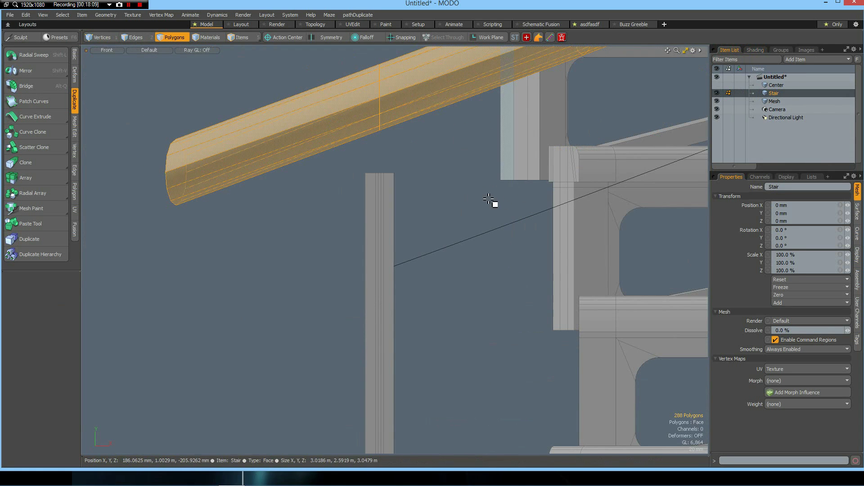
key("w")
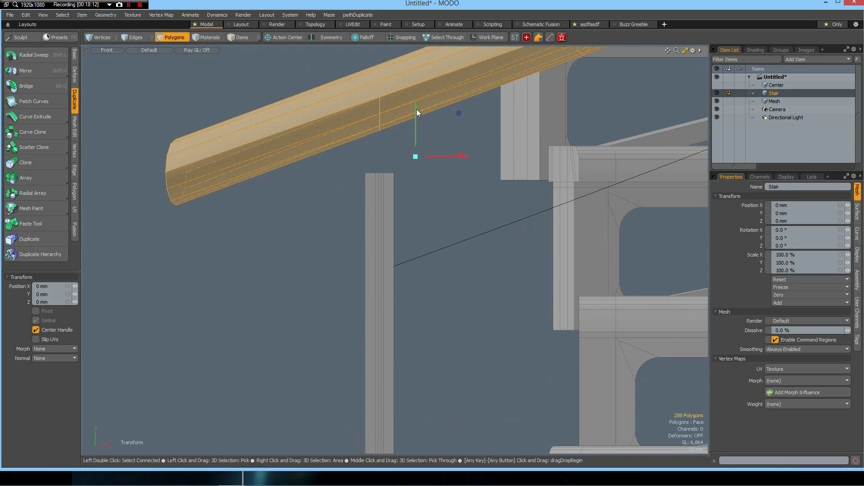
left_click_drag(417, 109, 417, 180, "ctrl")
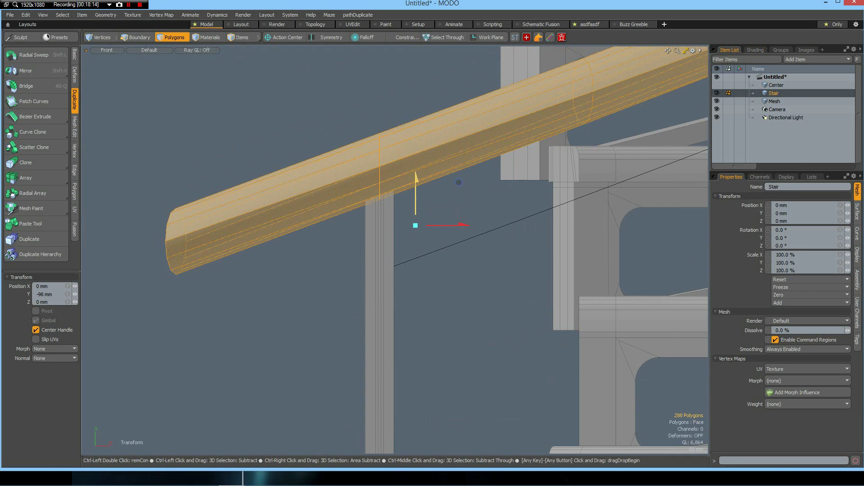
key("space")
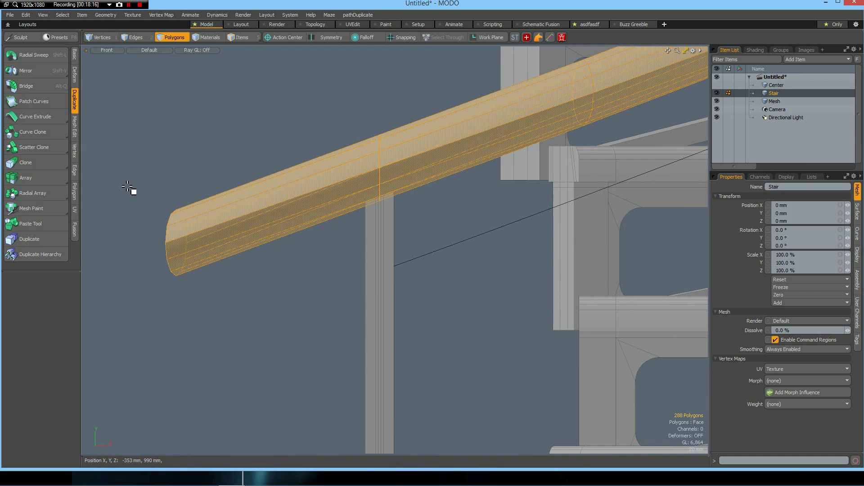
- Cap the handrail's open lower end and bevel its rim edges slightly with the Square edge shape
key("2")
right_click_drag(124, 183, 233, 363)
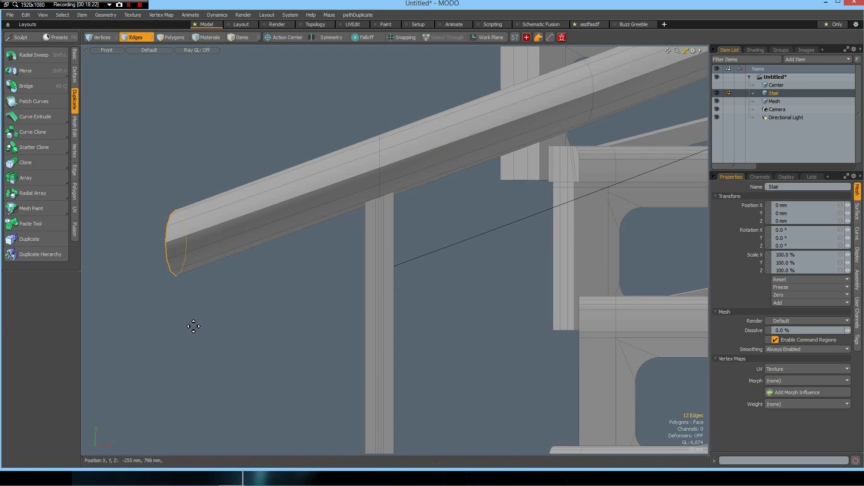
key("b")
left_click(49, 342)
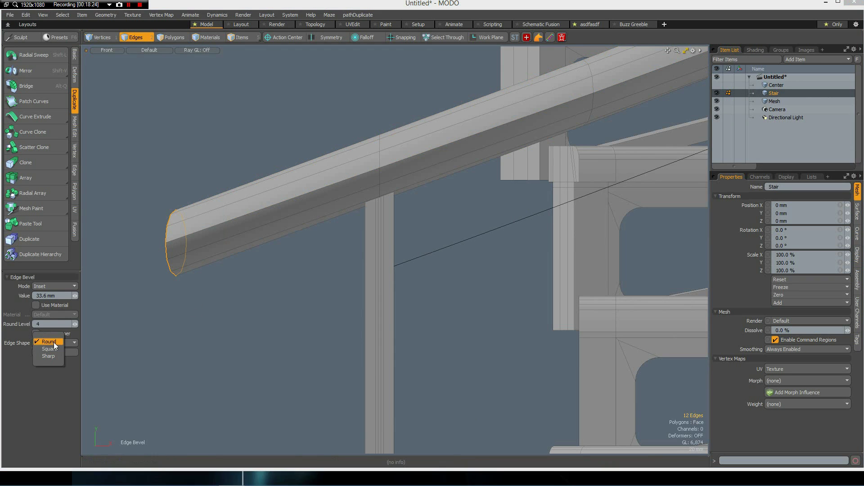
left_click(49, 349)
left_click_drag(125, 243, 141, 243)
left_click(181, 295)
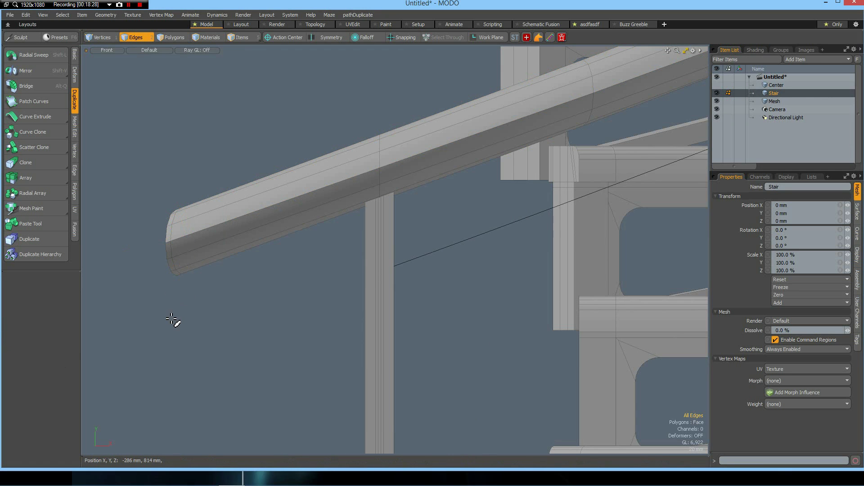
- Select the whole handrail and convert only its polygons to subdivision surfaces, with the full staircase framed
key("Tab")
key("Tab")
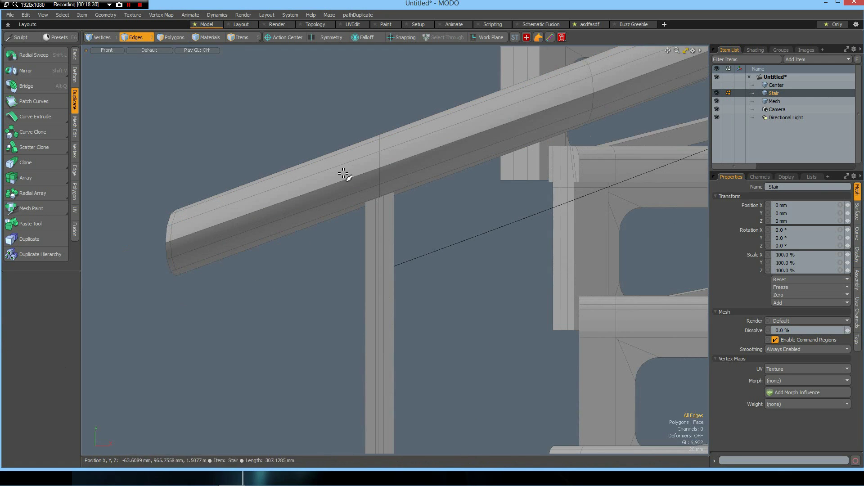
key("3")
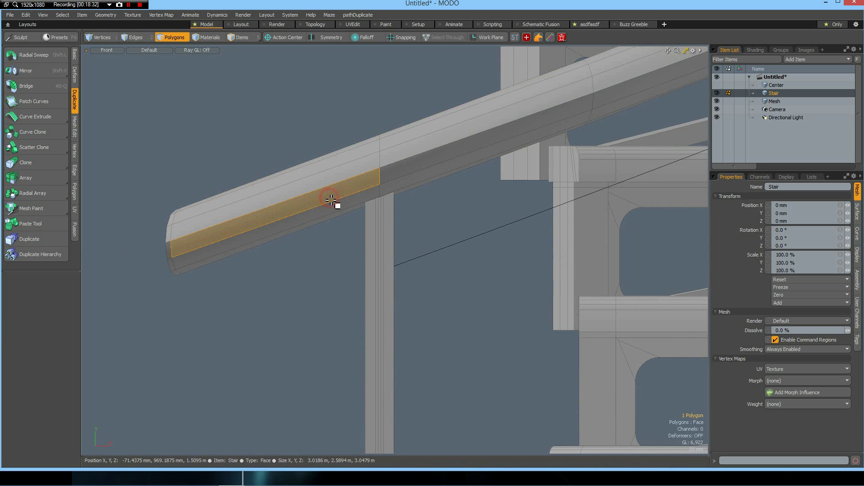
left_click(341, 177)
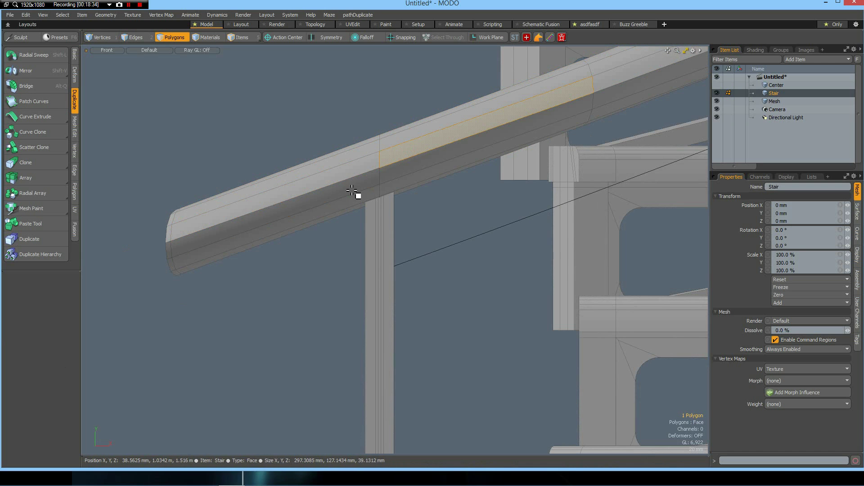
double_click(318, 206)
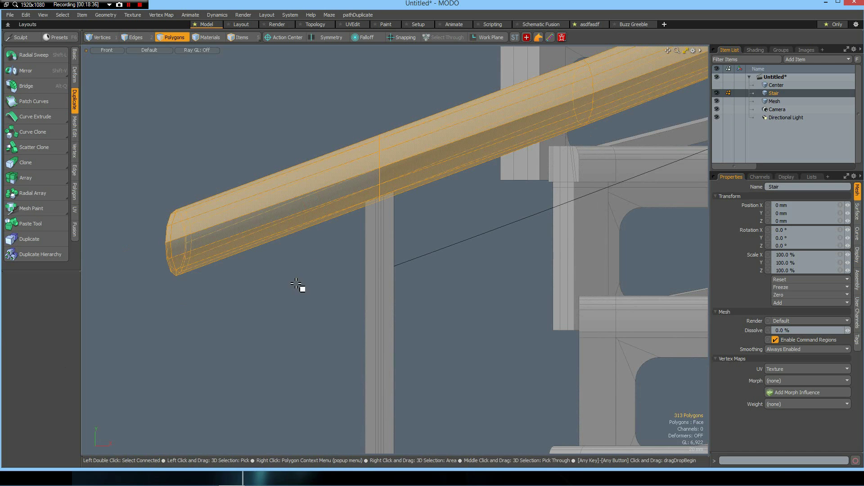
key("Tab")
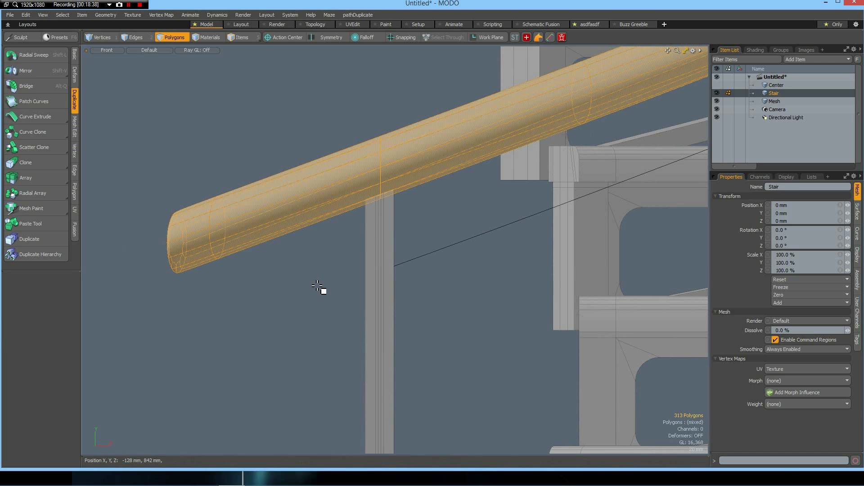
key("a")
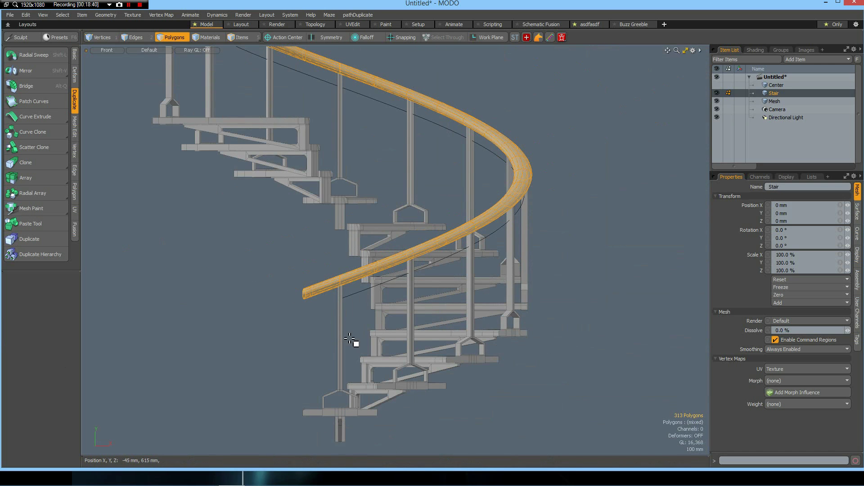
scroll(335, 215, "down", 5)
scroll(336, 215, "up", 5)
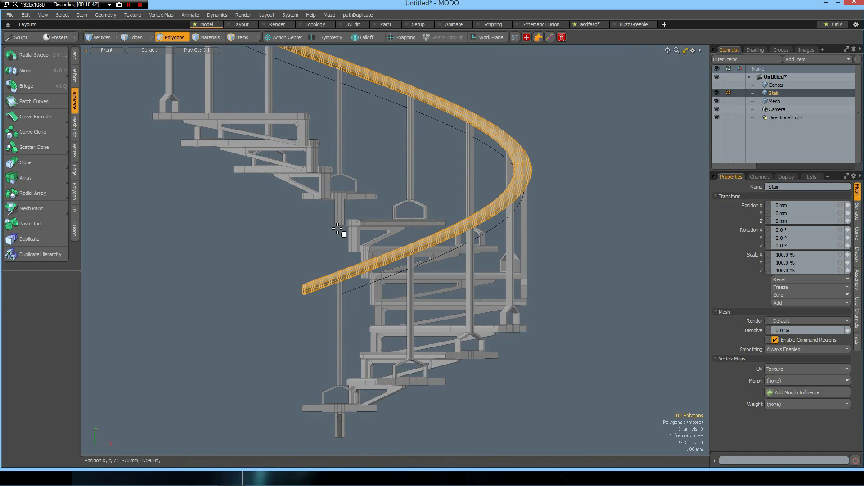
left_click_drag(396, 227, 446, 216, "alt+shift")
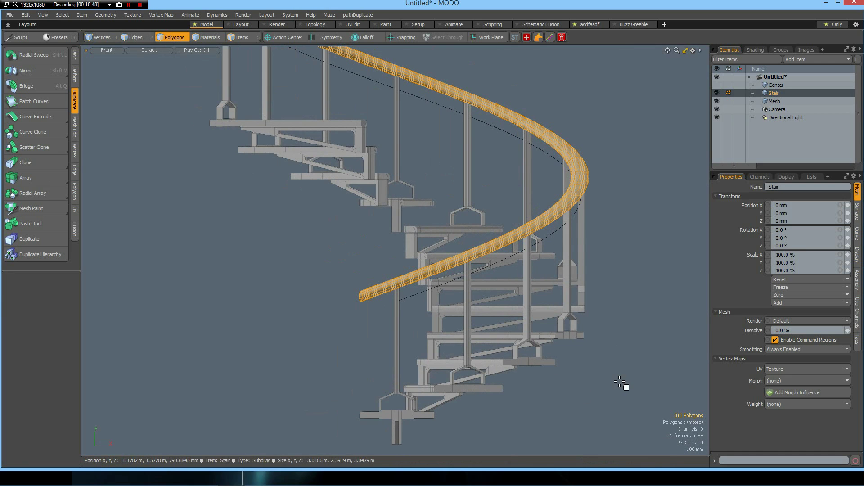
- Make the Center mesh active and extrude its flat base polygon about 6.69 m up along Y into a column
key("1")
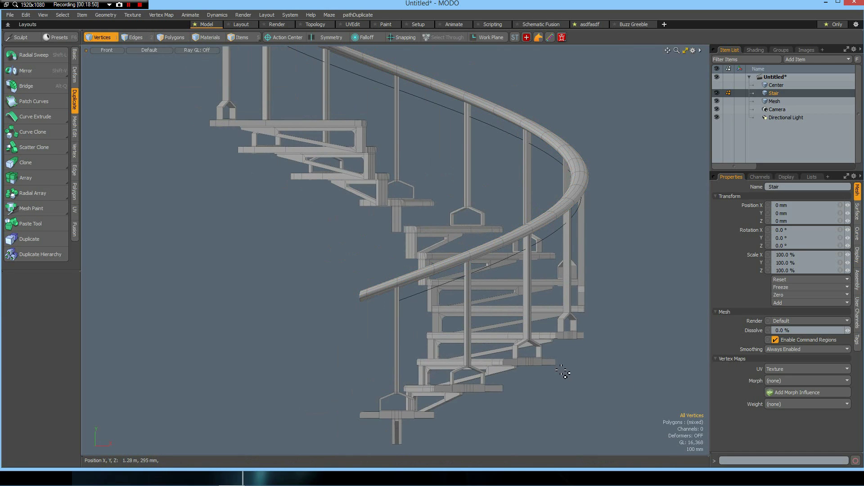
left_click(749, 88)
scroll(385, 373, "down", 3)
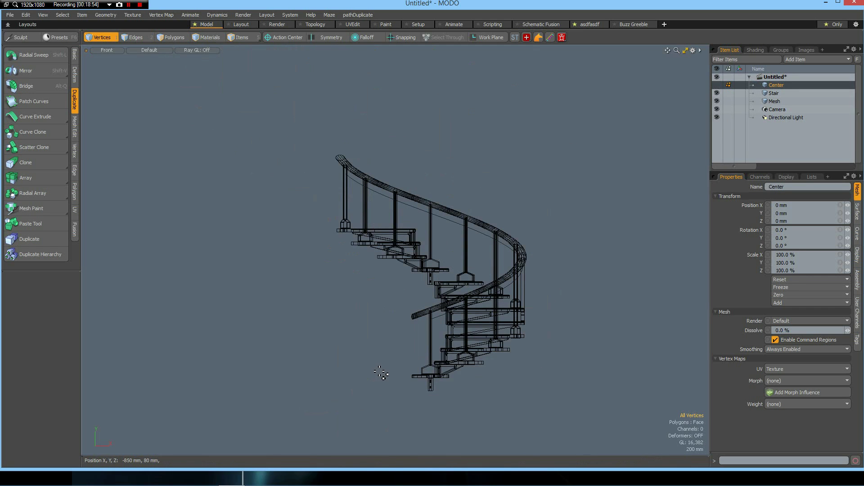
key("3")
left_click_drag(378, 350, 552, 416)
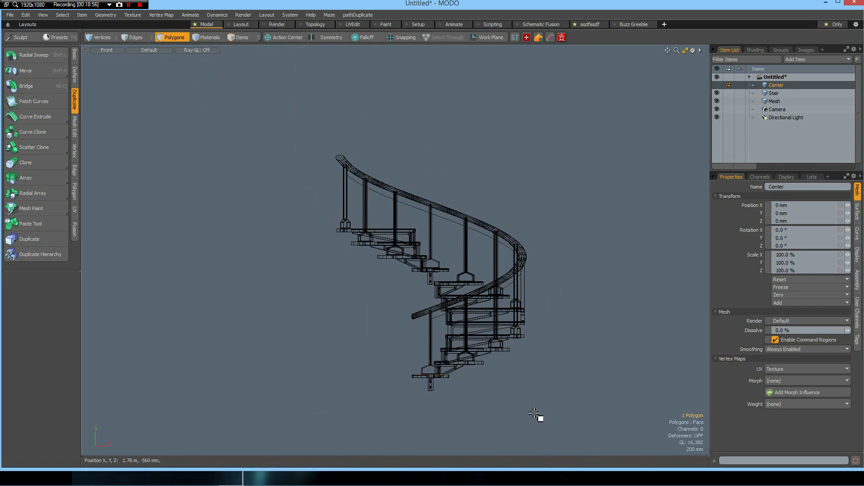
key("shift+x")
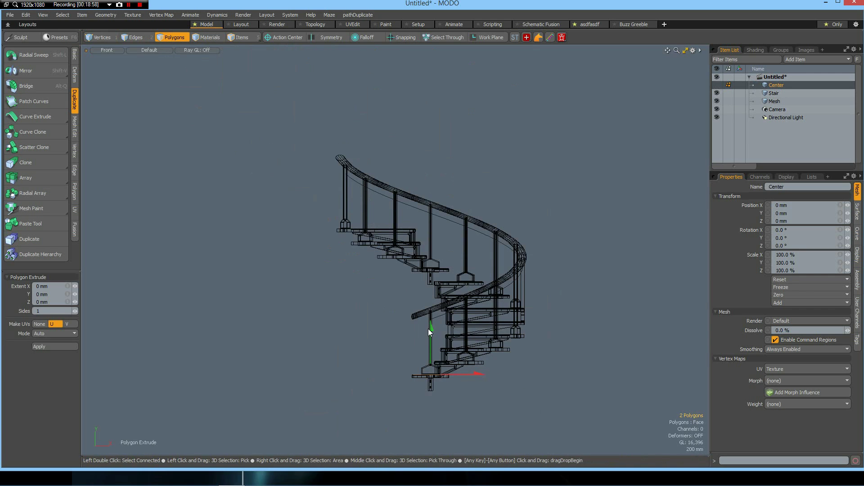
left_click_drag(431, 333, 432, 47)
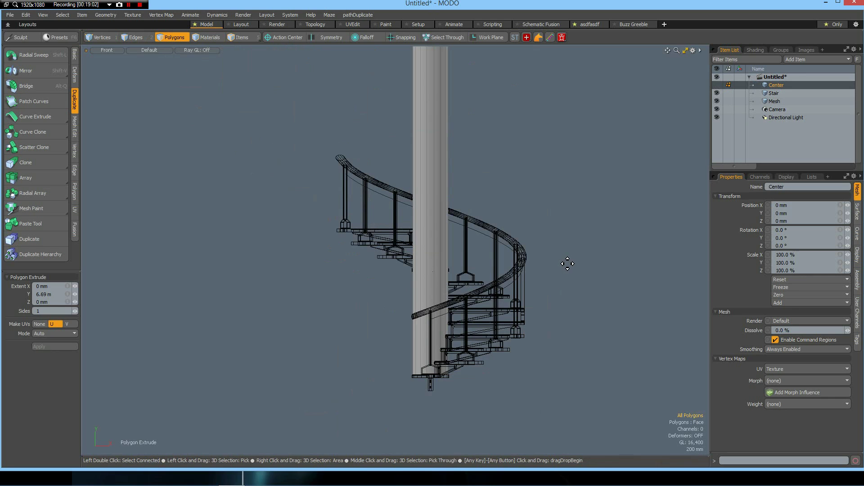
key("space")
- Select the entire center column and lower it about 280 mm along Y in the front view
double_click(436, 239)
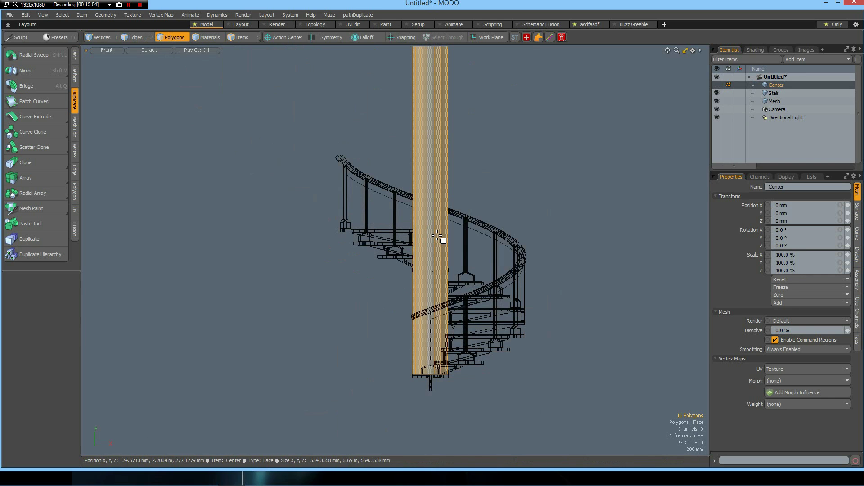
key("w")
left_click_drag(433, 119, 432, 139)
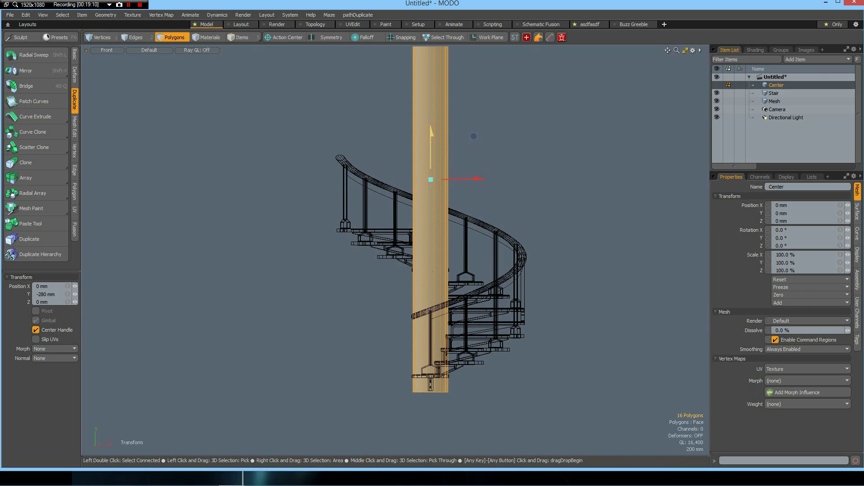
key("space")
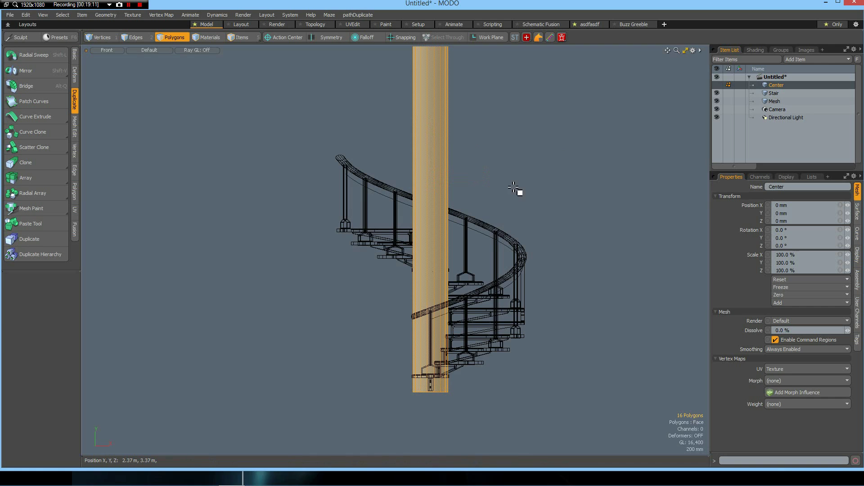
- Lengthen the center column by moving its bottom ring of edges down about 420 mm along Y, then clear the selection
key("2")
left_click_drag(384, 379, 551, 430)
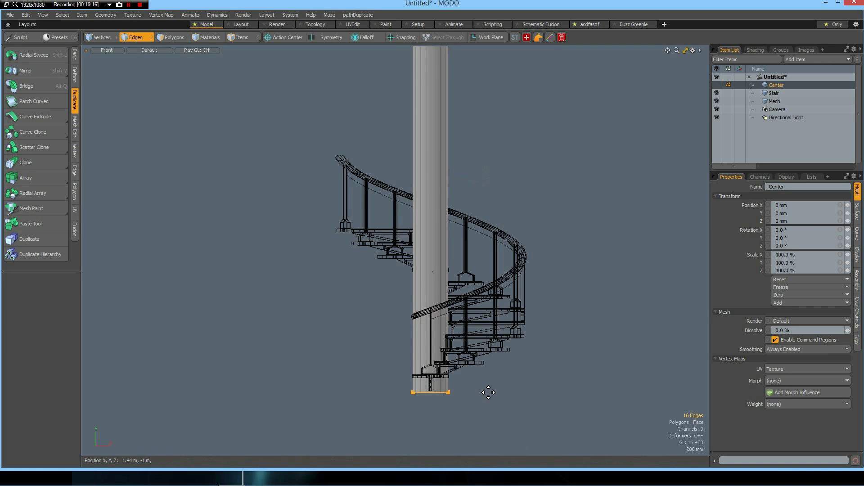
key("w")
left_click_drag(430, 347, 473, 376)
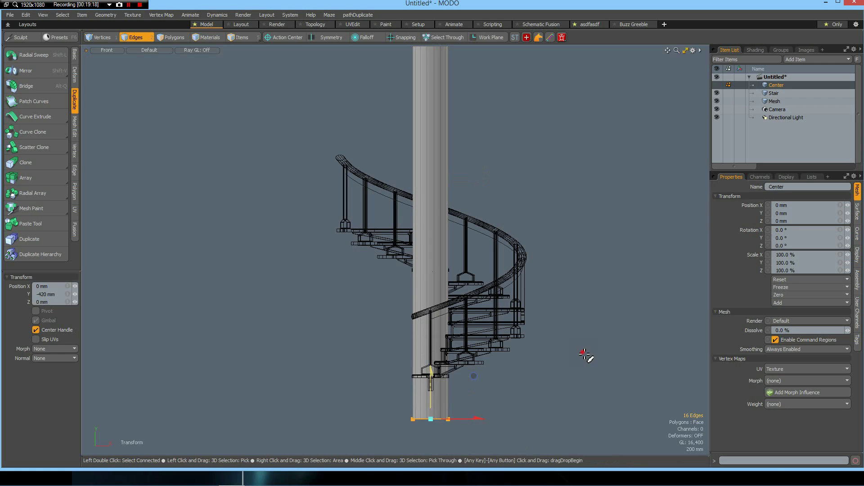
key("q")
left_click(584, 354)
- Make the Stair mesh active together with the Center mesh and show the staircase in the top view
key("ctrl+space")
left_click(647, 165)
left_click_drag(428, 259, 472, 251, "alt")
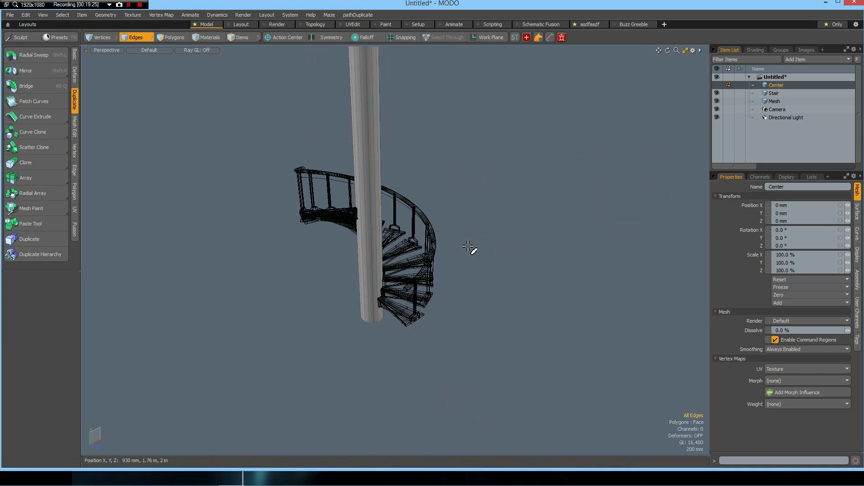
key("KP_1")
mouse_move(482, 339)
left_mouse_down("alt+shift")
mouse_move(484, 365)
mouse_move(484, 336)
left_mouse_up("alt+shift")
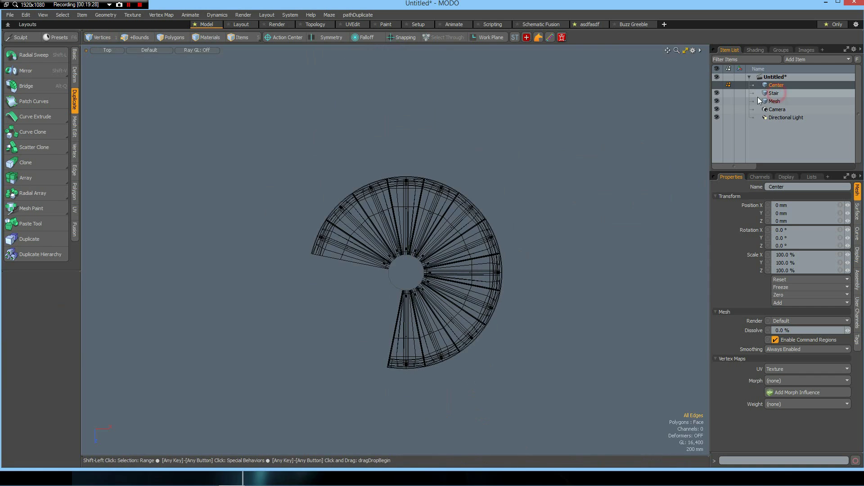
left_click(774, 93, "shift")
scroll(434, 287, "up", 5)
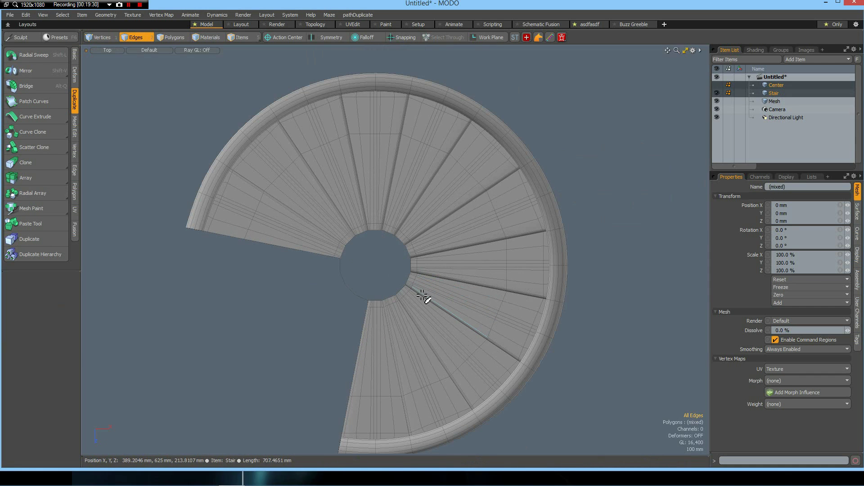
- Rotate the stairs and center column together 11.25° about Y, using the Origin action center
key("e")
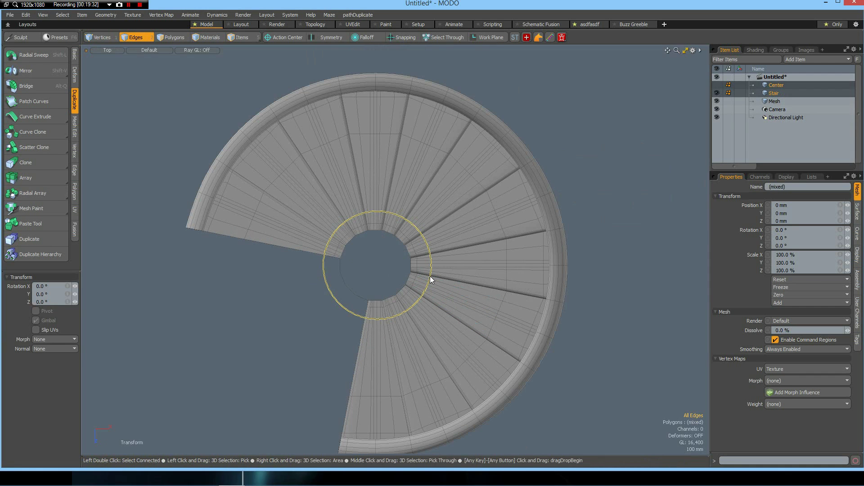
left_click(285, 37)
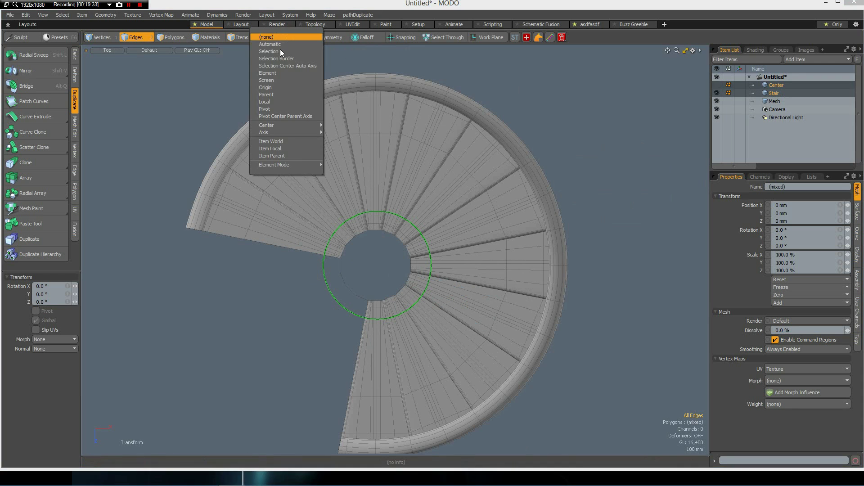
left_click(271, 87)
left_click_drag(431, 261, 478, 235)
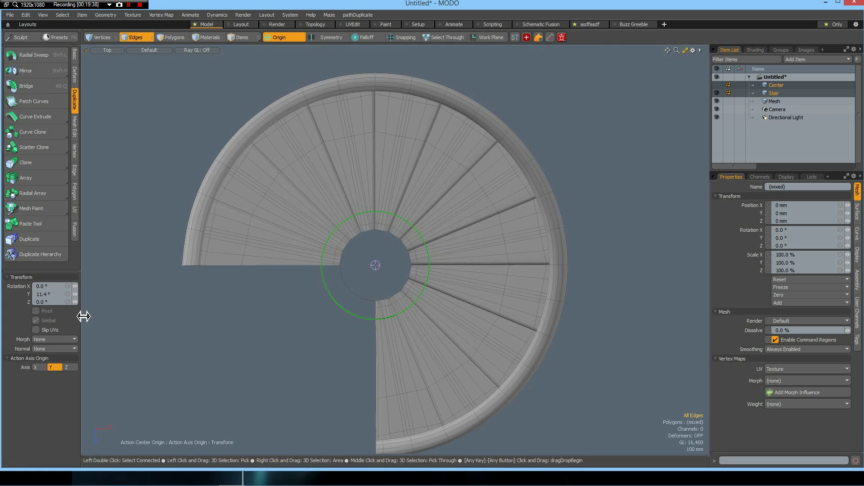
left_click(45, 294)
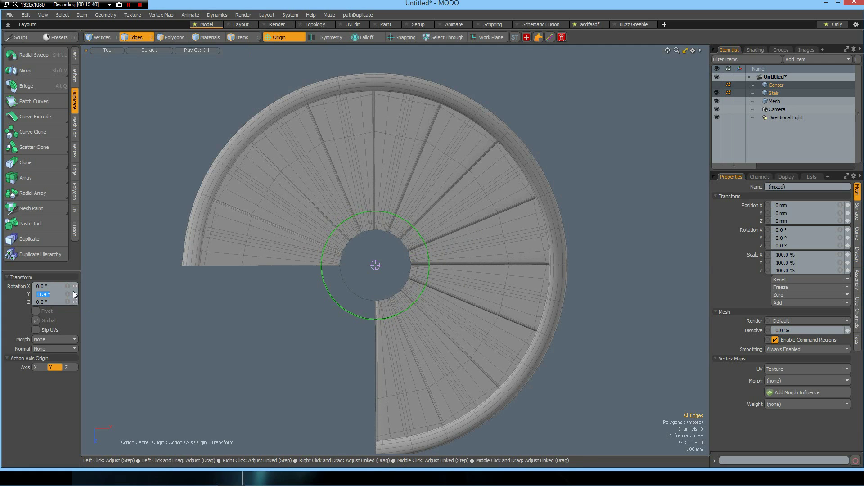
key("Return")
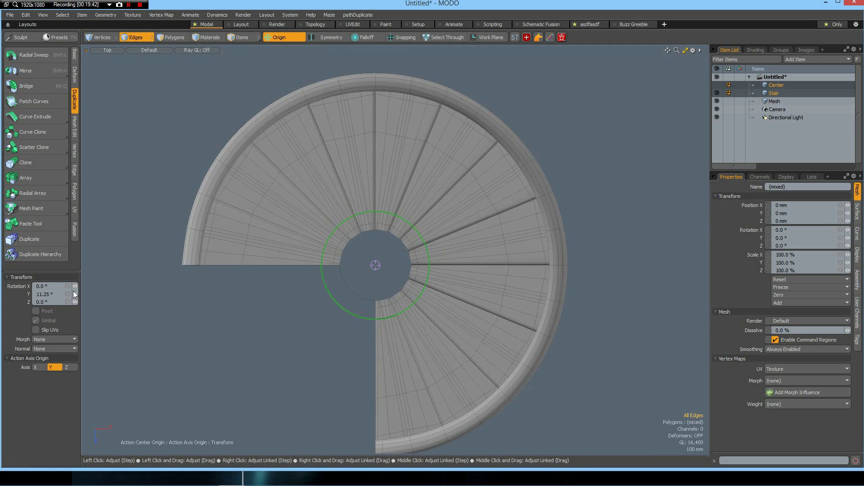
key("space")
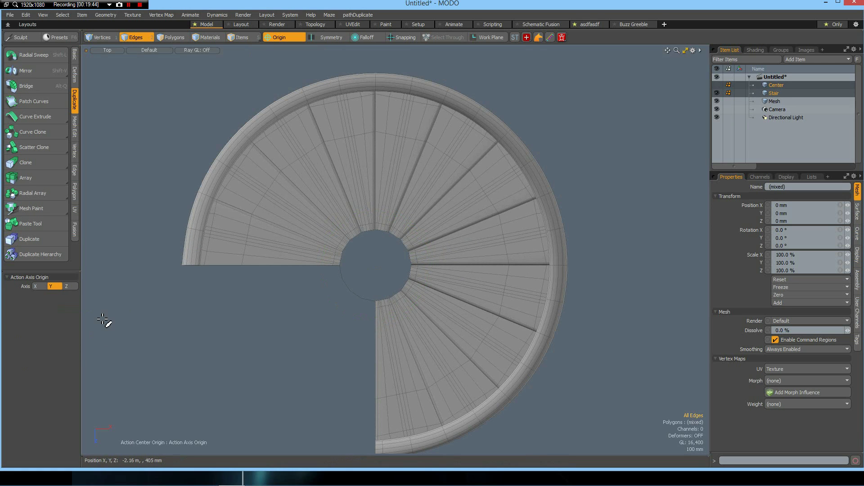
- Check the rotated staircase's alignment against the work plane grid, showing the grid briefly and hiding it again
right_click(103, 319, "alt")
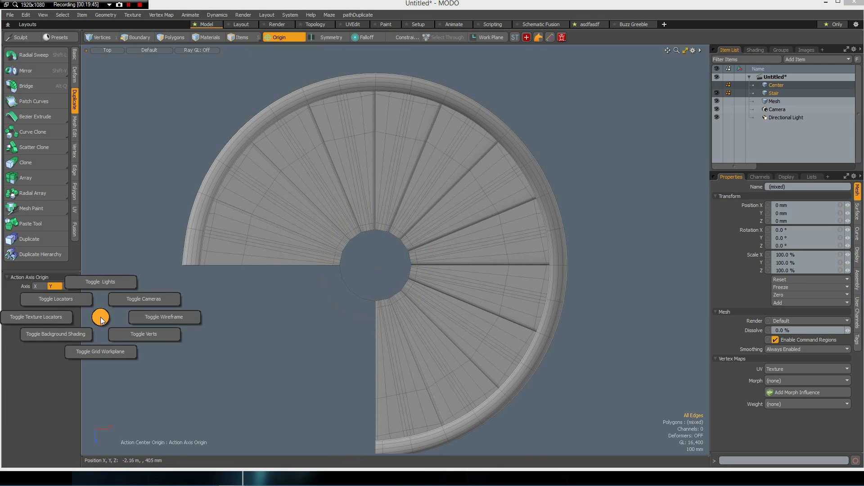
left_click(100, 352)
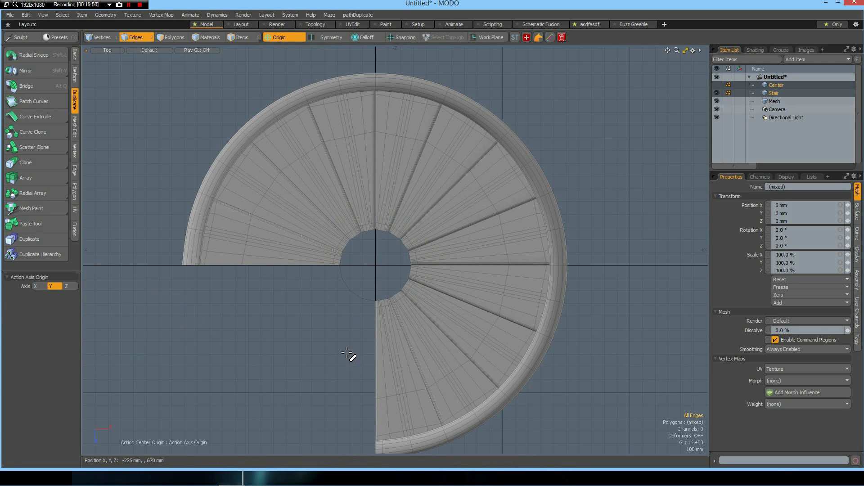
right_click(278, 354, "alt")
left_click(274, 379)
- Select the center column's polygons, examine its height against the stairs in perspective, and return to the top view with nothing selected
key("2")
key("3")
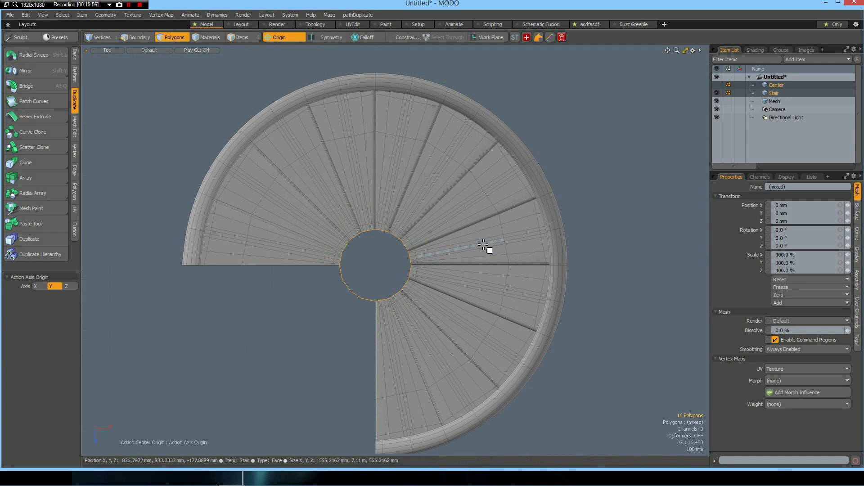
right_click(483, 237, "alt")
left_click(509, 225)
left_click_drag(374, 260, 443, 255, "alt")
scroll(440, 254, "down", 5)
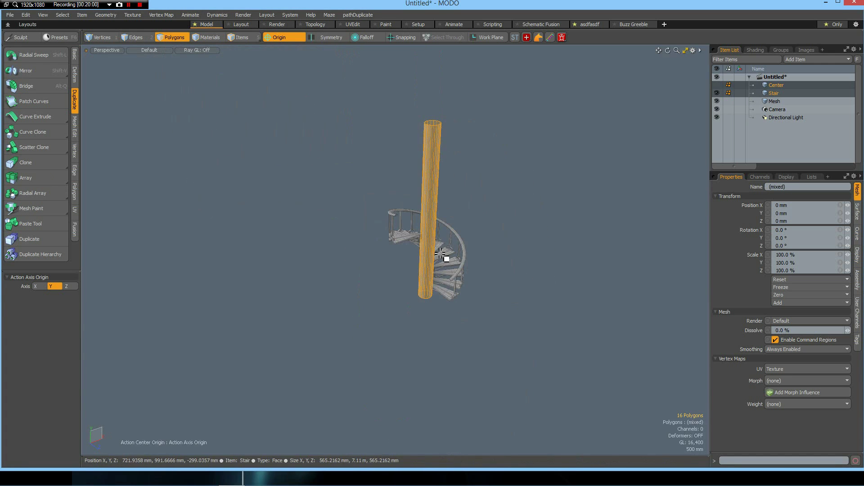
key("KP_7")
left_click(521, 252)
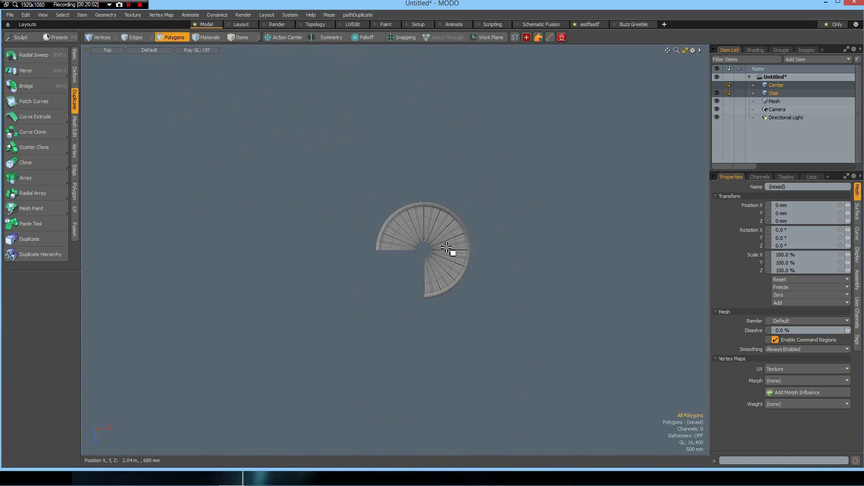
- Draw a flat rectangular floor with the Cube primitive, about 7.12 m wide in X, with two edges just outside the stairs
scroll(446, 250, "up", 3)
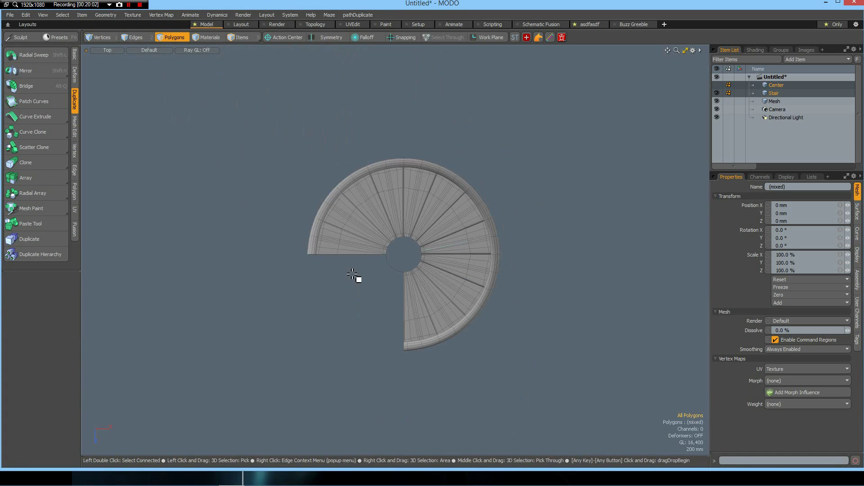
left_click(74, 55)
left_click(10, 56)
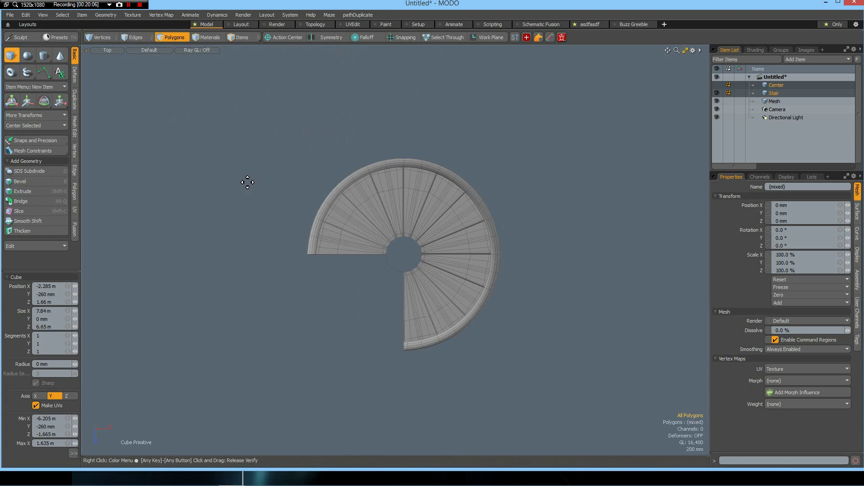
left_click_drag(565, 134, 83, 454)
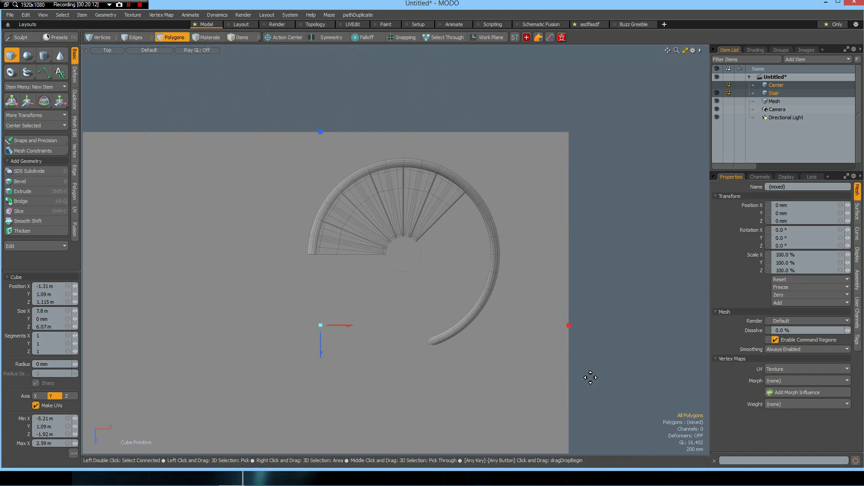
left_click_drag(570, 326, 525, 325)
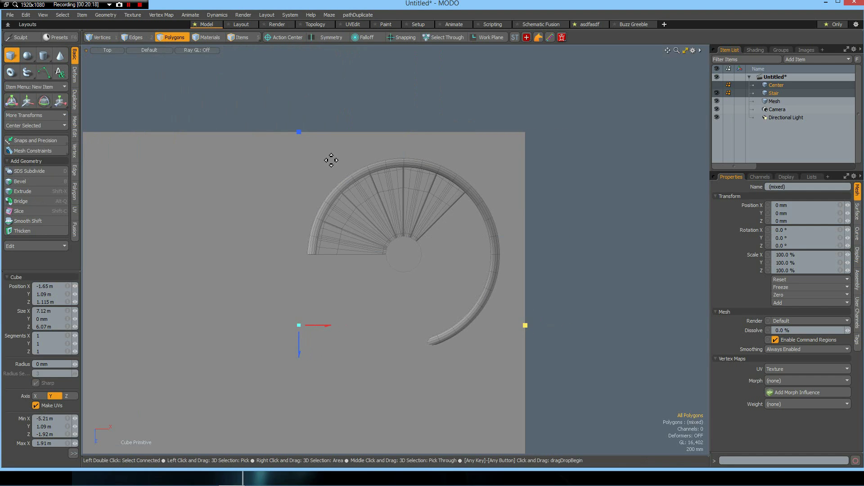
left_click_drag(298, 132, 299, 140)
key("space")
- Select the two floor edges behind the staircase and extend them about 4.43 m up along Y to form walls
key("2")
left_click(450, 139)
left_click(524, 171, "shift")
key("ctrl+space")
left_click(621, 169)
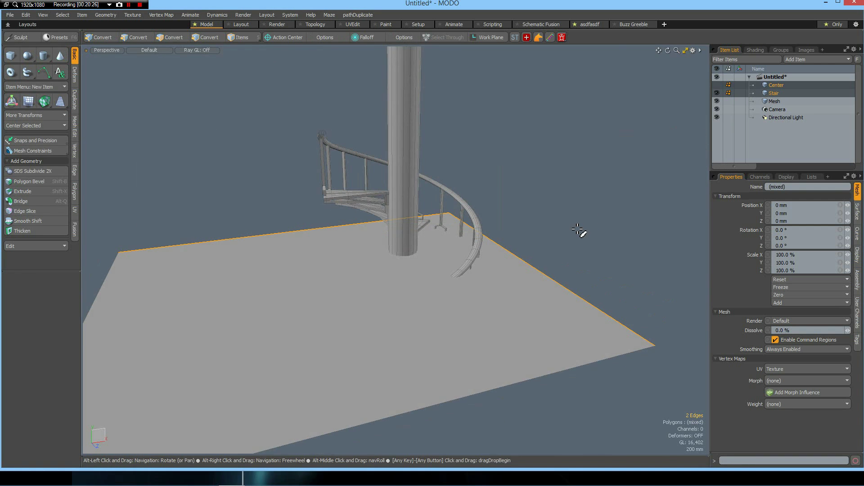
key("shift+x")
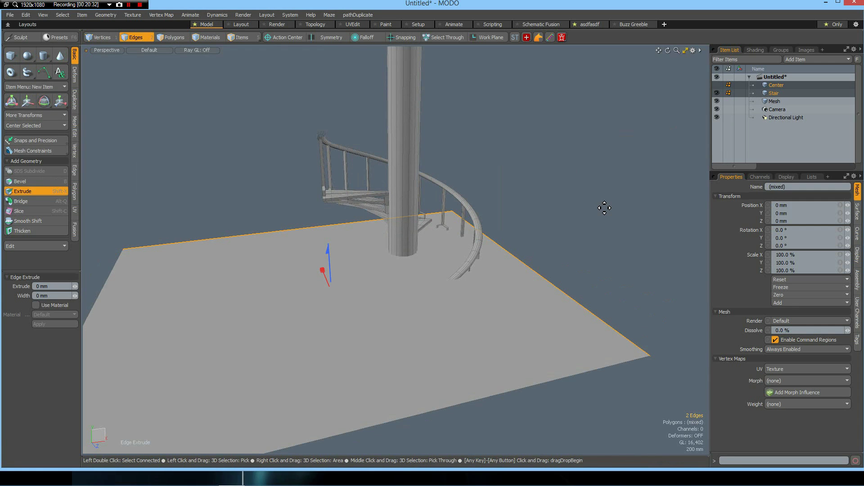
key("x")
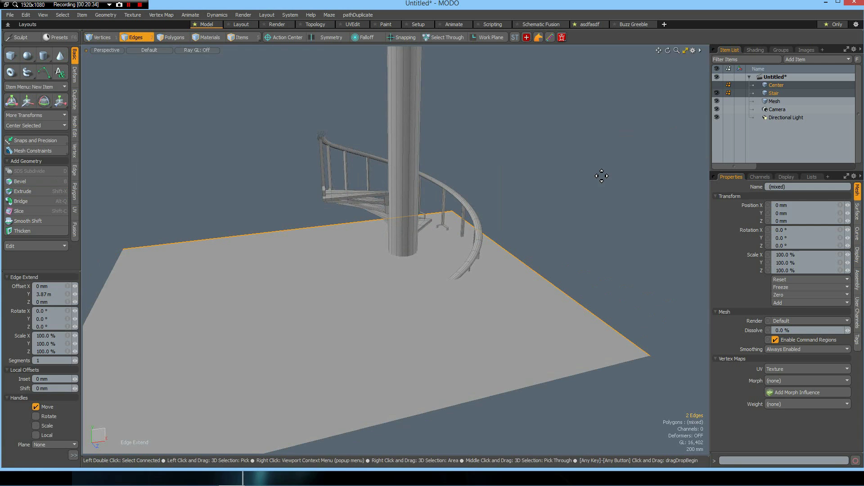
left_click(330, 265)
left_click_drag(330, 255, 318, 49, "ctrl")
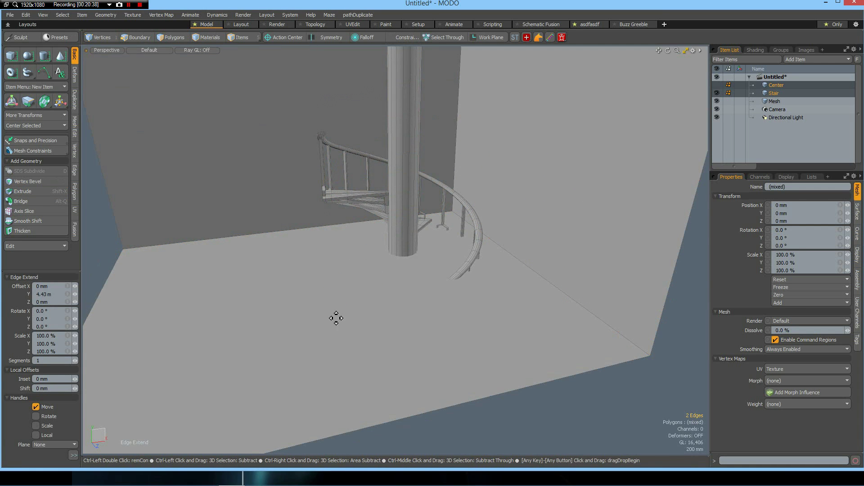
key("space")
- Select the floor polygon and assign it a new material named Floor
key("3")
key("m")
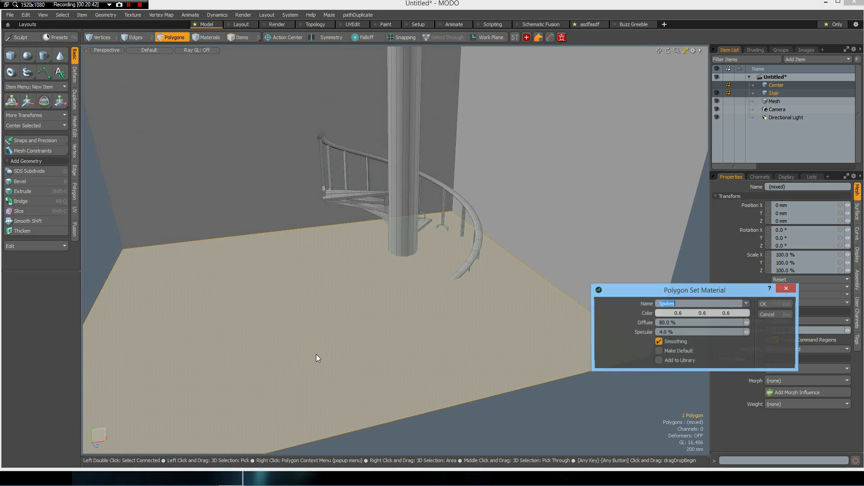
type("Floor")
key("Return")
- Select the two wall polygons, assign them a new material named Walls, and clear the selection
left_click_drag(562, 191, 453, 149)
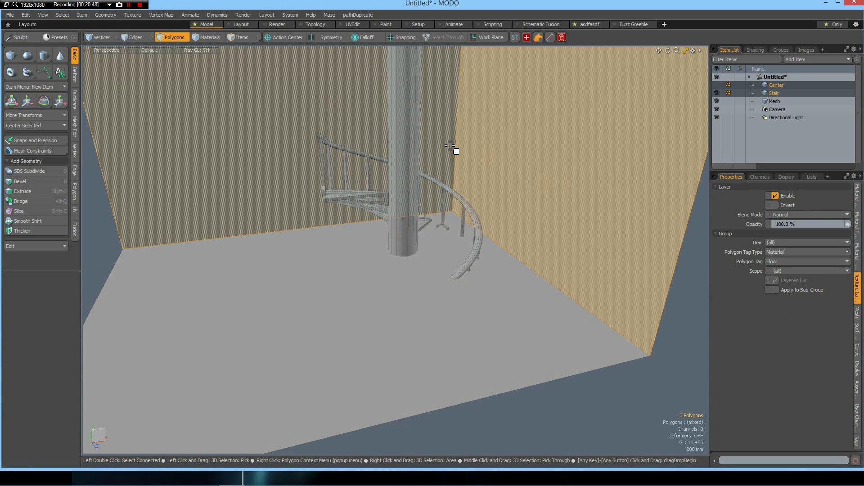
type("mWalls")
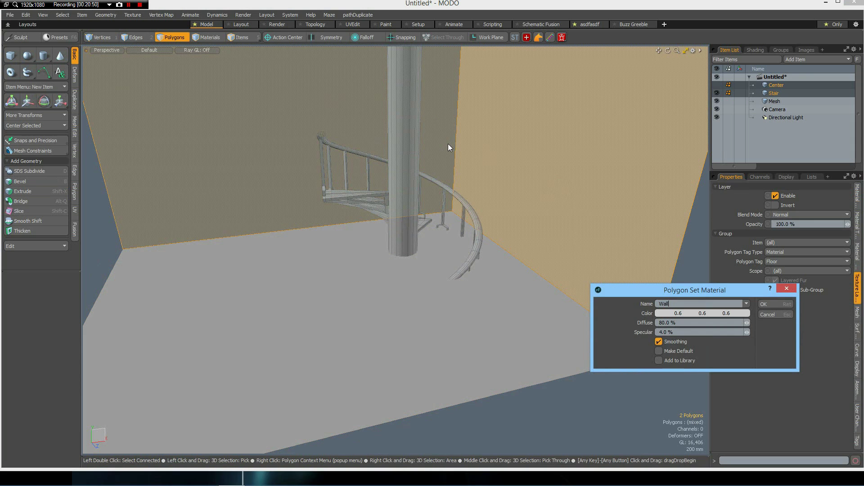
key("Return")
left_click(668, 368)
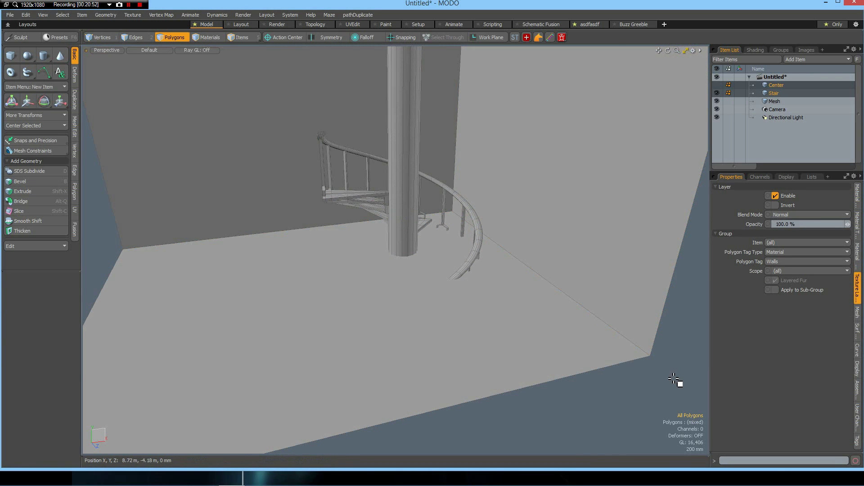
- Add an edge loop along the base of both walls at a position of about 4.36 %
key("alt+l")
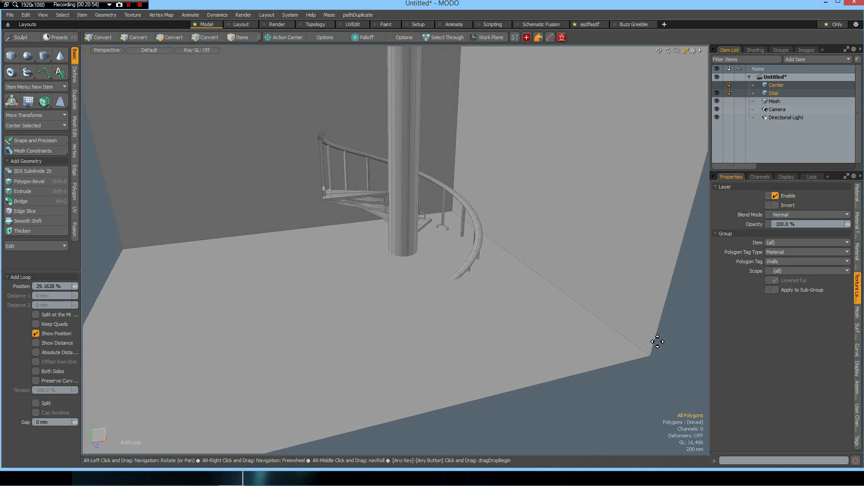
left_click(653, 345)
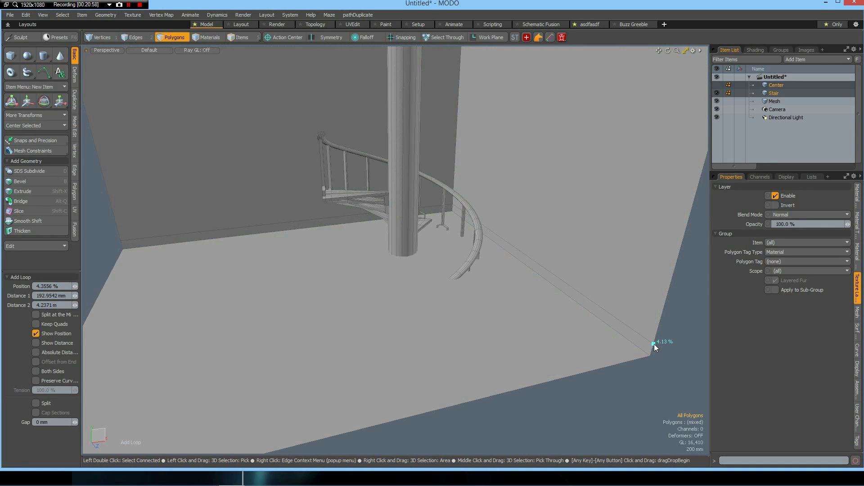
key("space")
- Select the two large wall polygons above the new loop and bevel them slightly outward as a group to leave a baseboard
left_click(596, 244)
left_click(239, 141, "shift")
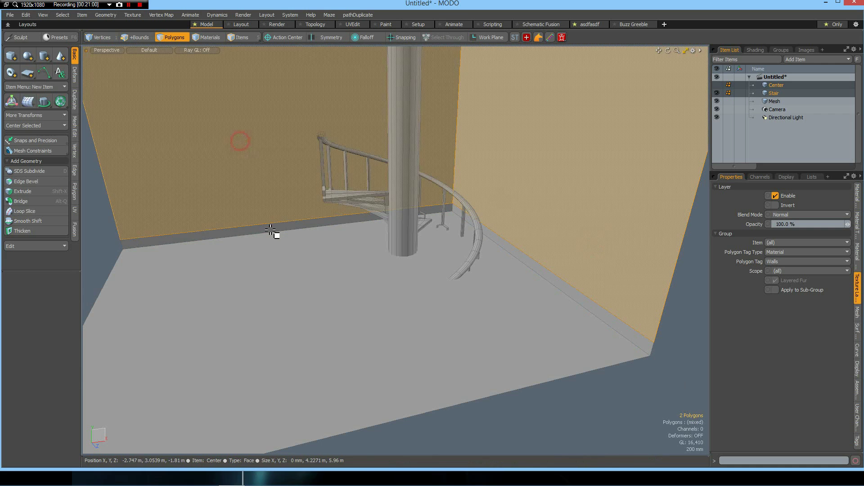
key("shift+b")
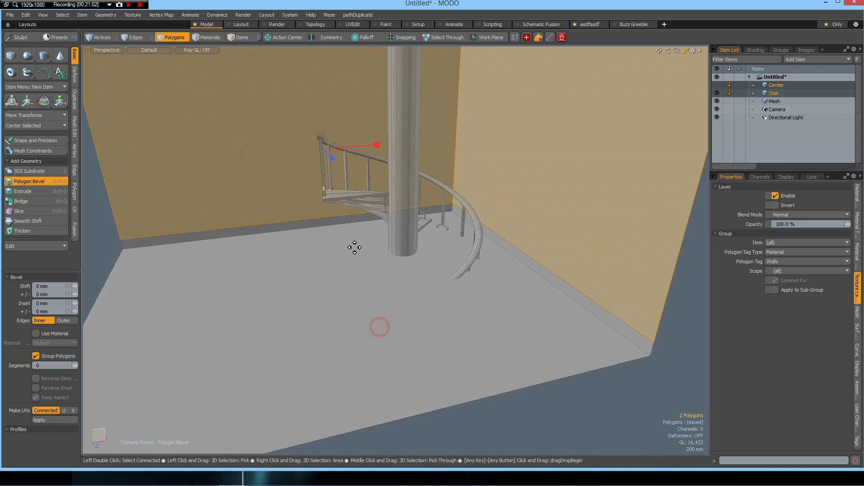
left_click_drag(376, 145, 376, 145)
key("space")
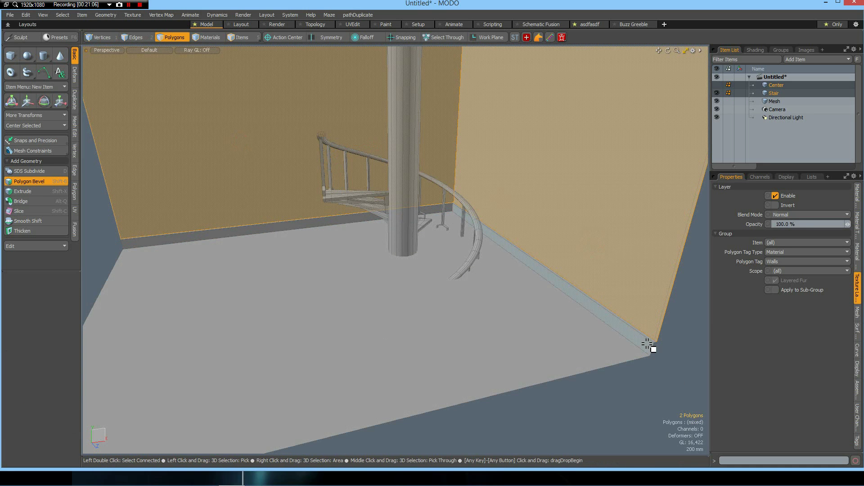
- Select the baseboard's front and upper polygons on both walls and assign them a new material named Seperator
scroll(636, 318, "up", 5)
scroll(391, 165, "up", 6)
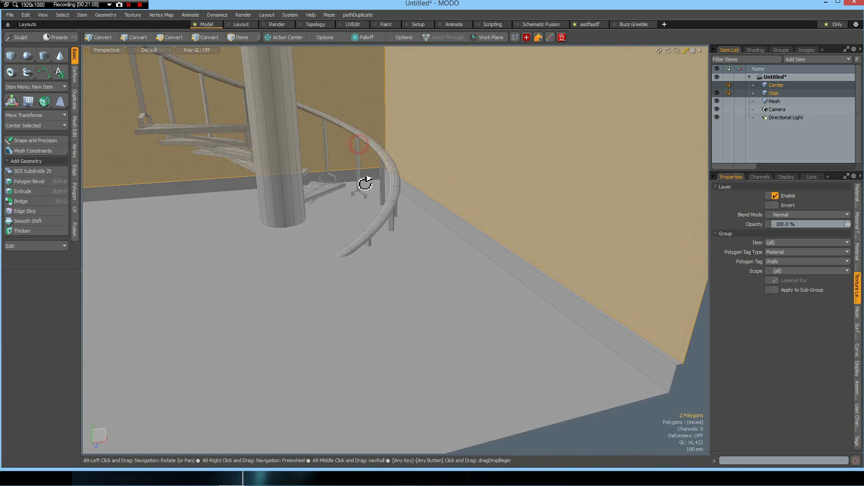
left_click_drag(407, 164, 425, 183)
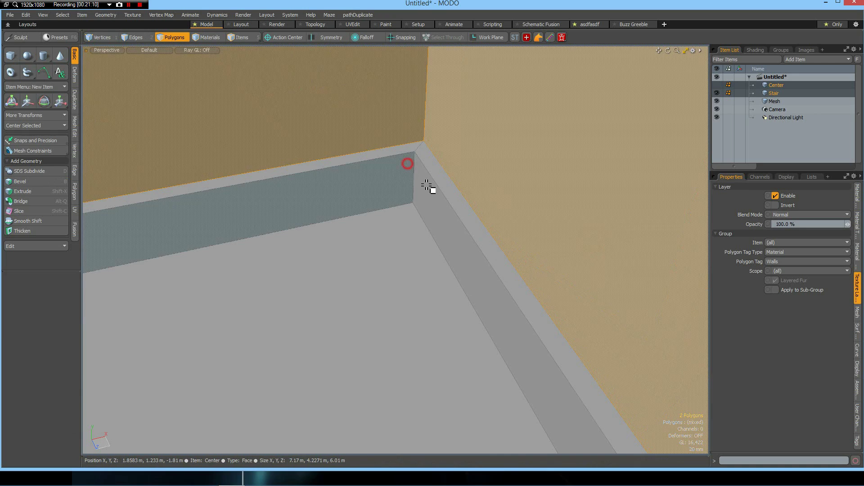
left_click_drag(413, 148, 414, 150, "shift")
left_click(420, 160, "shift")
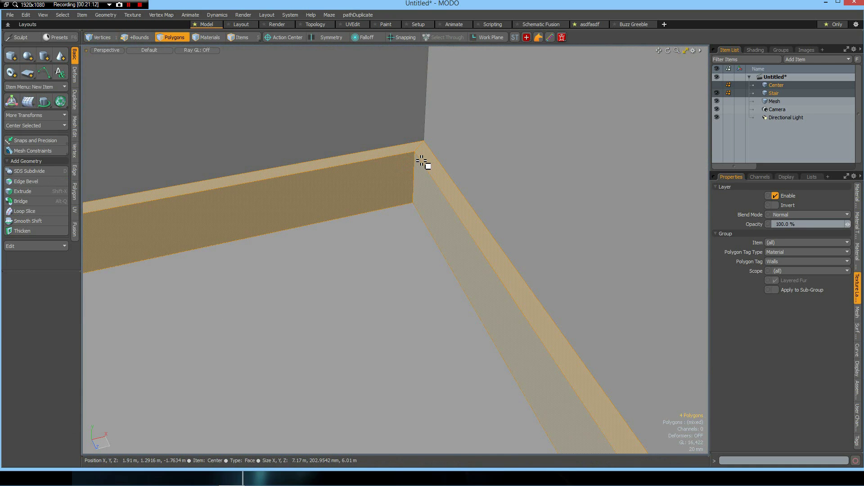
type("mS")
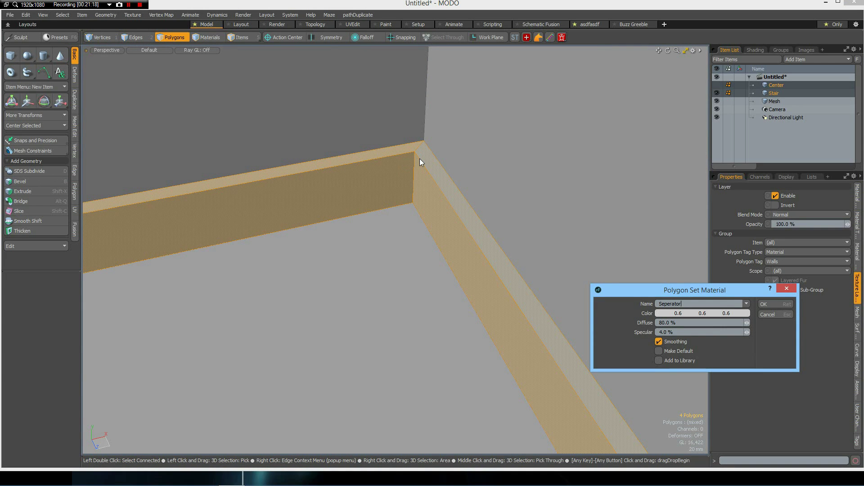
key("Return")
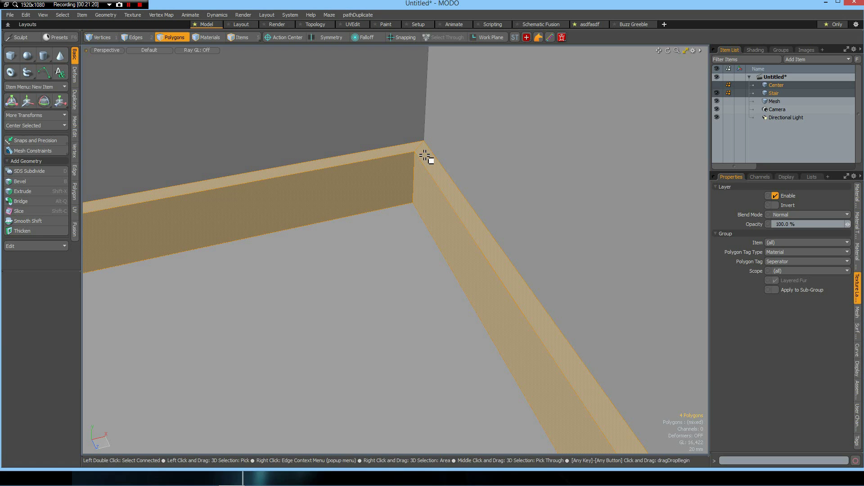
- Select all connected polygons of the center column and assign them the existing Walls material
scroll(495, 248, "down", 10)
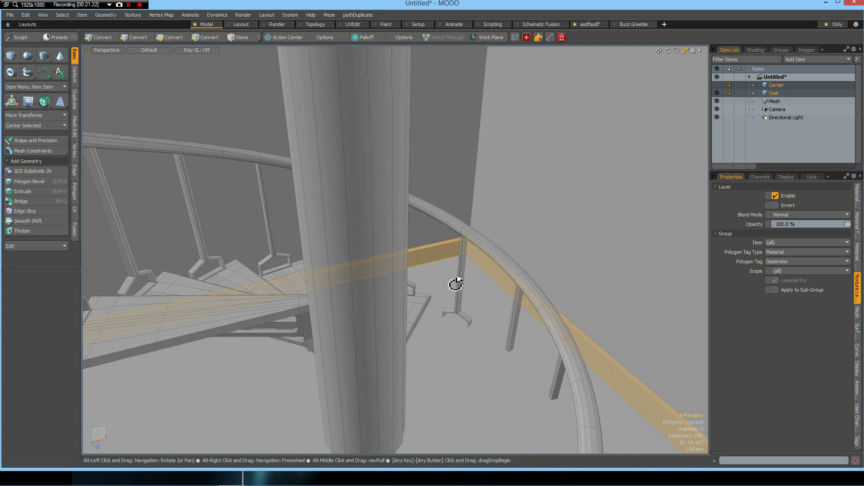
scroll(455, 292, "down", 6)
scroll(454, 252, "up", 6)
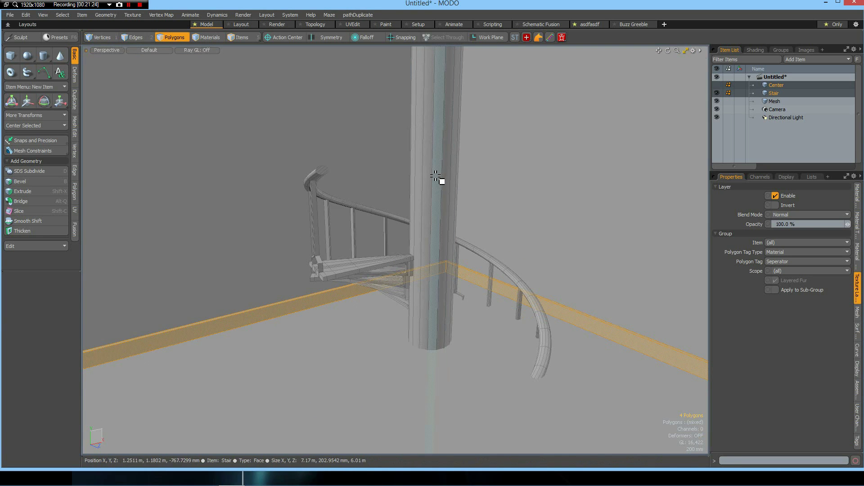
double_click(435, 177)
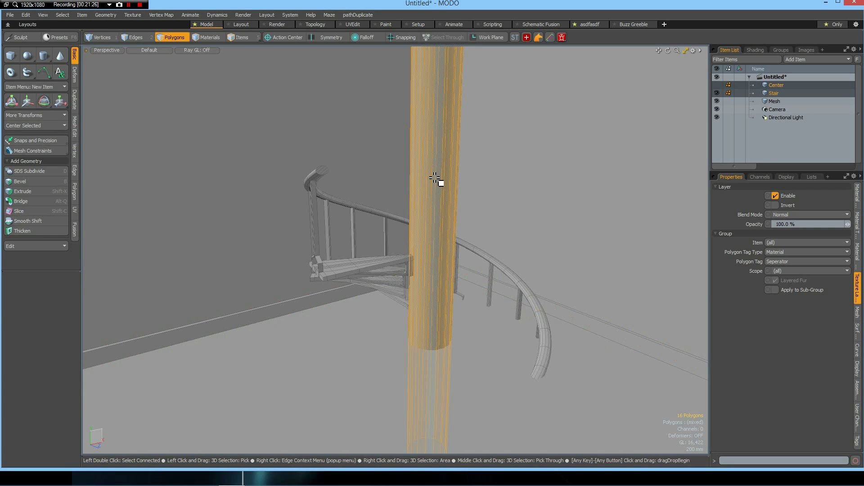
key("m")
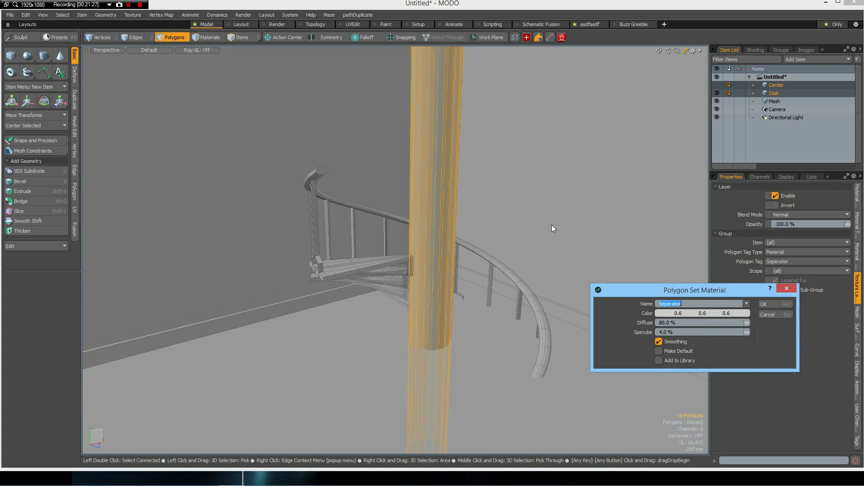
left_click(746, 304)
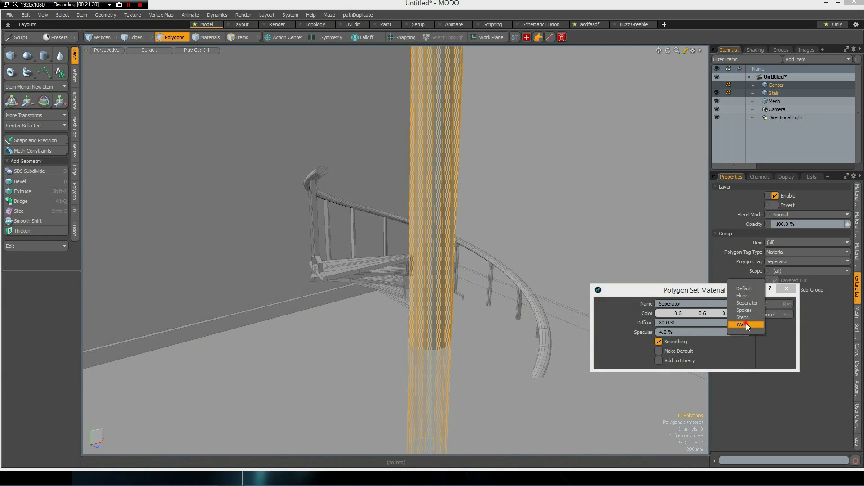
left_click(743, 324)
left_click(777, 304)
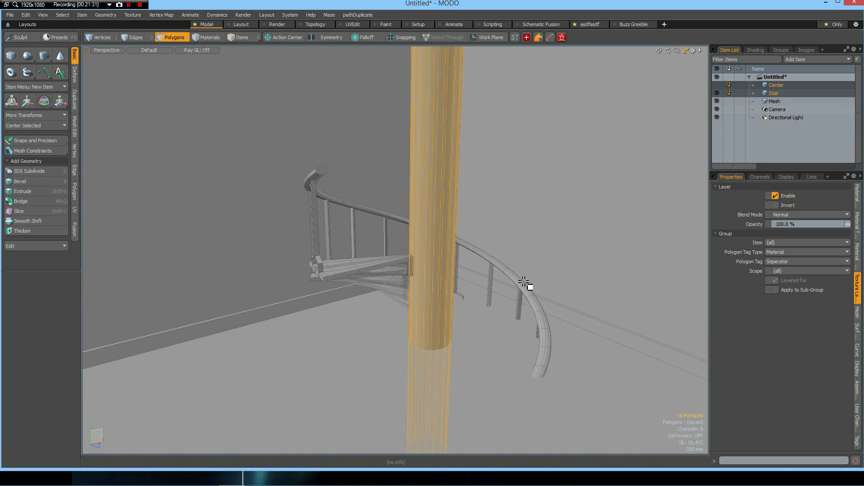
- Select the whole connected room and move it down along Y in the front view until the floor sits beneath the lowest step
left_click(559, 257)
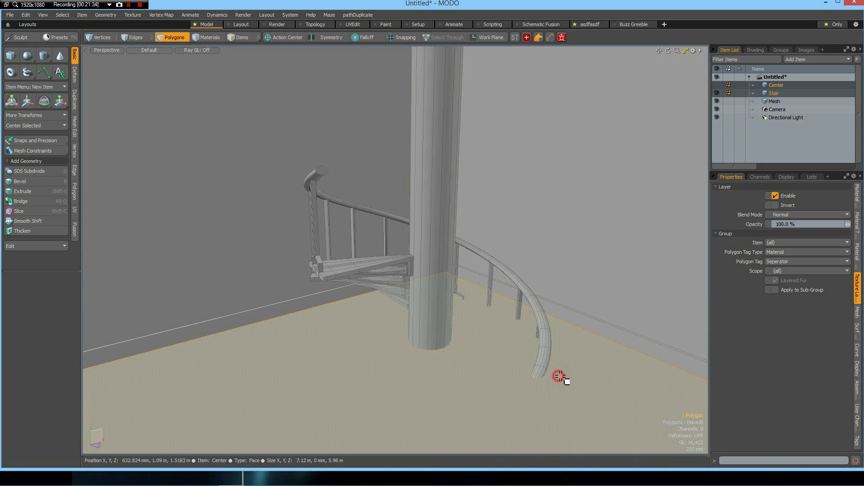
key("bracketright")
scroll(584, 349, "down", 10)
left_click_drag(611, 385, 549, 343, "alt")
scroll(576, 387, "up", 3)
scroll(594, 342, "up", 3)
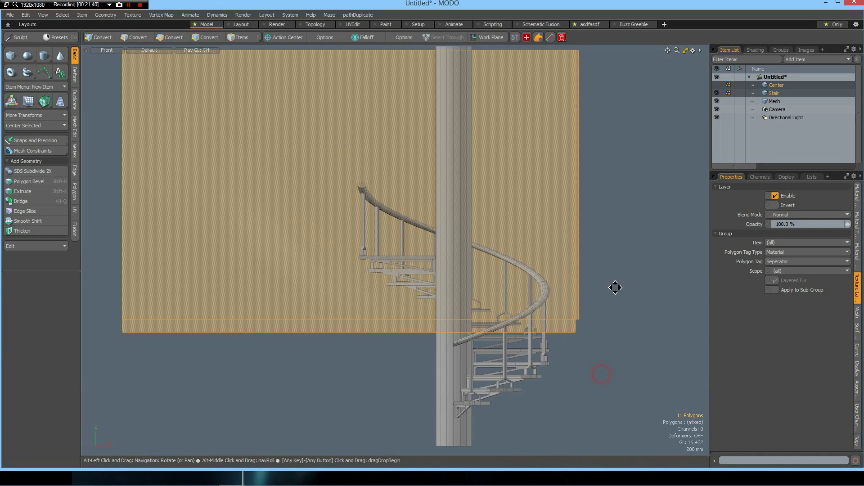
key("w")
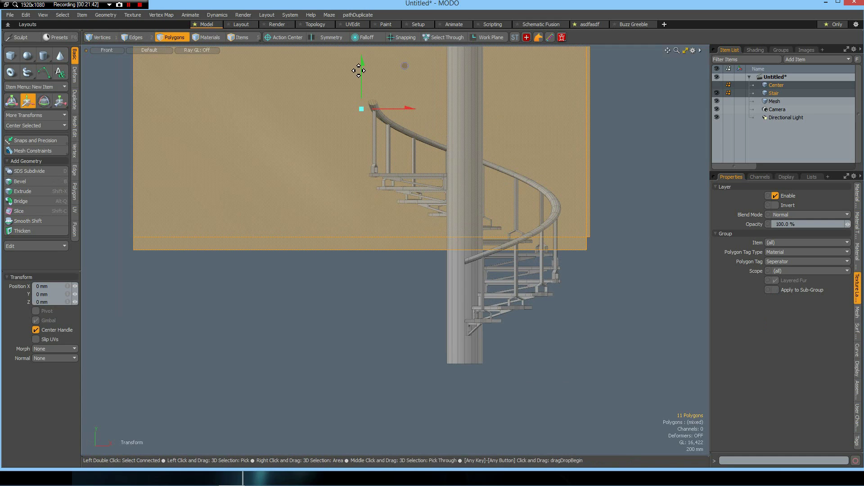
left_click_drag(361, 61, 361, 155, "ctrl")
left_click_drag(553, 174, 553, 170)
key("space")
left_click(667, 189)
- Return to perspective, look through the Directional Light, and aim it down at the staircase from above
key("ctrl+space")
left_click(511, 183)
left_click_drag(338, 164, 482, 309, "alt")
scroll(459, 263, "down", 5)
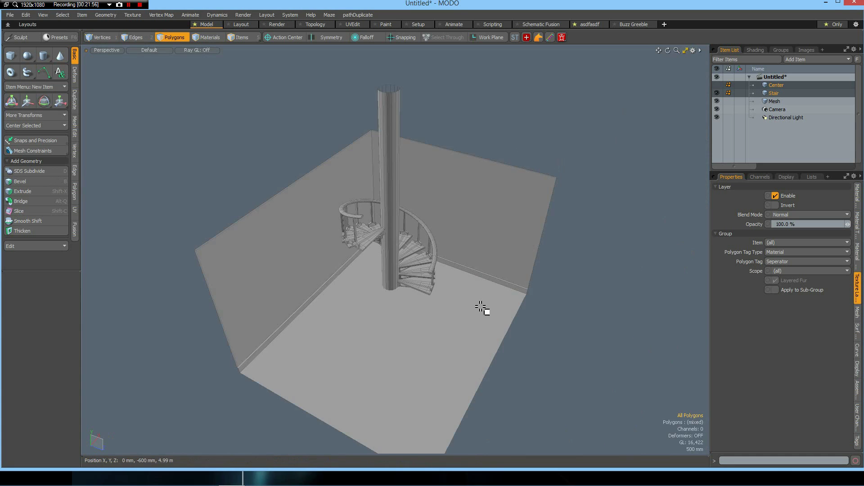
scroll(409, 293, "up", 3)
left_click_drag(421, 279, 405, 266, "alt")
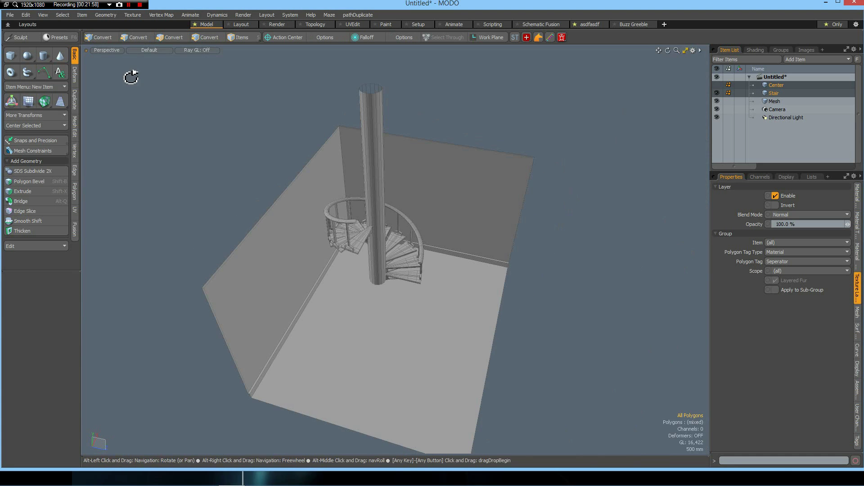
left_click(107, 50)
mouse_move(107, 61)
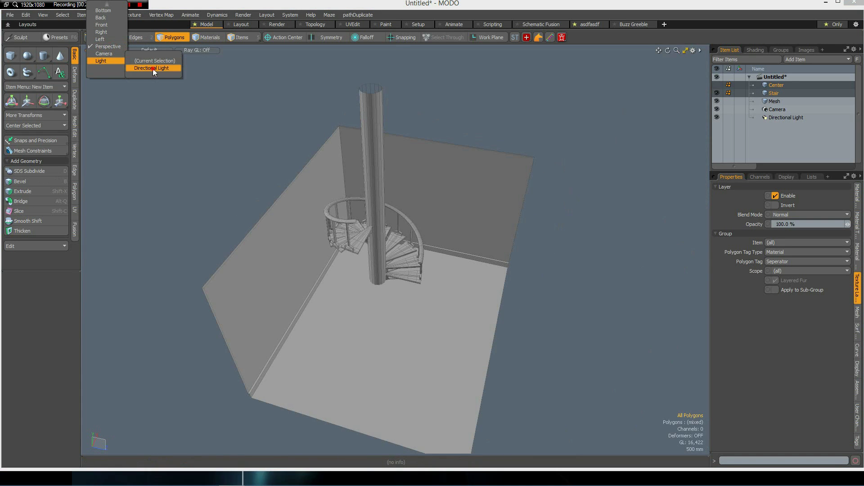
left_click(153, 68)
scroll(485, 274, "down", 6)
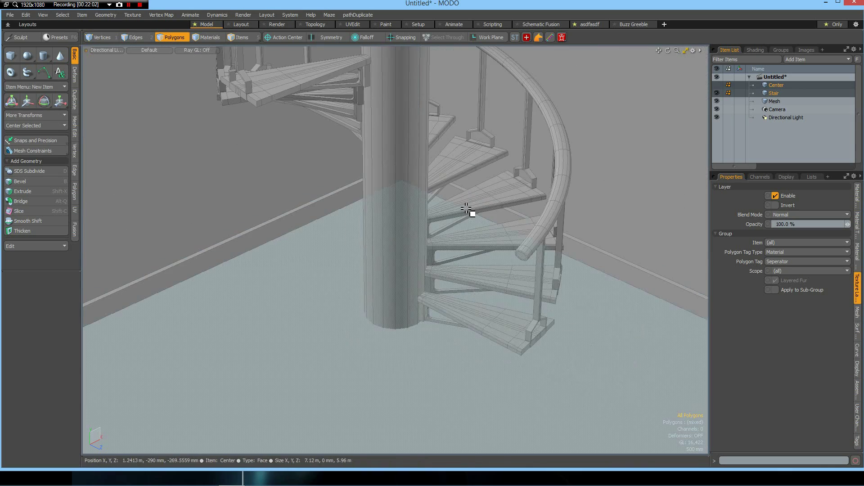
left_click_drag(455, 199, 472, 228, "alt")
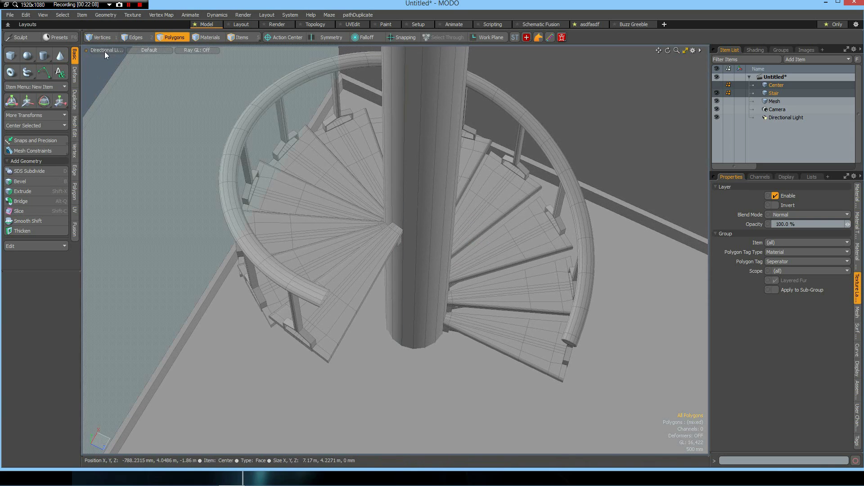
- Look through the render camera and frame the lower staircase, center column and room corner
left_click(106, 52)
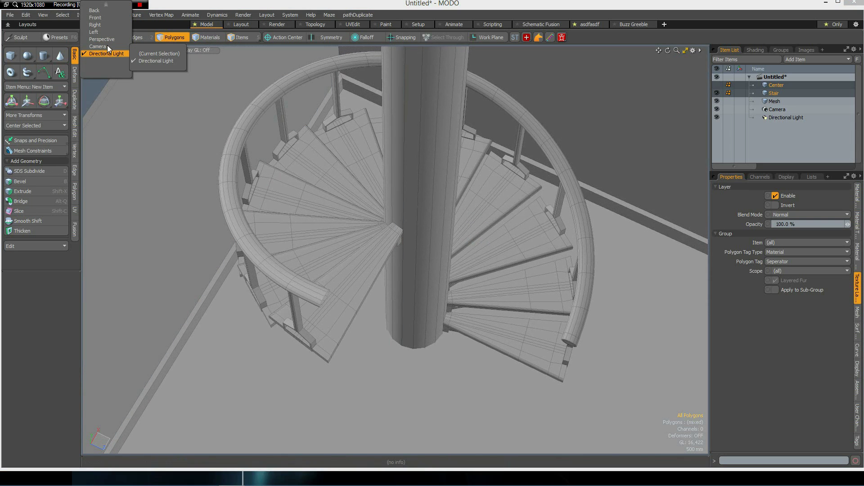
mouse_move(107, 46)
left_click(153, 53)
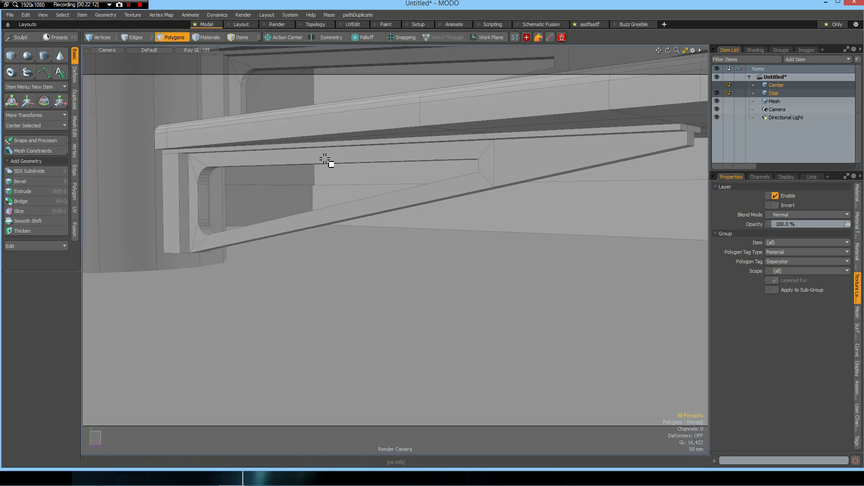
scroll(452, 234, "down", 3)
scroll(450, 229, "down", 5)
left_click_drag(326, 139, 379, 213, "alt")
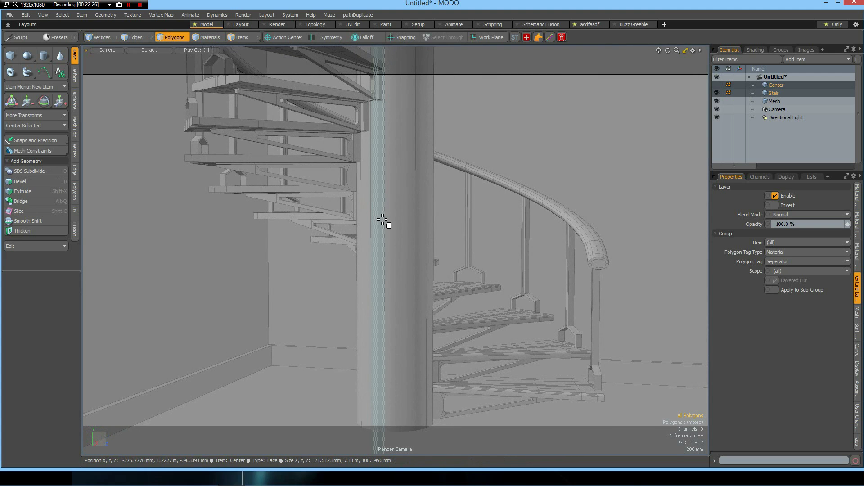
- Preview the render through the camera, make the Center mesh visible, and preview the scene again
key("F8")
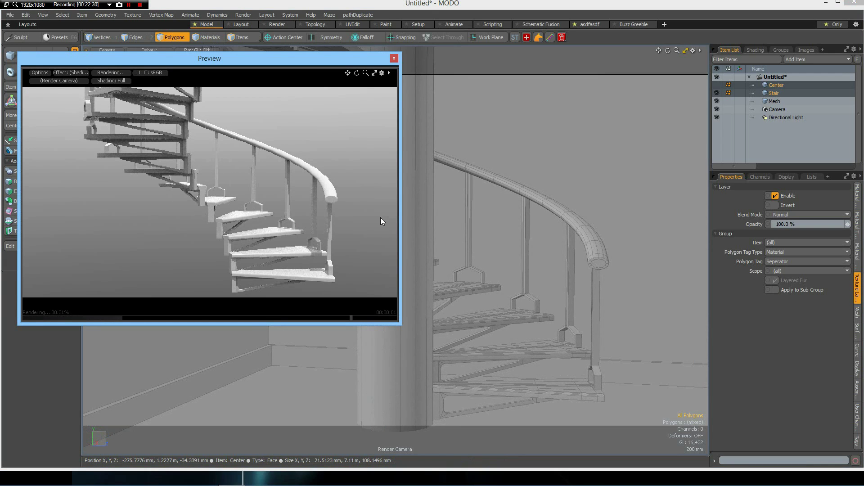
left_click(394, 58)
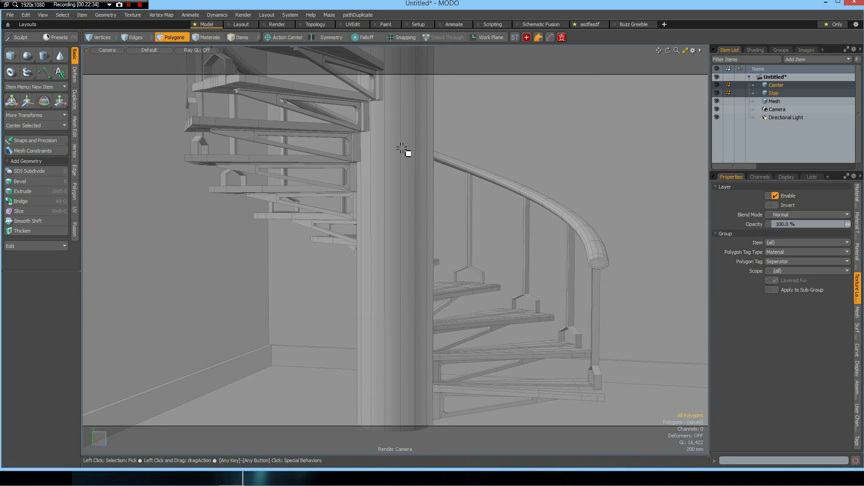
key("F8")
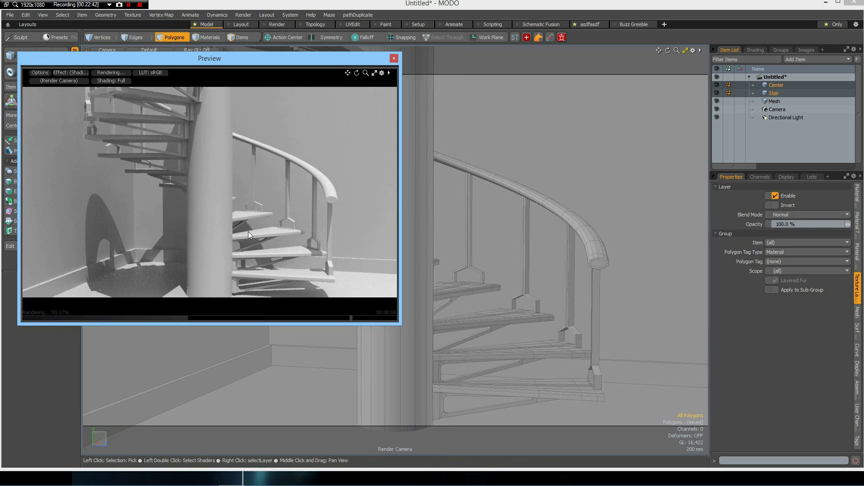
left_click(393, 58)
- Switch to the Render layout and select the materials of the Seperator and Steps groups together in the Shader Tree
left_click(277, 24)
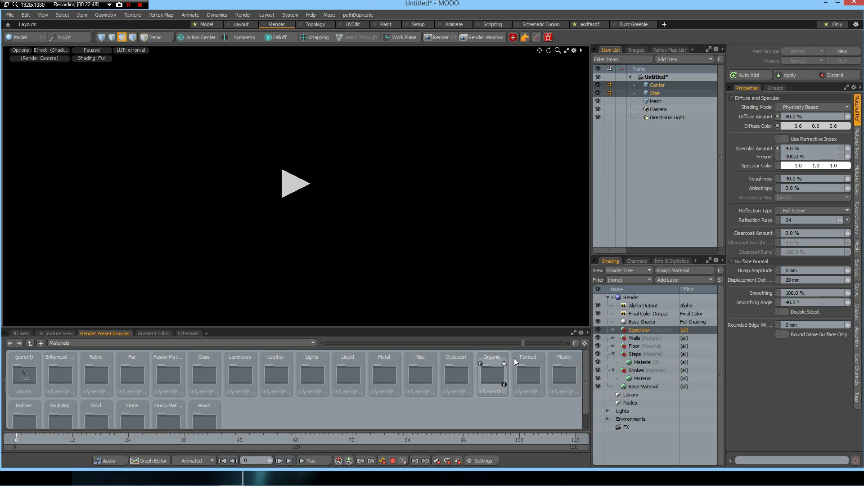
left_click(615, 329)
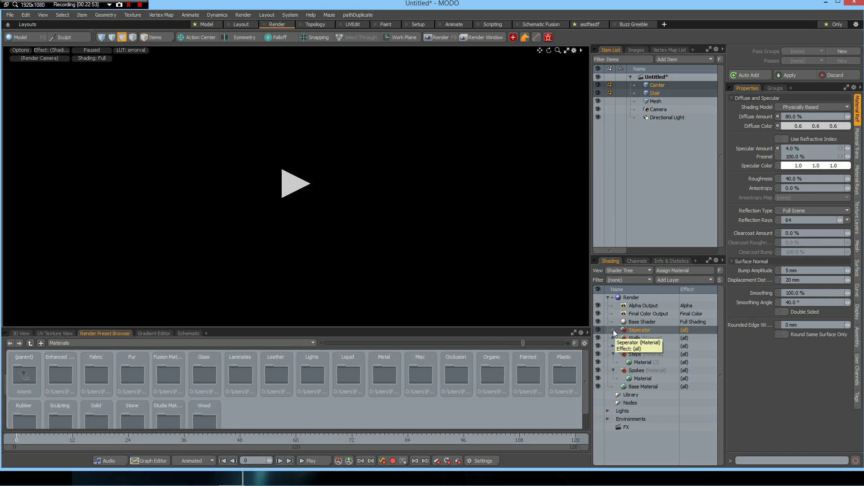
left_click(613, 330)
left_click(635, 338)
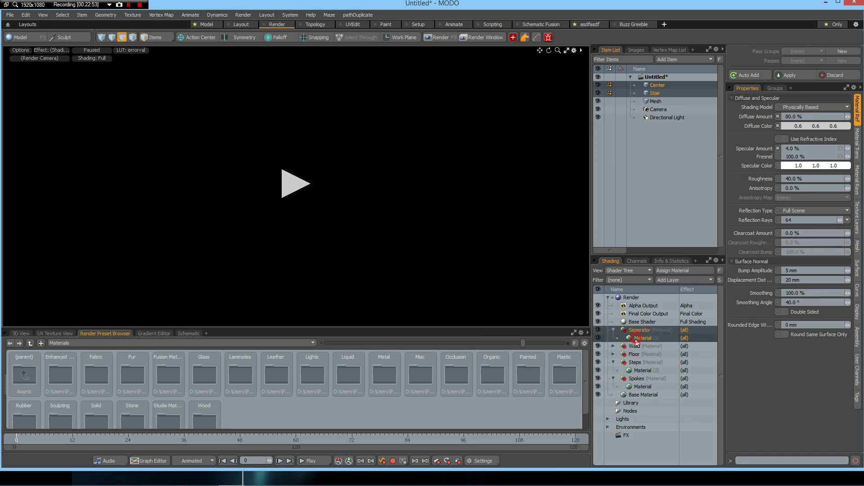
left_click(643, 370, "ctrl")
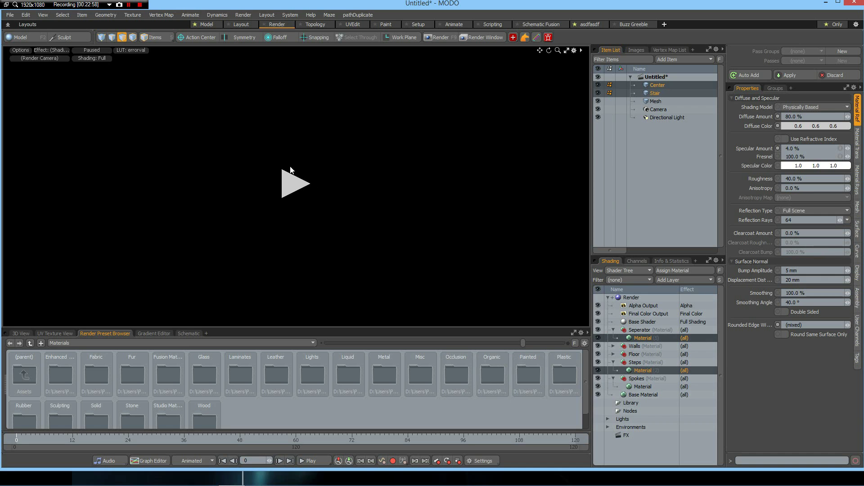
- Preview the materials on the staircase and room, and start a full render of the current frame
key("F8")
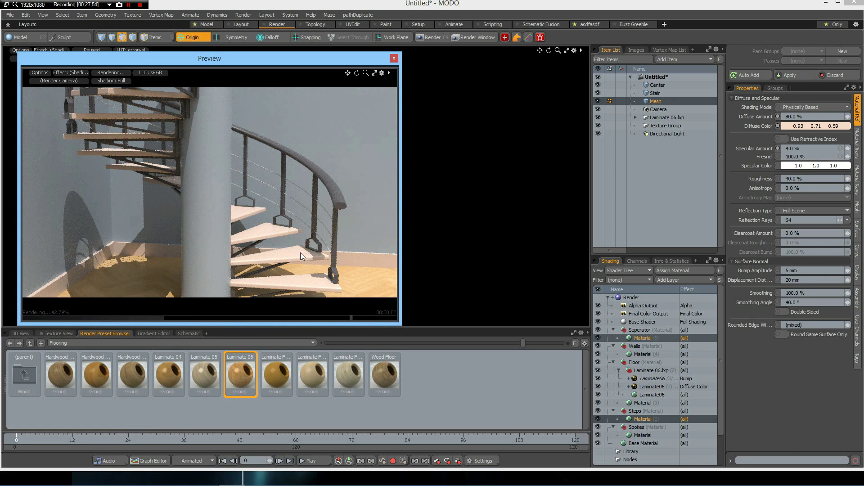
key("F9")
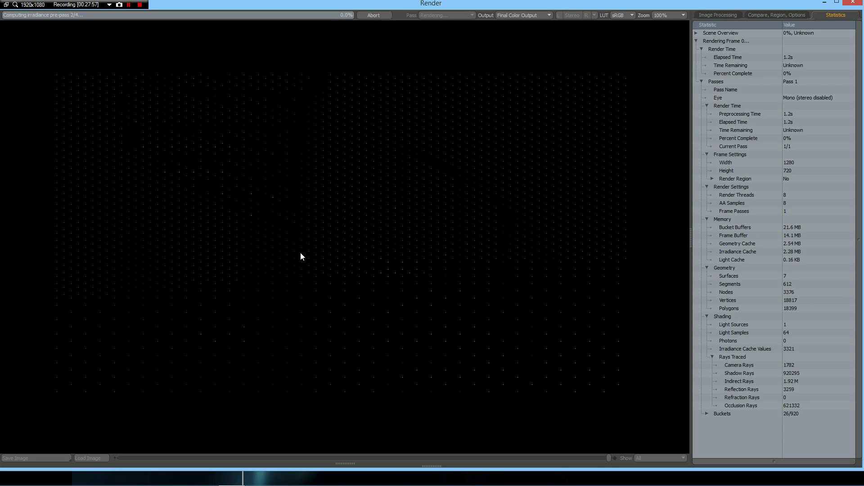